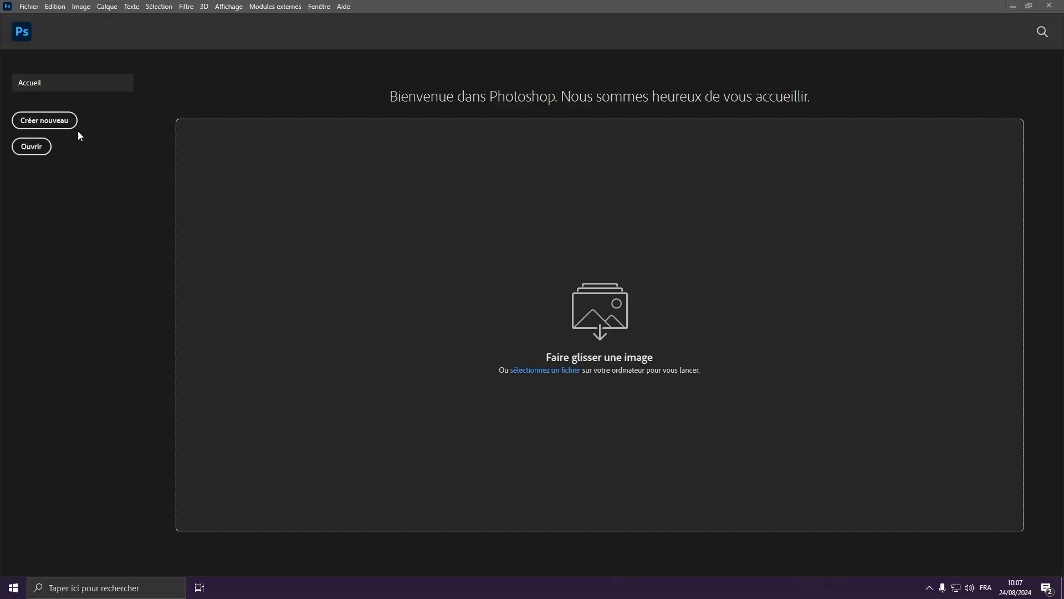
Create a new 1080 x 1080 px RGB document at 300 pixels/cm with a white background.
left_click(45, 121)
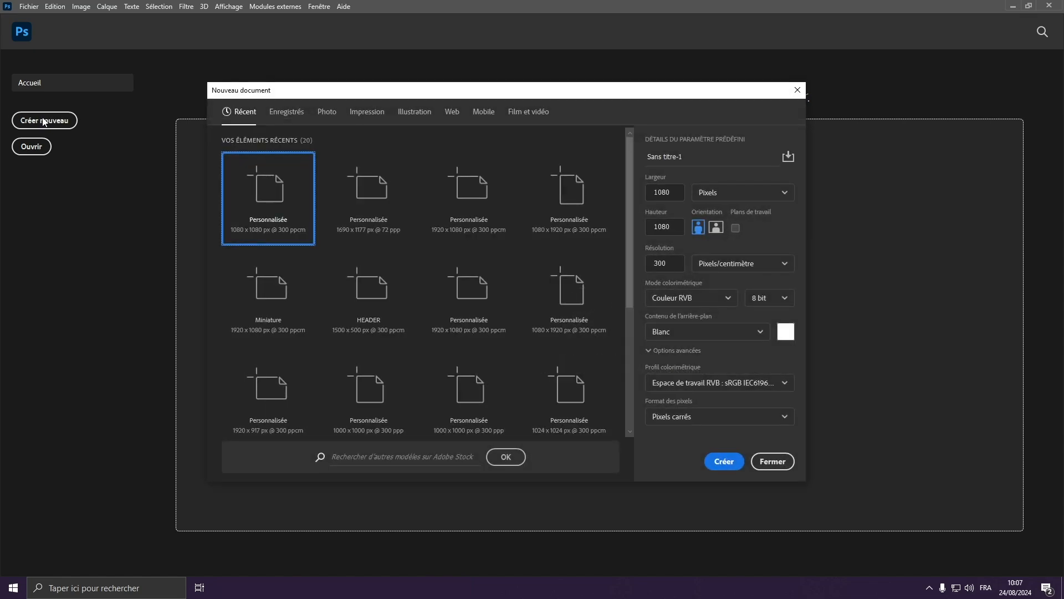
left_click(672, 197)
key("Tab")
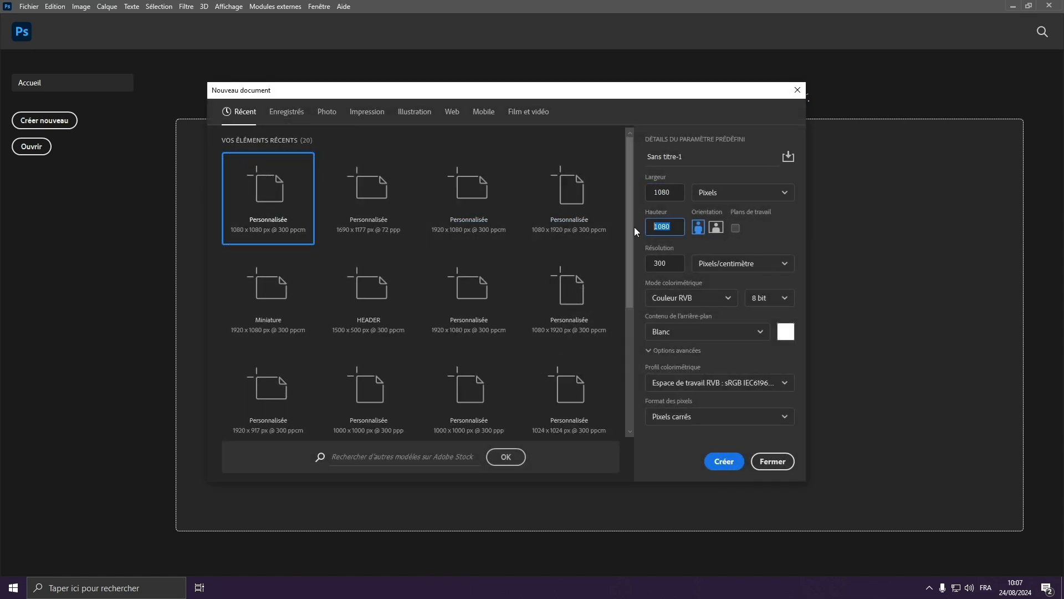
left_click(668, 264)
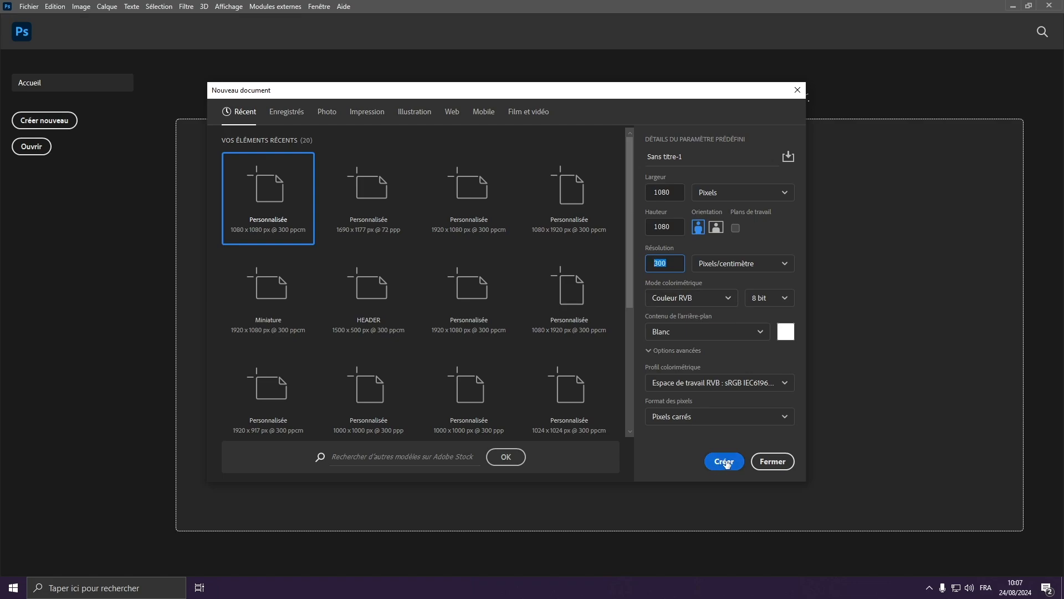
left_click(725, 462)
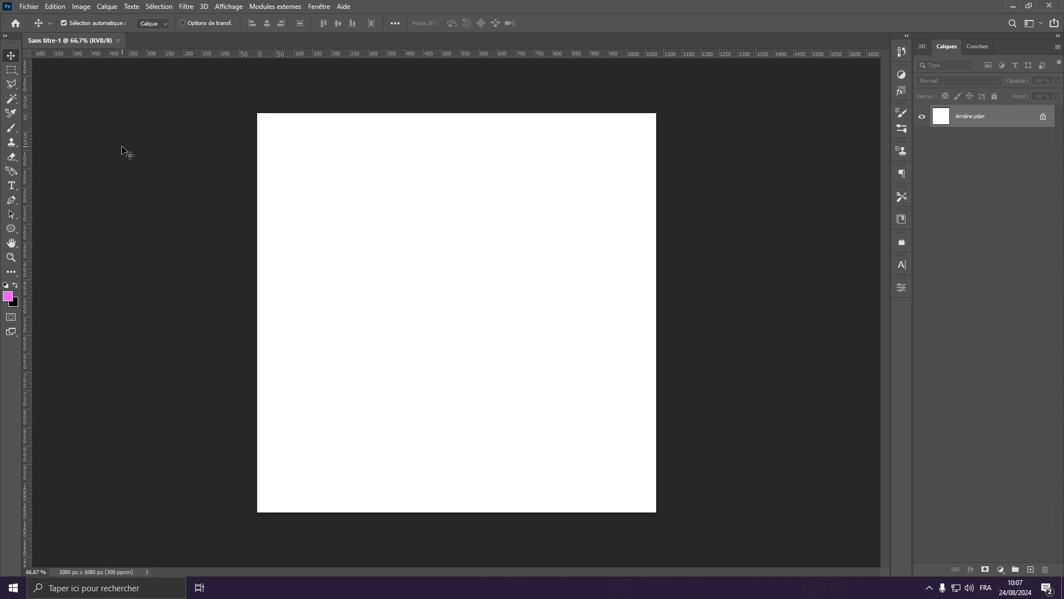
Place the RENDER17 image in the document and enlarge it proportionally from its centre to fill the canvas height.
left_click(29, 6)
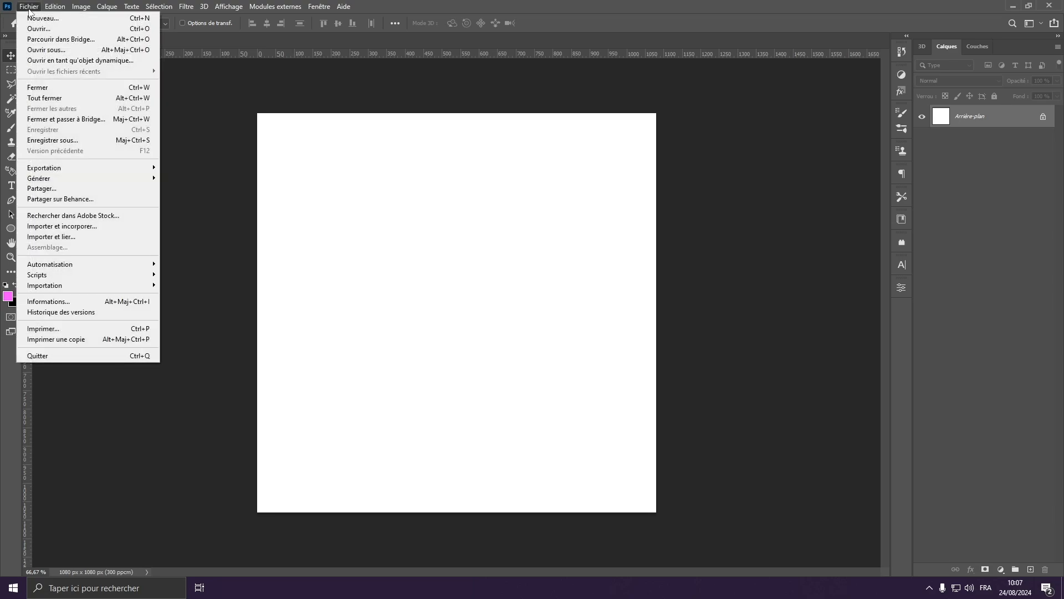
left_click(115, 236)
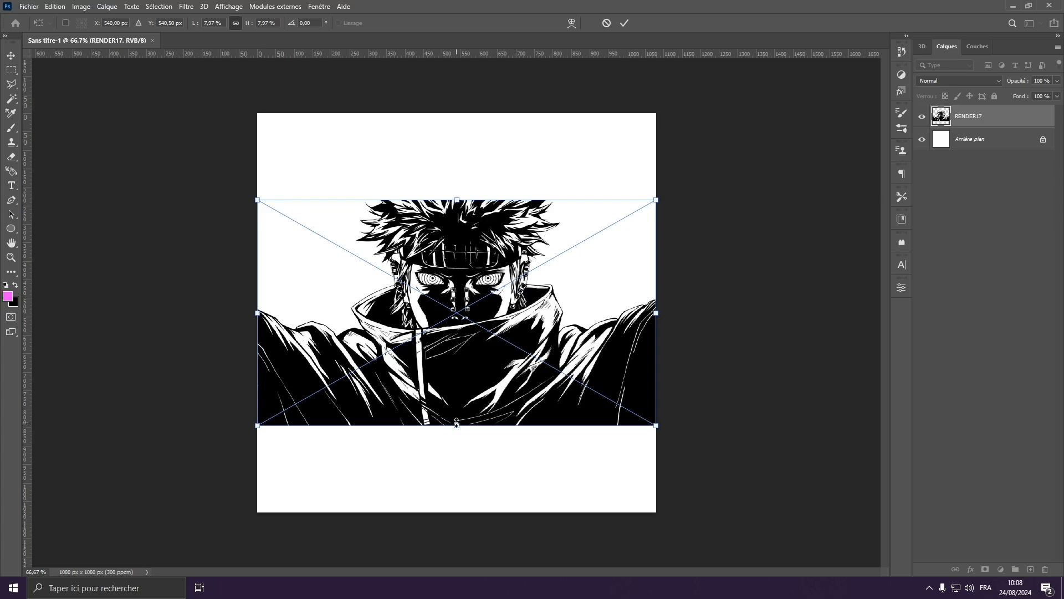
left_click_drag(454, 427, 473, 519)
key("Return")
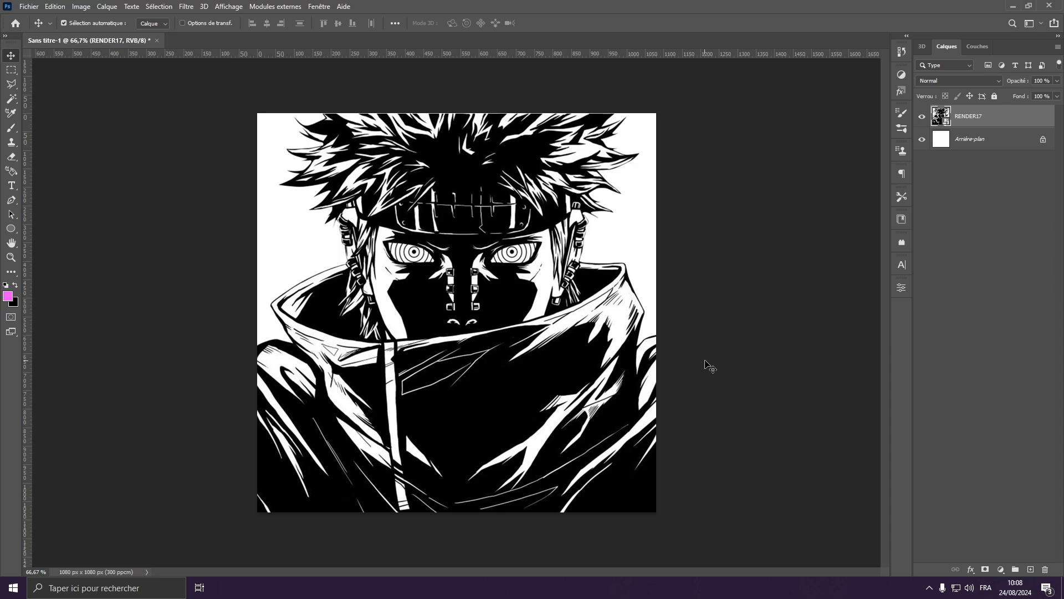
Place the FOND3 image directly above the background layer, beneath RENDER17, at its fitted size.
left_click(998, 146)
left_click(29, 6)
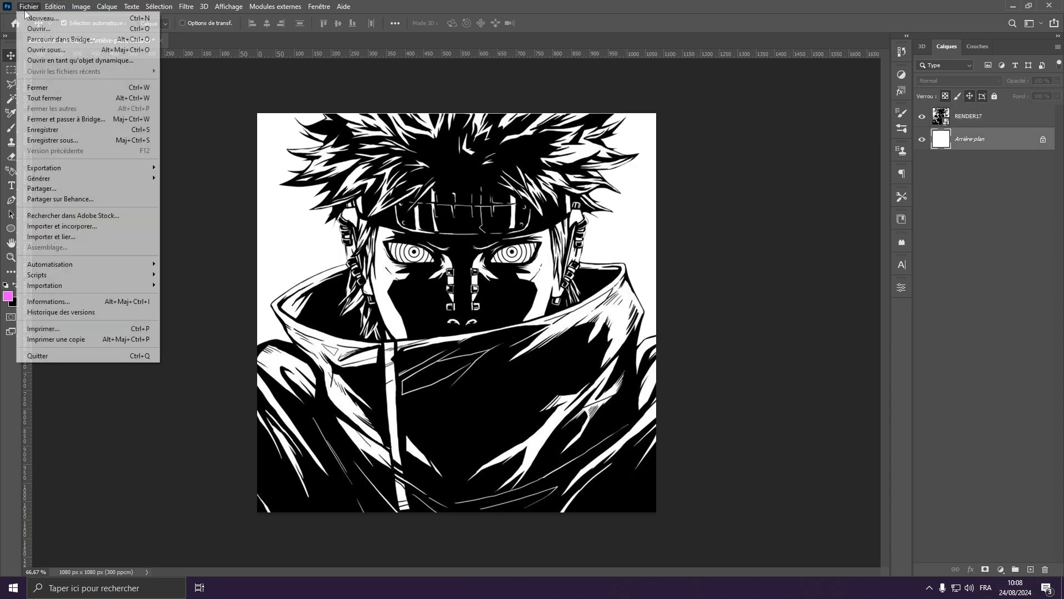
left_click(61, 221)
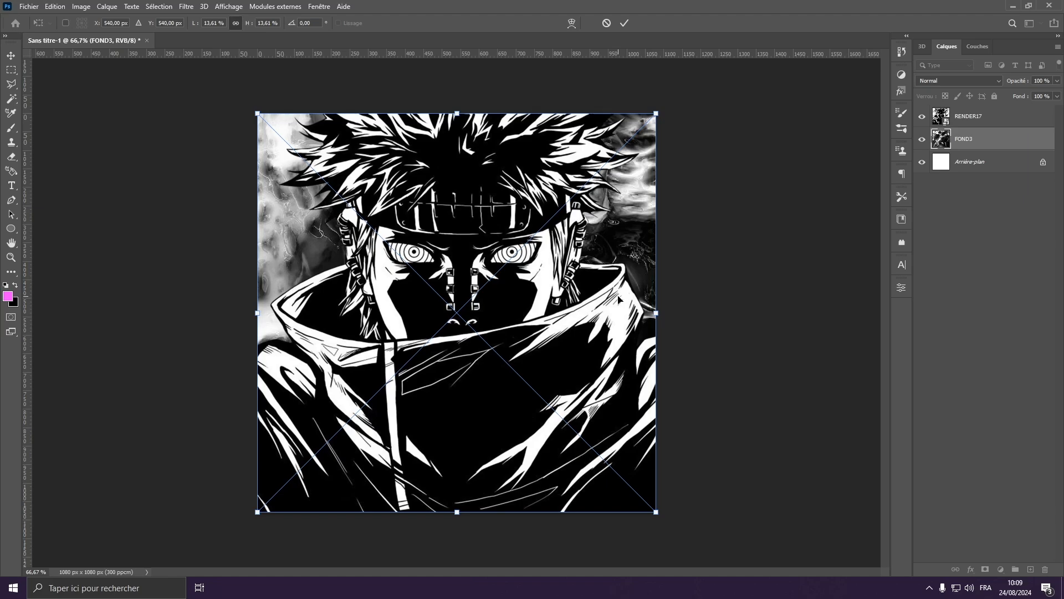
key("Return")
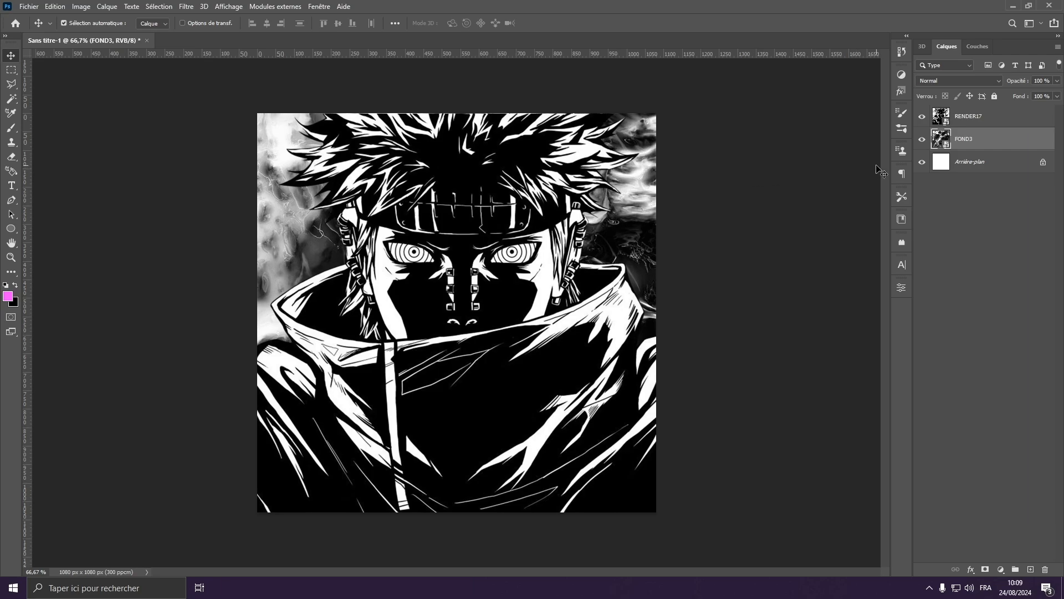
Select the white areas of the RENDER17 layer with the Magic Wand and copy them to a new layer.
left_click(978, 119)
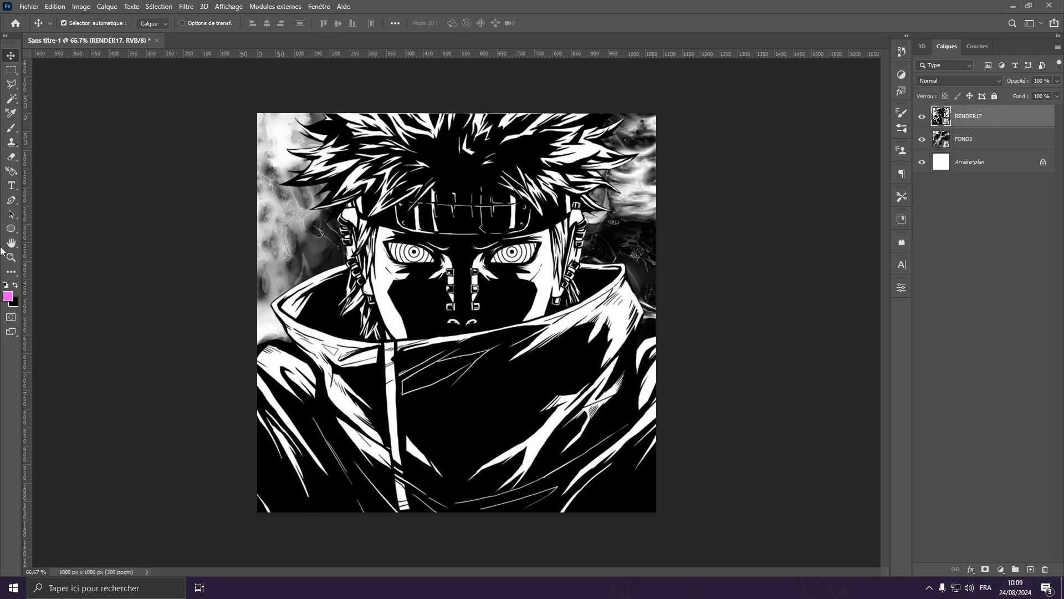
left_click(14, 101)
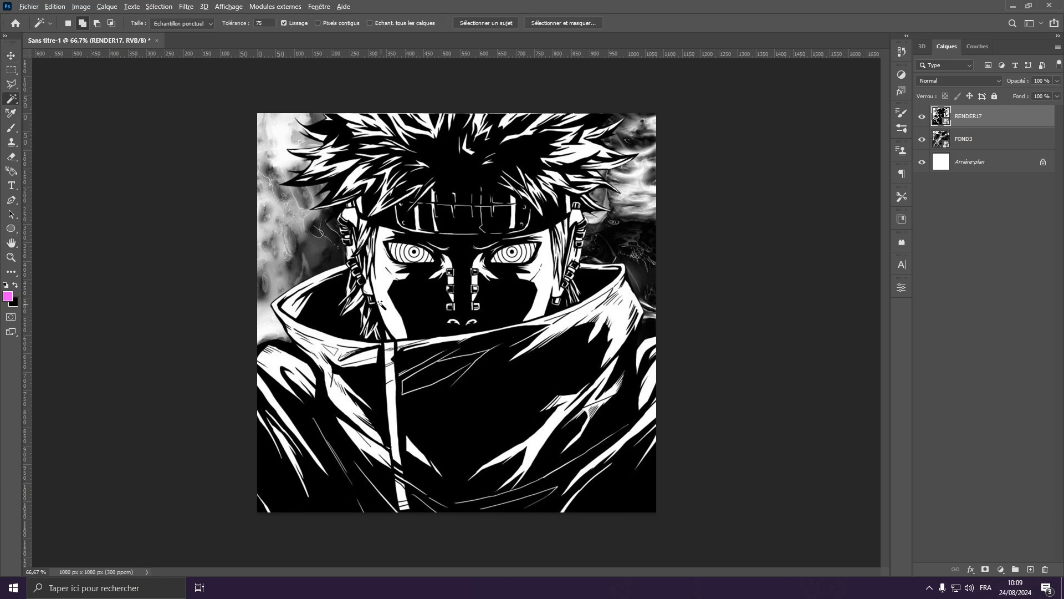
scroll(398, 313, "up", 3)
scroll(407, 343, "down", 2)
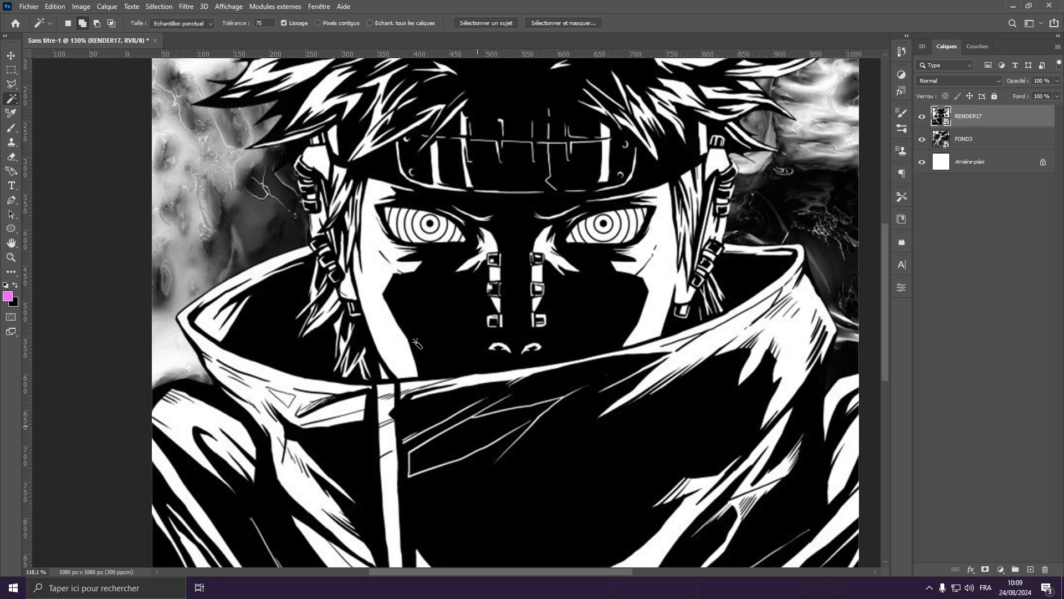
scroll(403, 342, "up", 3)
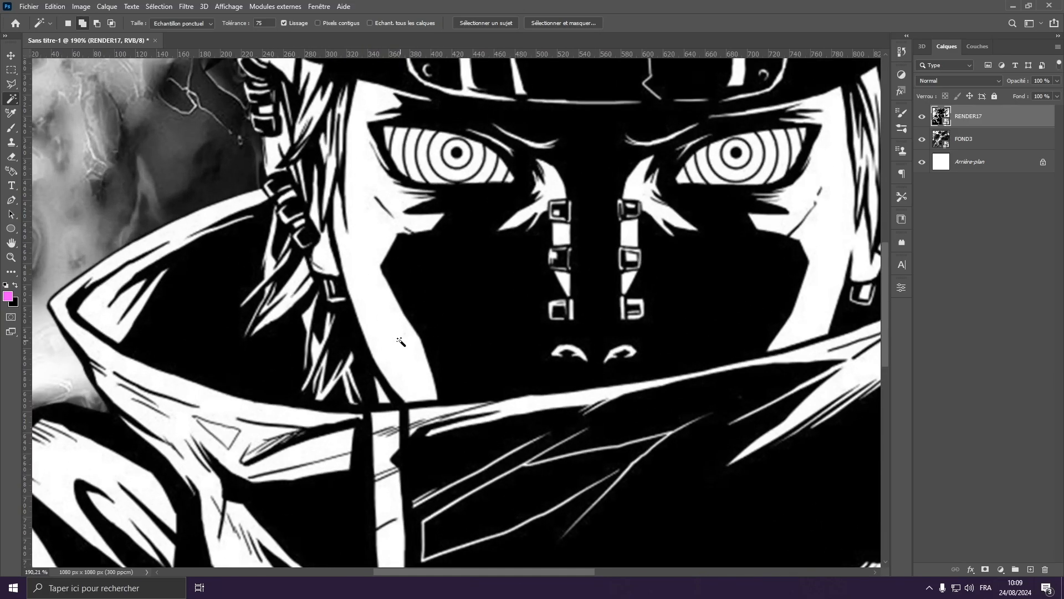
left_click(366, 230)
scroll(349, 266, "down", 3)
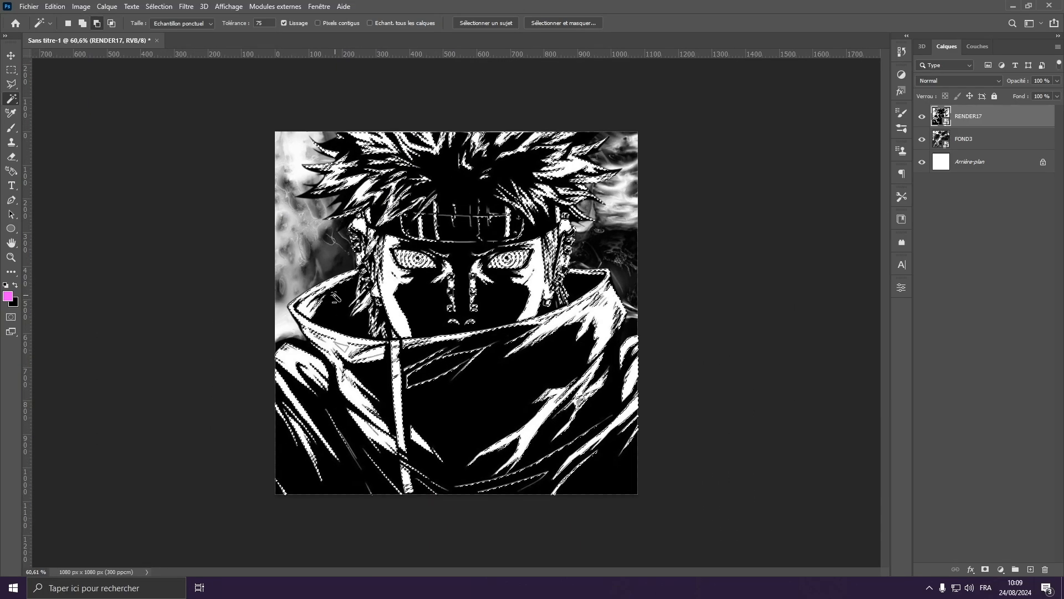
scroll(335, 297, "up", 2)
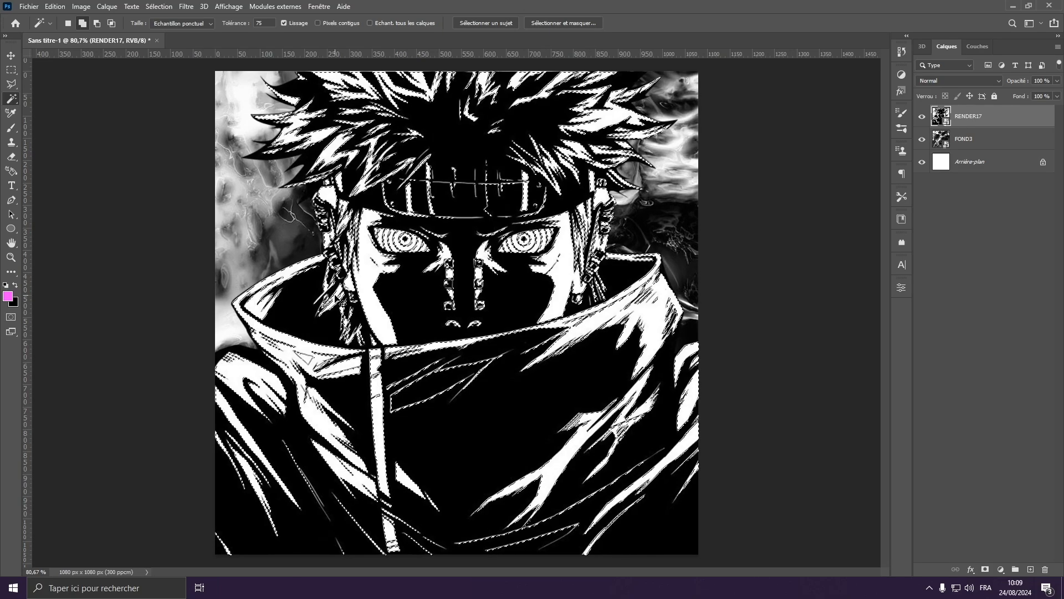
key("ctrl+j")
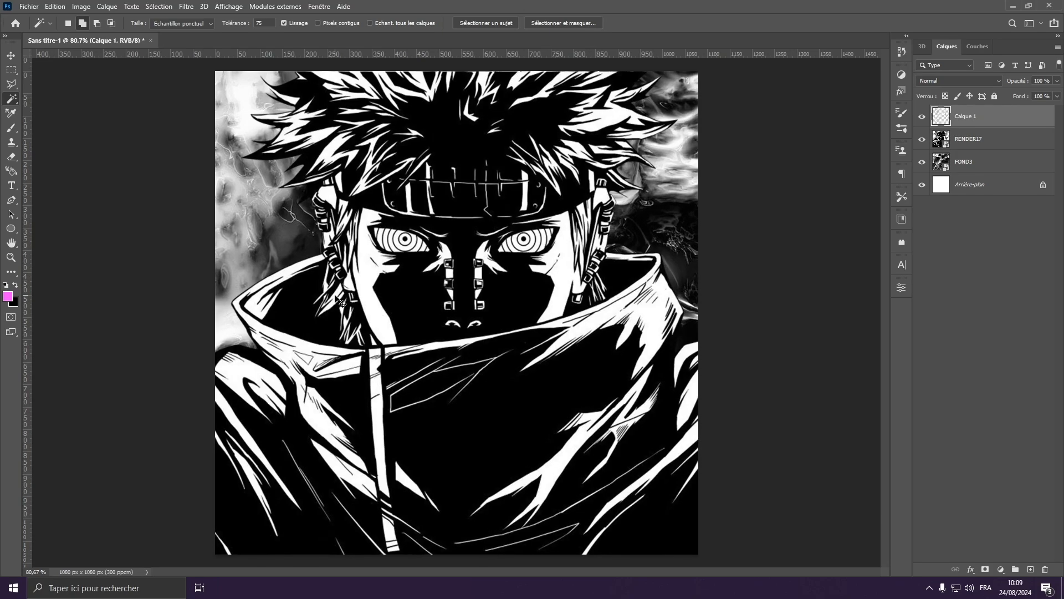
Hide the RENDER17 layer to examine the extracted white areas over the FOND3 background, and show it again.
left_click(921, 139)
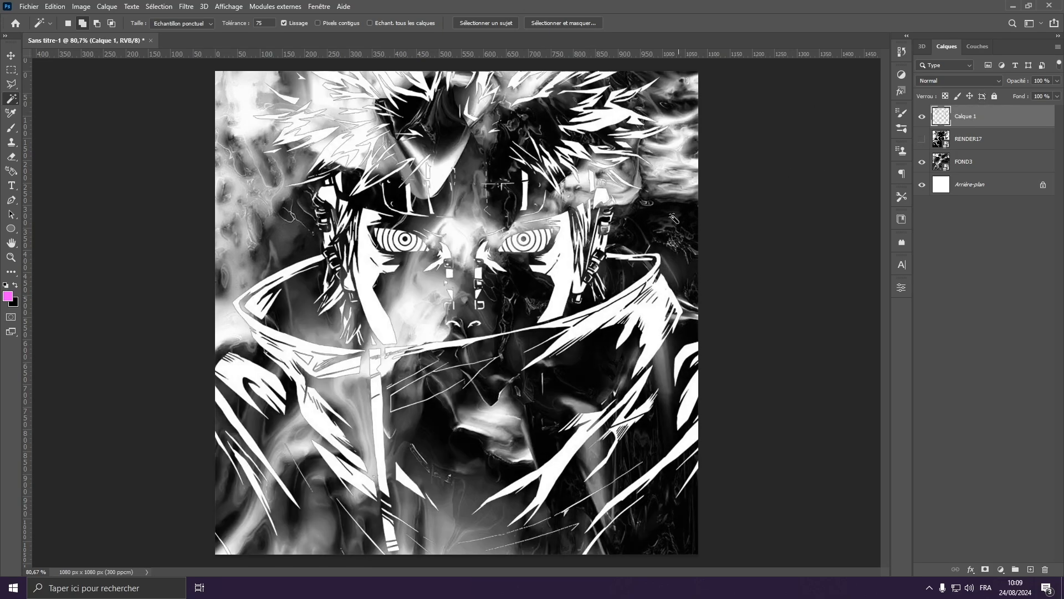
scroll(387, 347, "down", 4)
scroll(454, 323, "up", 5)
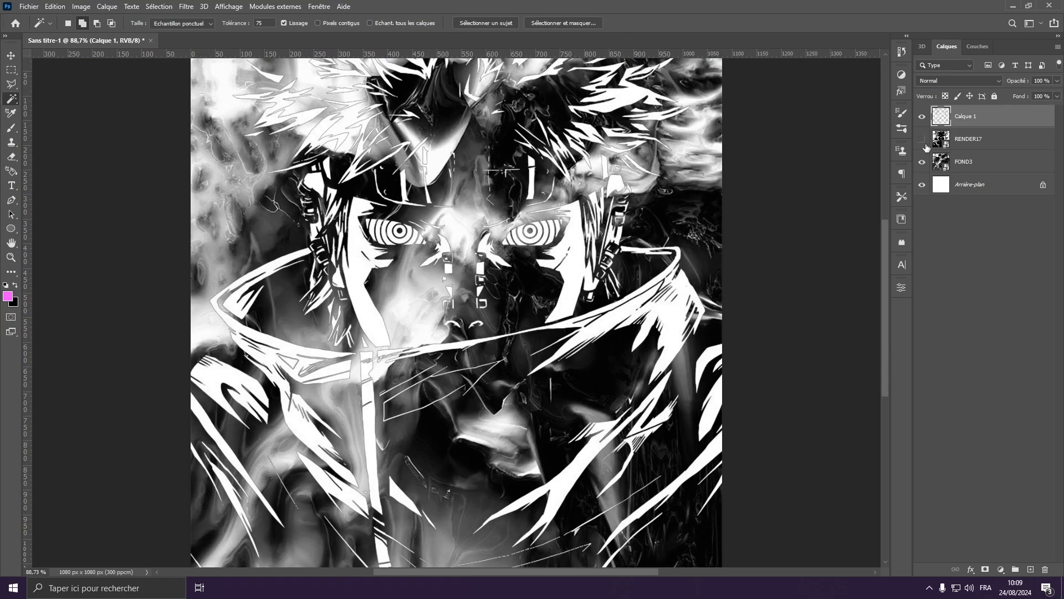
left_click(921, 139)
scroll(323, 342, "down", 1)
scroll(322, 342, "down", 1)
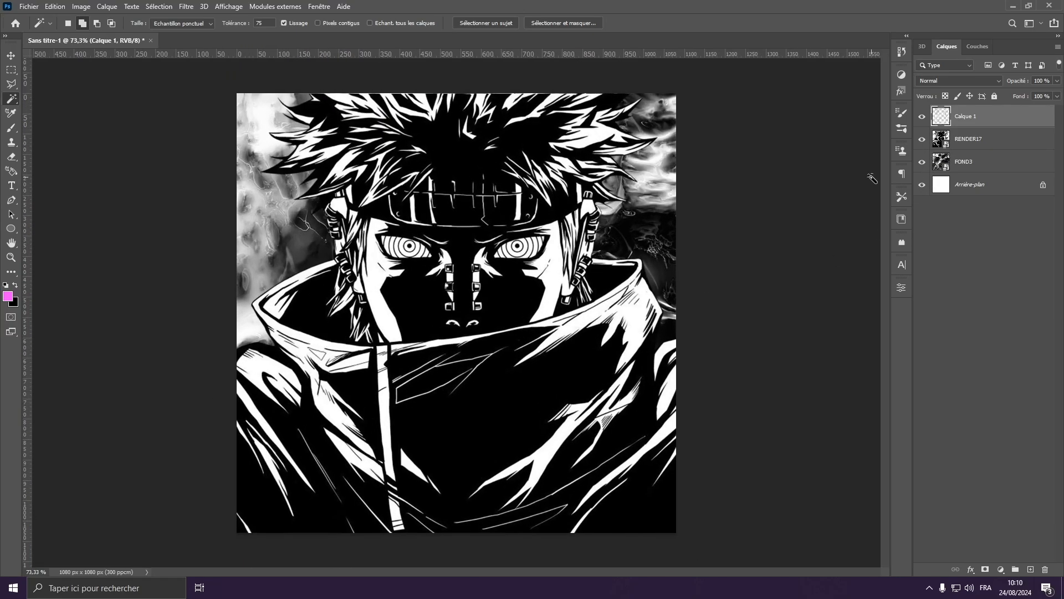
Add an outer glow to the extracted white areas' layer, trying purple and green before choosing orange, and adjust the glow size.
double_click(1017, 122)
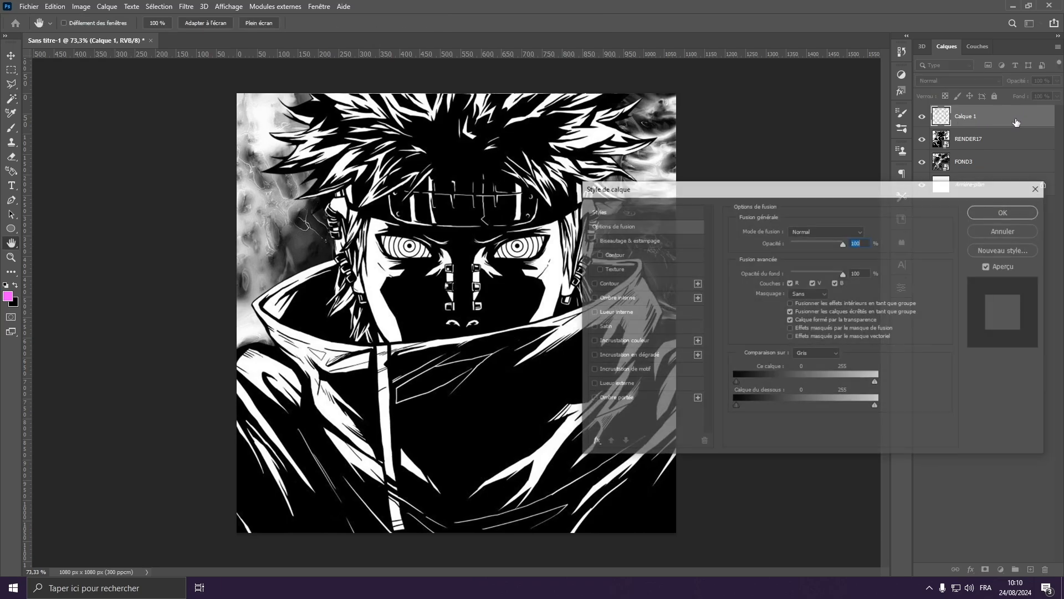
left_click(646, 383)
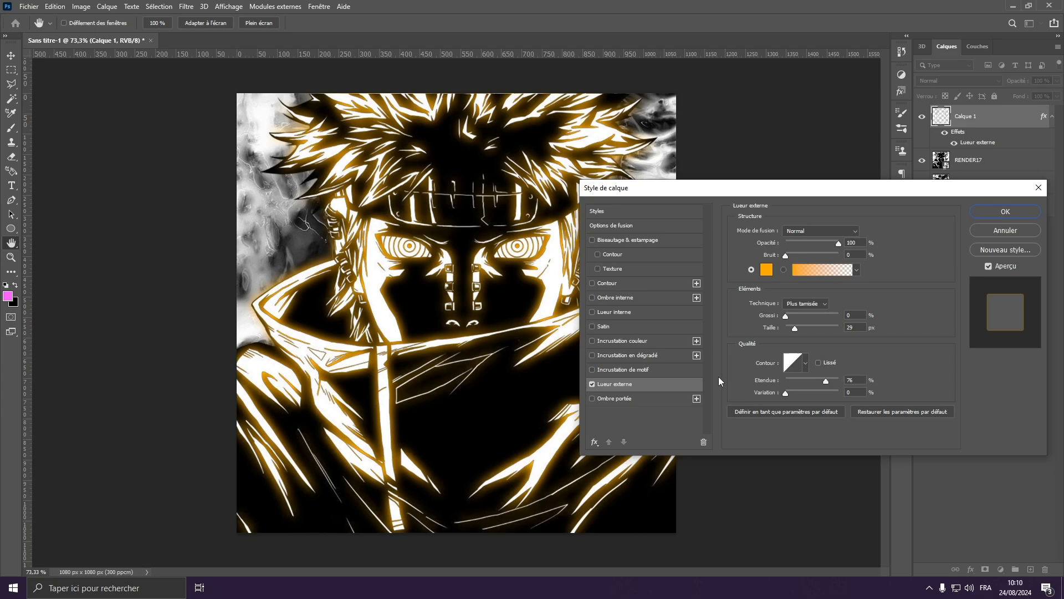
left_click(770, 271)
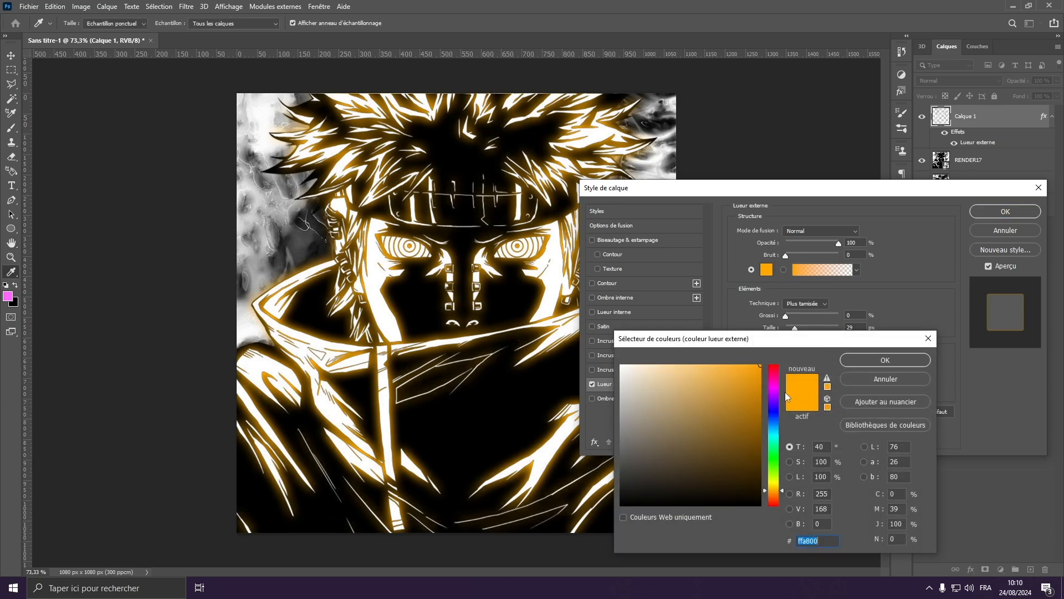
left_click_drag(774, 417, 773, 395)
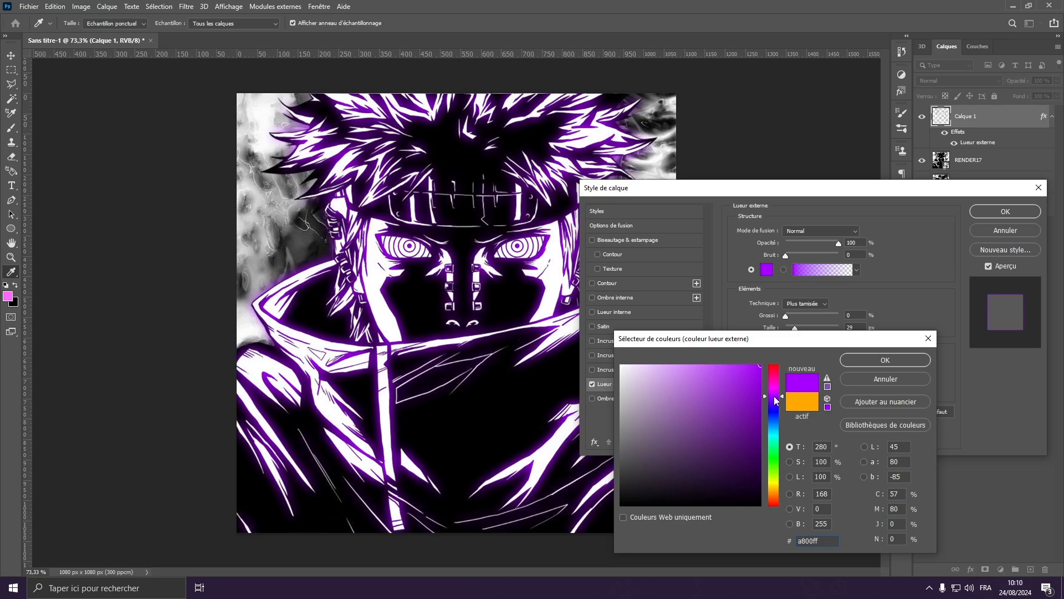
type("0db525")
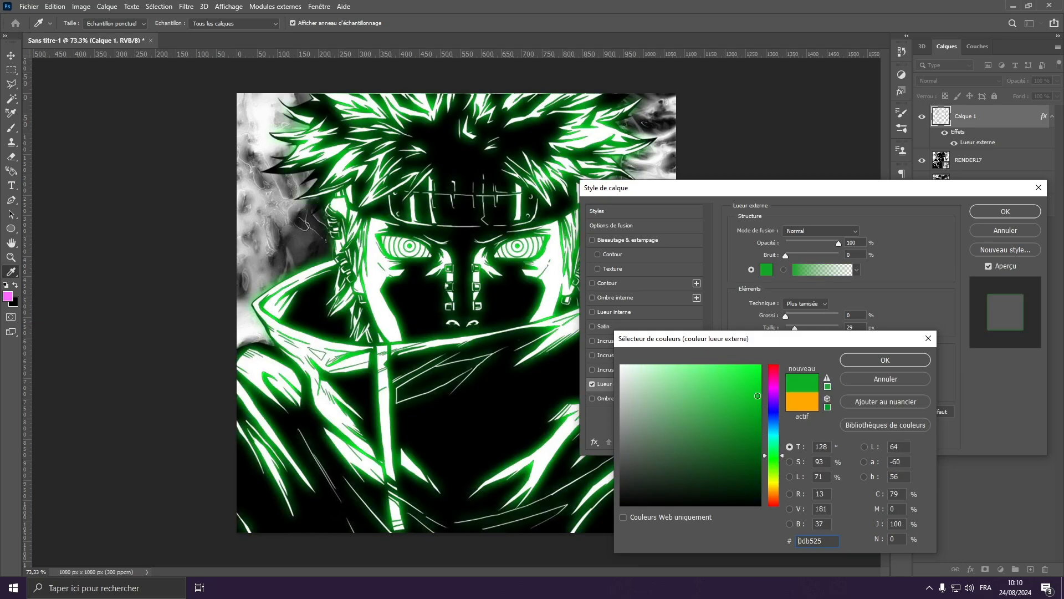
left_click_drag(757, 396, 784, 358)
left_click_drag(777, 460, 774, 489)
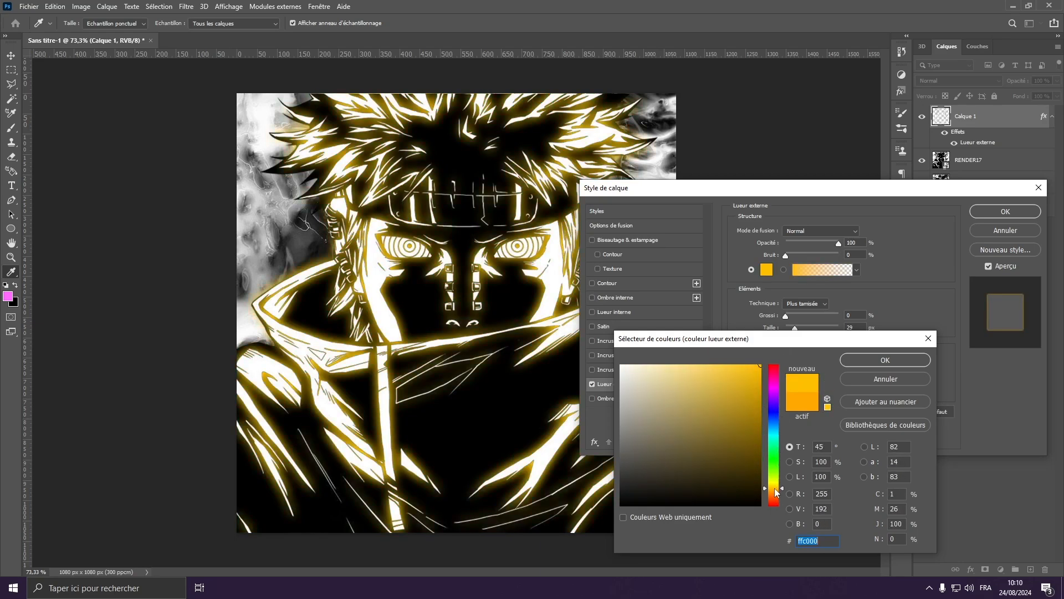
left_click(862, 358)
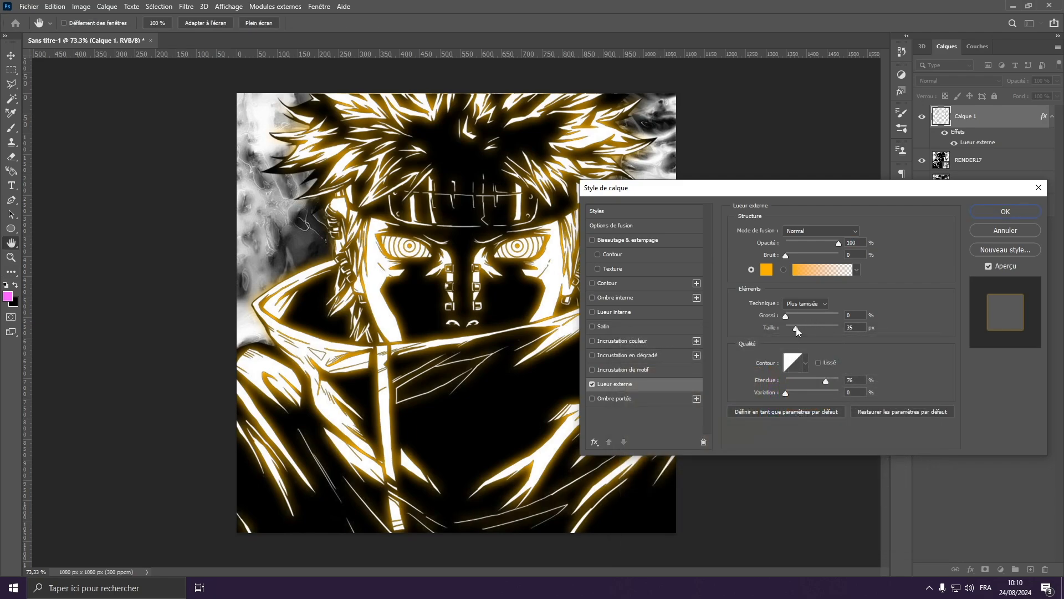
left_click_drag(797, 331, 795, 331)
left_click(993, 212)
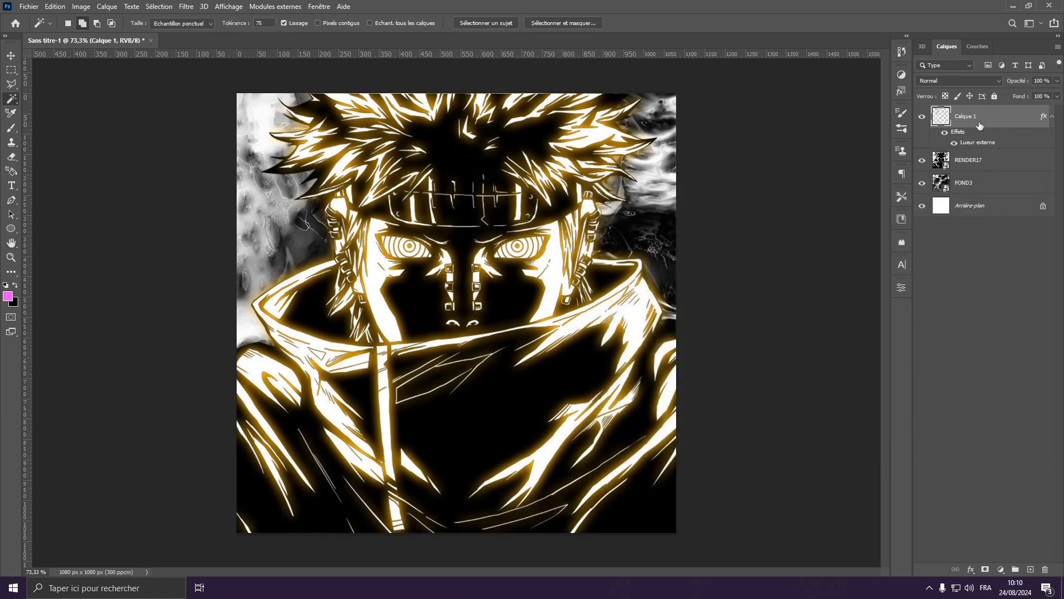
Duplicate the glowing layer and set the copy's blend mode to Densité linéaire - (Ajout).
key("ctrl+j")
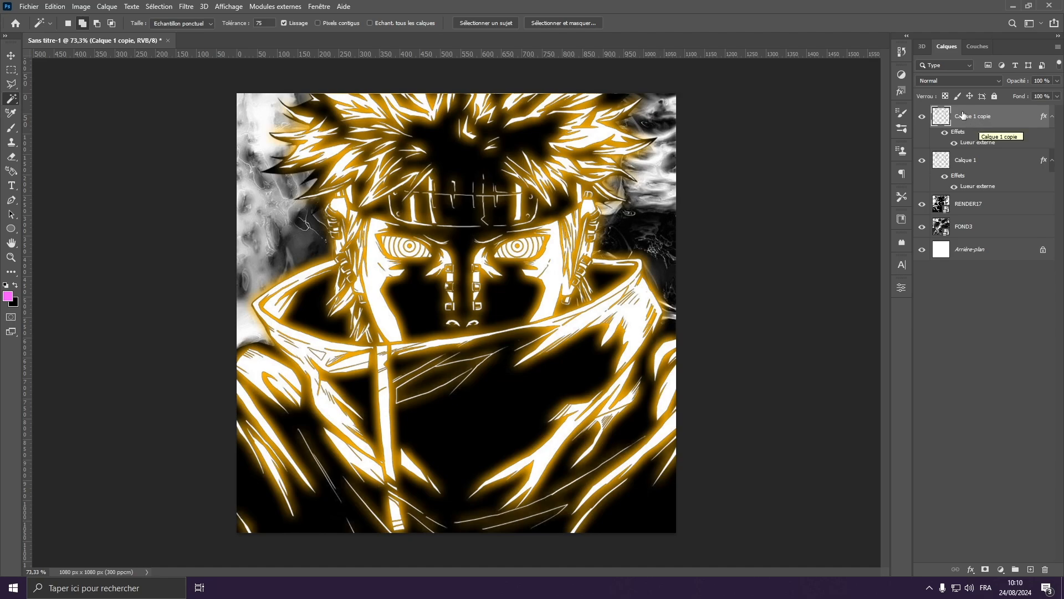
left_click(950, 80)
left_click(952, 84)
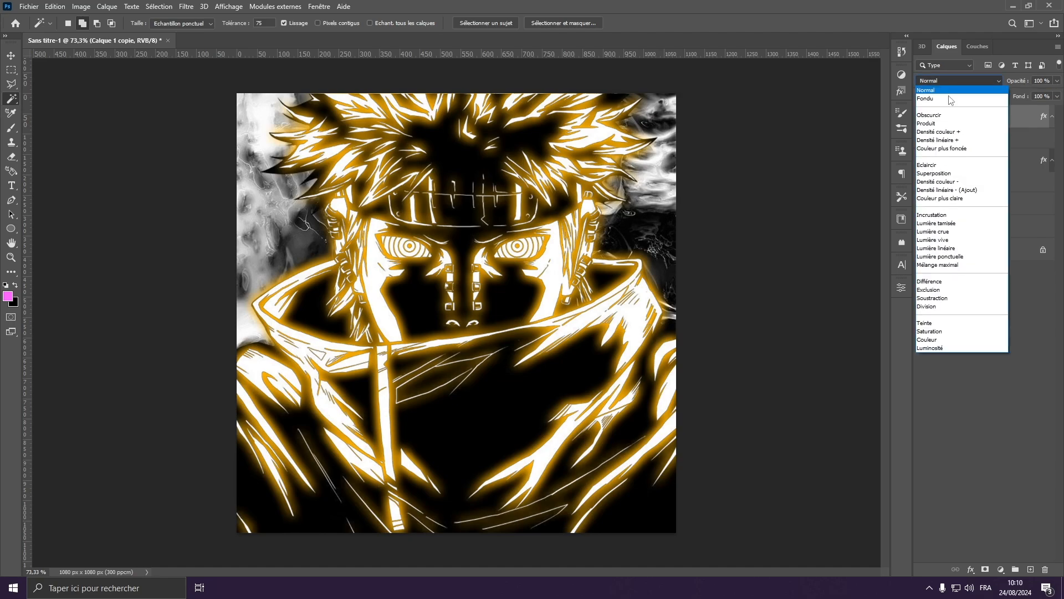
left_click(957, 190)
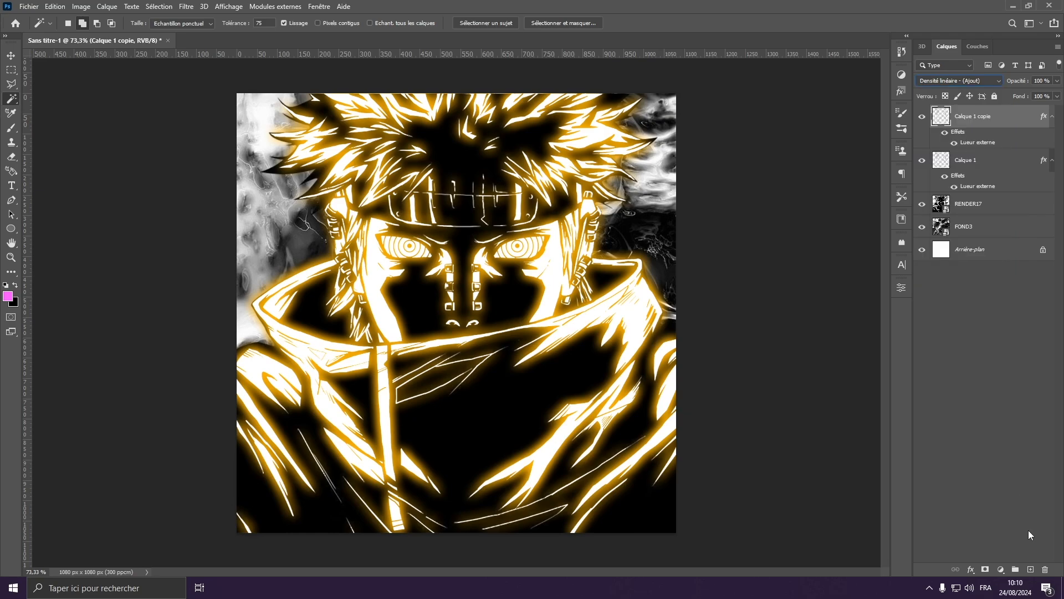
Add a new empty layer on top and set the soft round brush's hardness to 0%.
left_click(1031, 570)
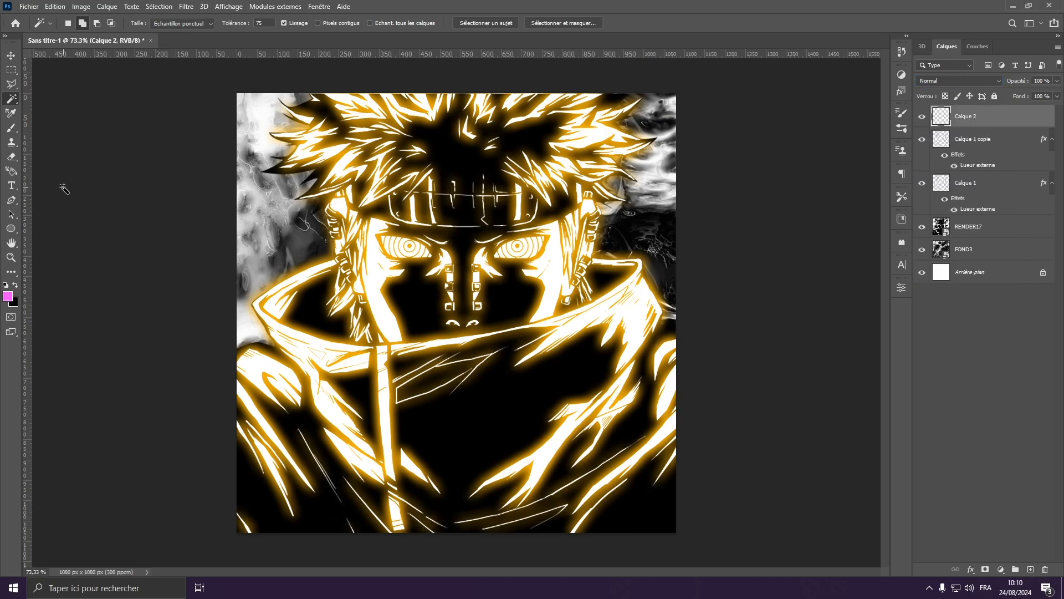
left_click(11, 127)
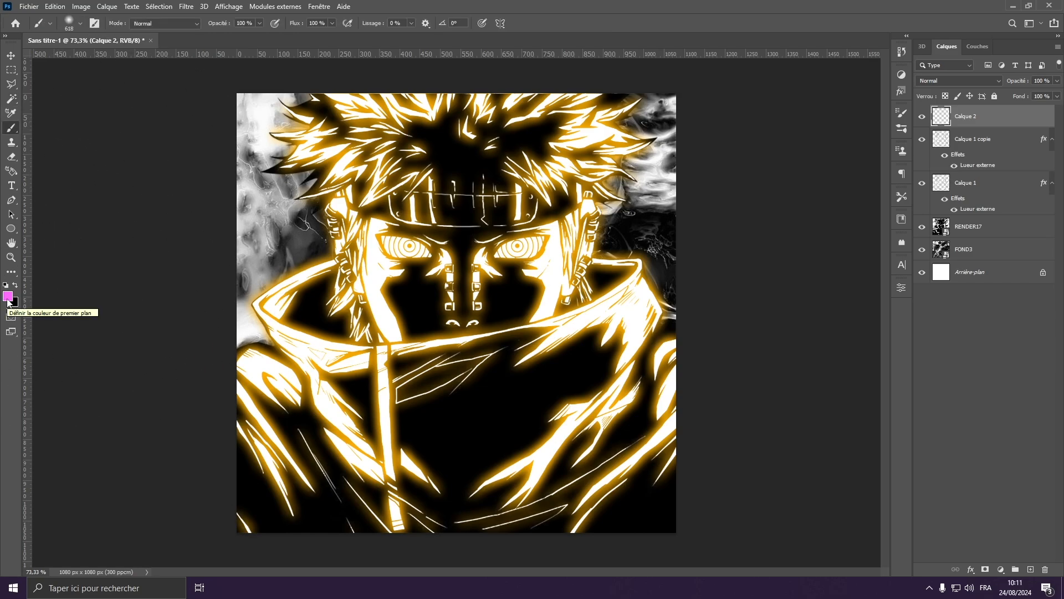
left_click(78, 25)
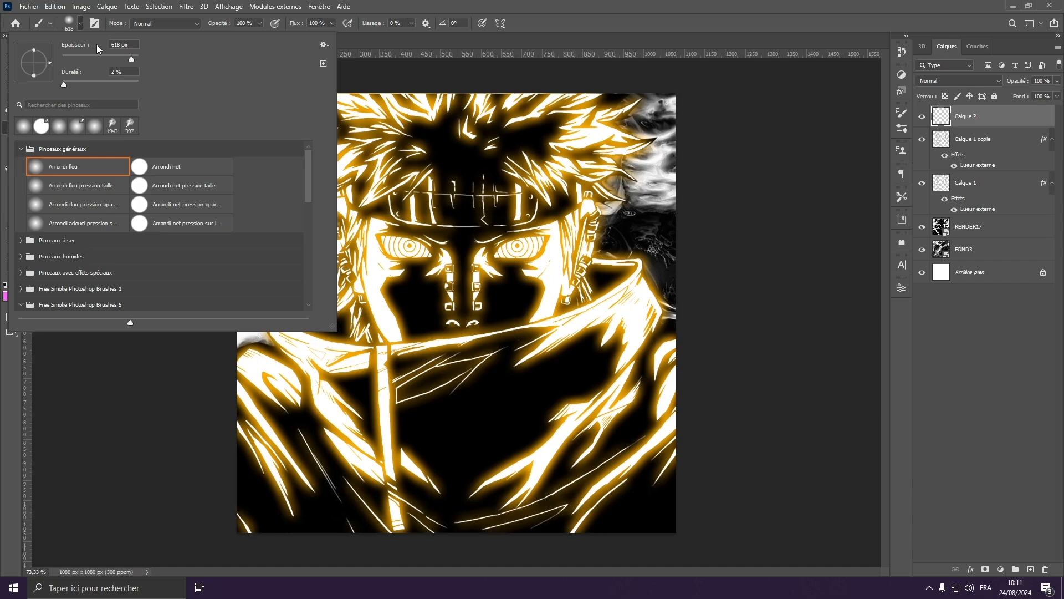
left_click_drag(65, 84, 52, 88)
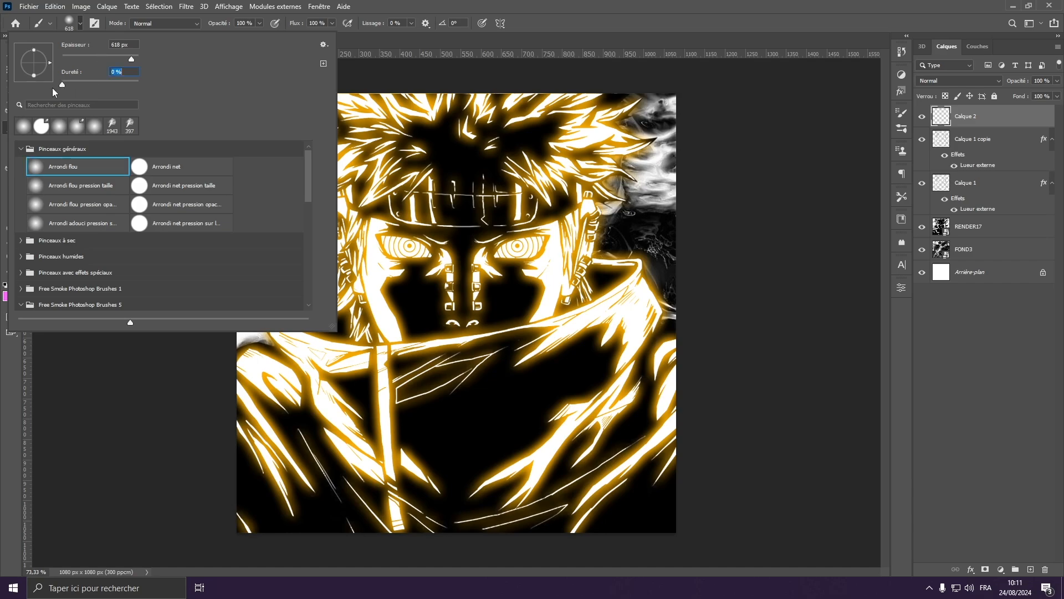
Set the foreground colour to bright magenta, ff00ff, and return to the Brush tool.
key("Return")
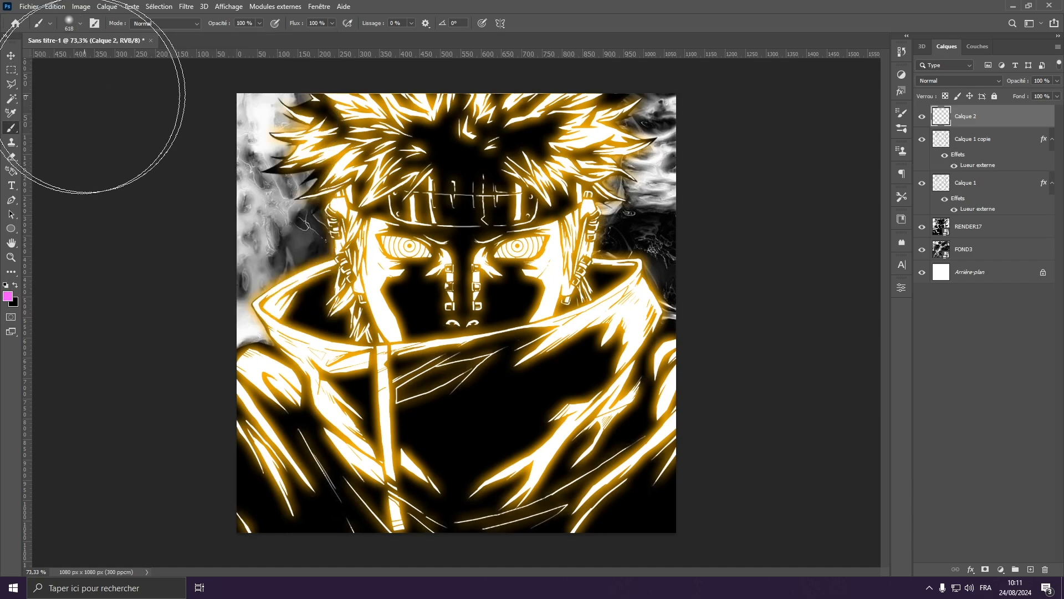
left_click(8, 301)
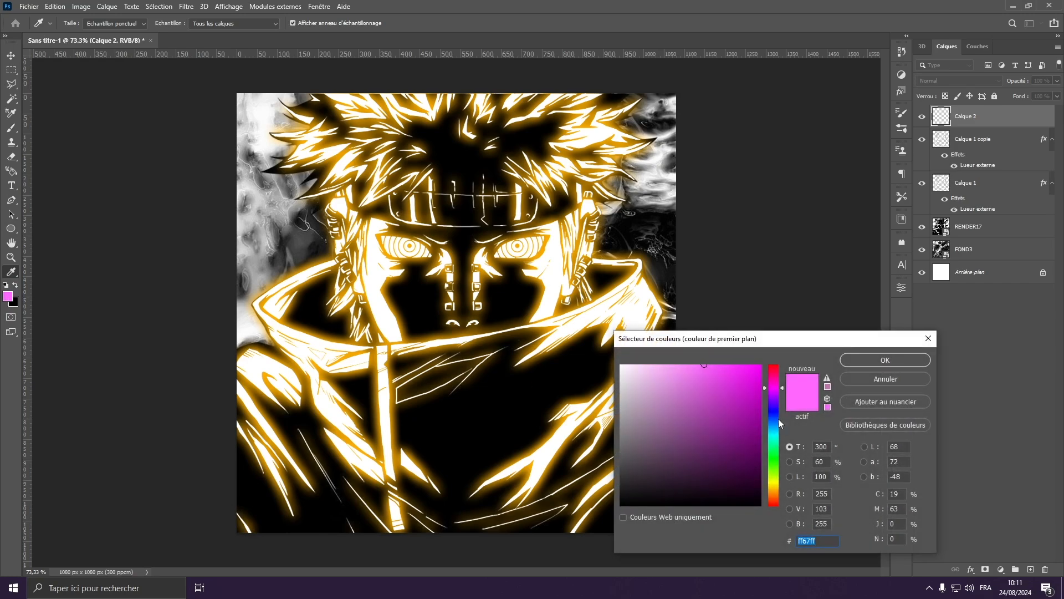
left_click(759, 367)
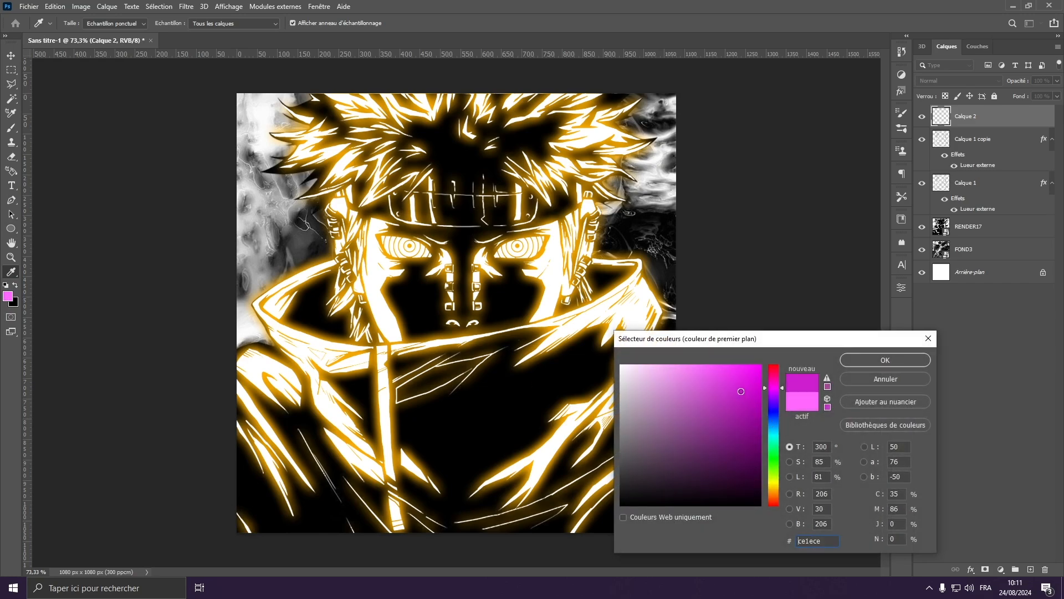
left_click(852, 359)
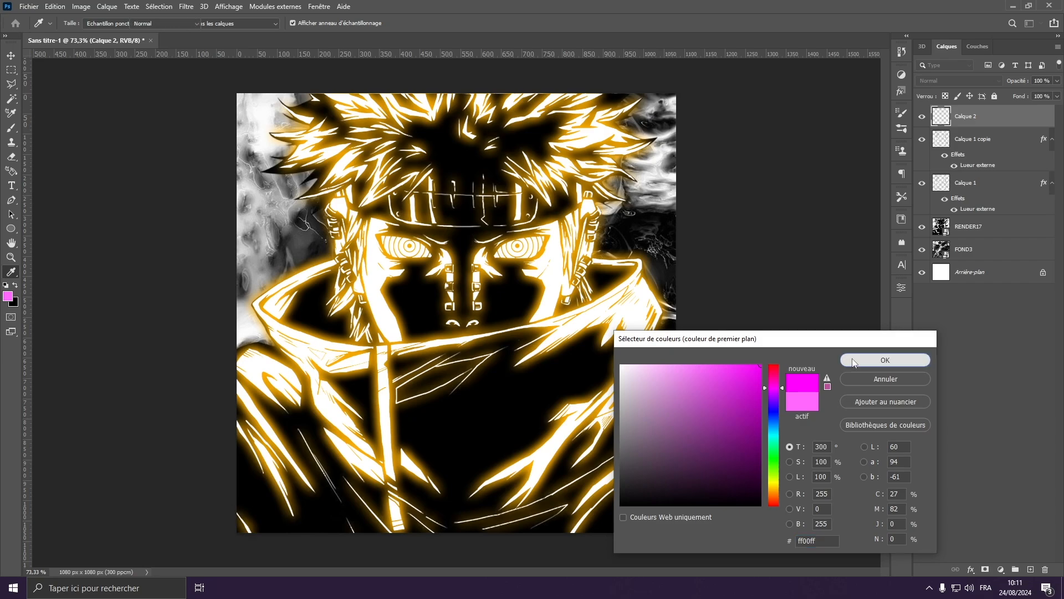
key("b")
scroll(390, 269, "down", 5)
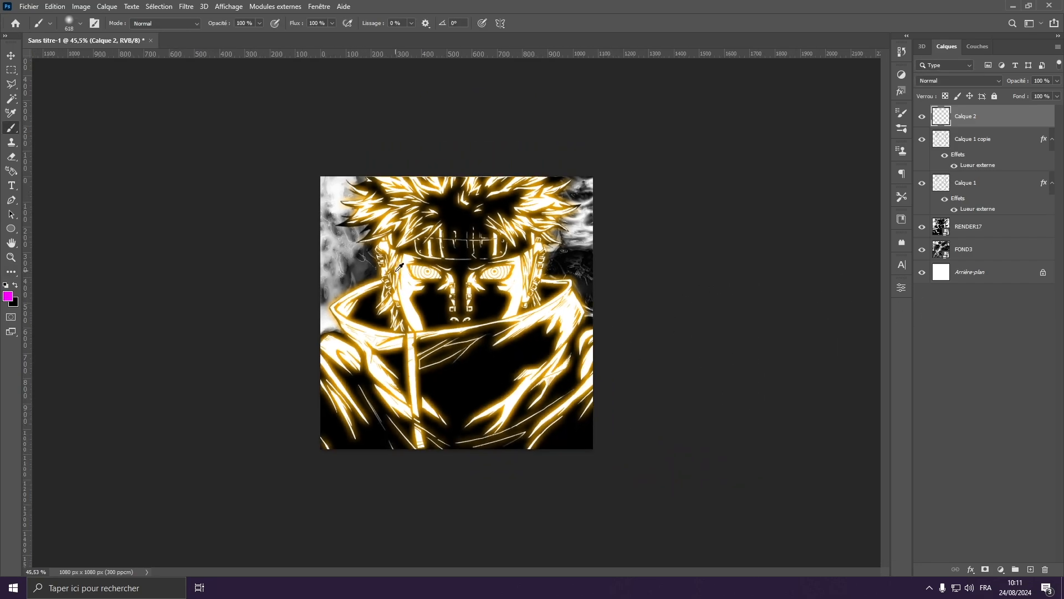
scroll(390, 270, "up", 2)
left_click_drag(435, 316, 452, 321)
left_click(327, 435)
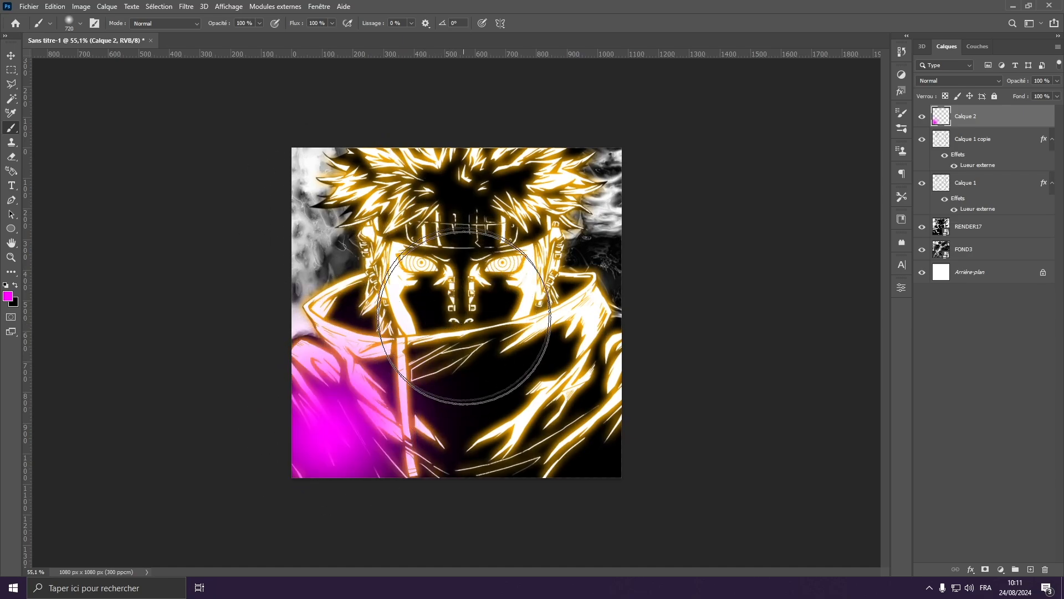
key("ctrl+z")
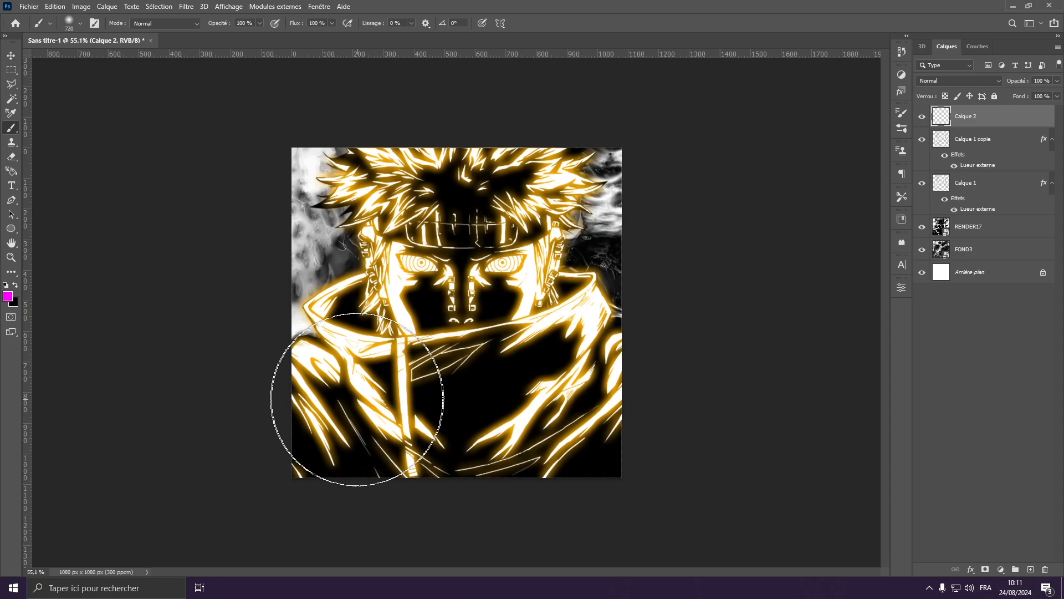
Paint soft magenta areas on Calque 2 over the image's lower-left, upper-right and upper-left corners, with brush sizes of 1177 and 814 px.
mouse_move(350, 412)
left_mouse_down()
mouse_move(433, 413)
mouse_move(420, 414)
left_mouse_up()
left_click(305, 440)
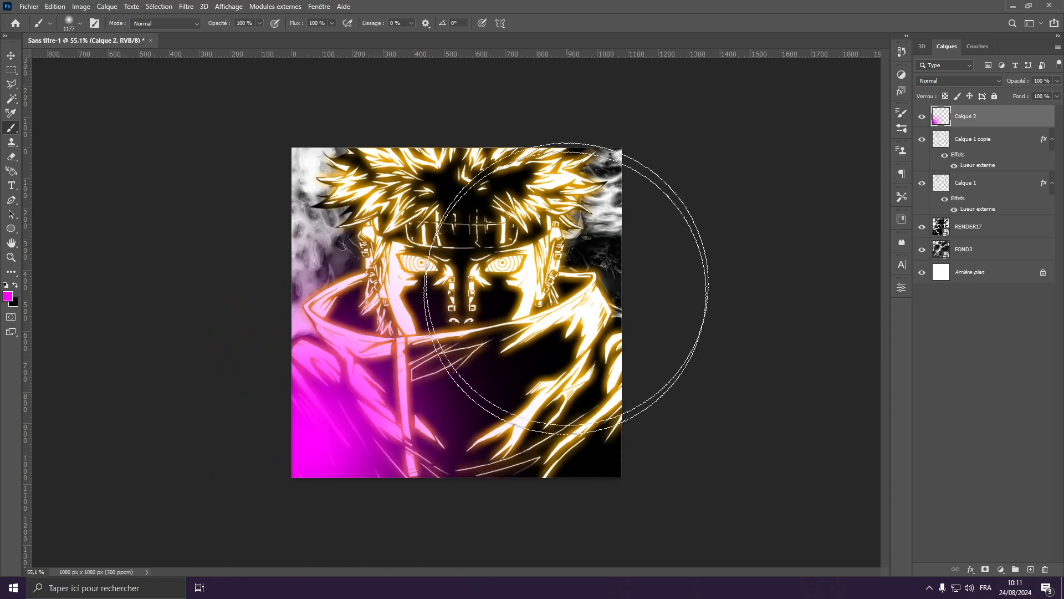
left_click(717, 237)
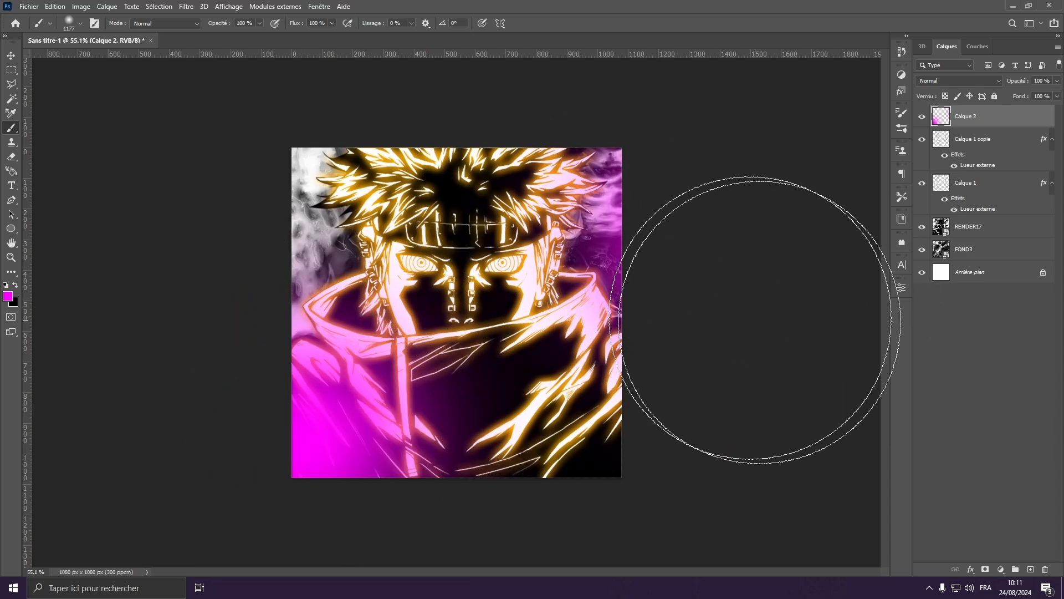
mouse_move(411, 208)
left_mouse_down()
mouse_move(430, 209)
mouse_move(355, 209)
left_mouse_up()
left_click(266, 107)
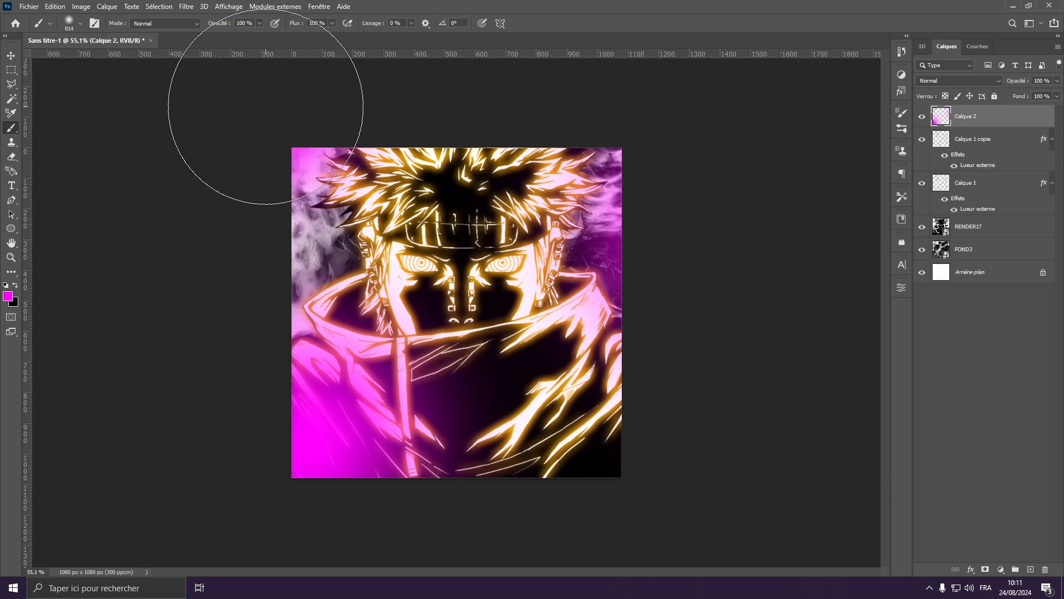
Set the blend mode of the magenta-painted layer, Calque 2, to Densité linéaire - (Ajout).
scroll(380, 137, "up", 2)
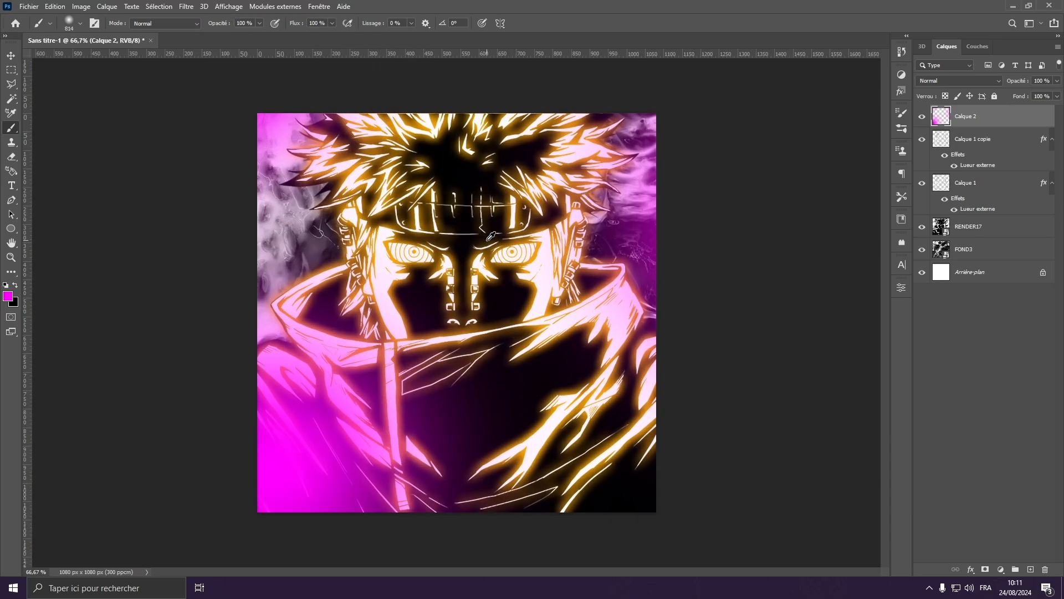
left_click(928, 81)
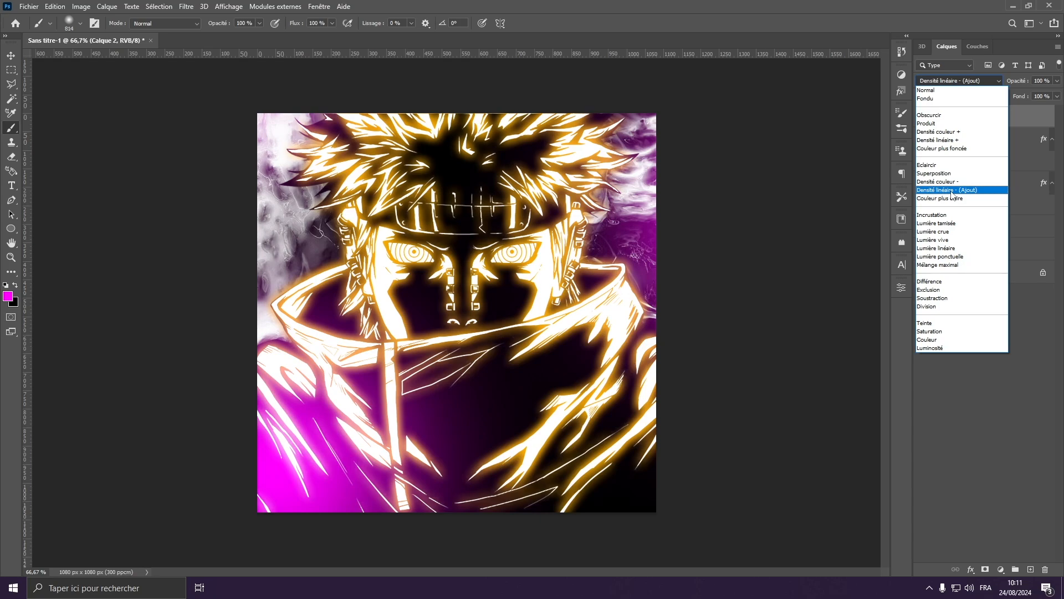
left_click(952, 191)
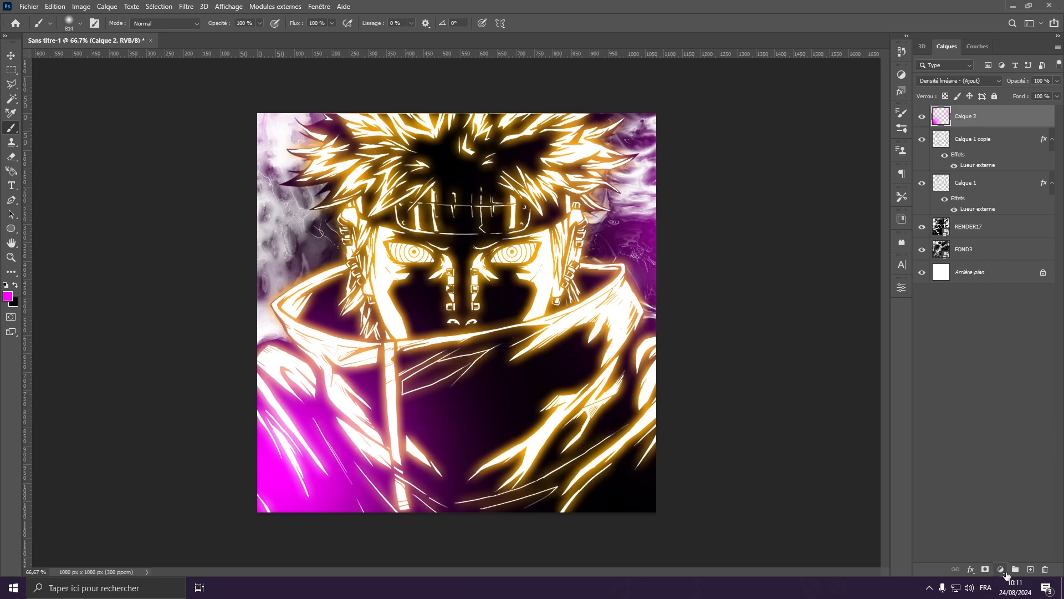
Add a Courbe de transfert de dégradé adjustment layer on top and set its blend mode to Couleur.
left_click(1002, 571)
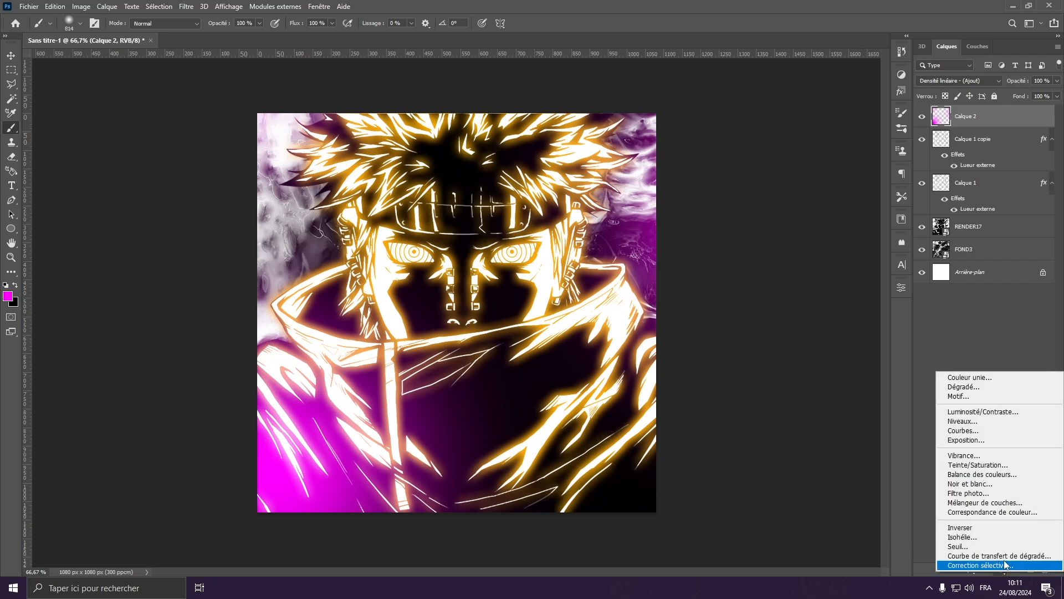
left_click(998, 555)
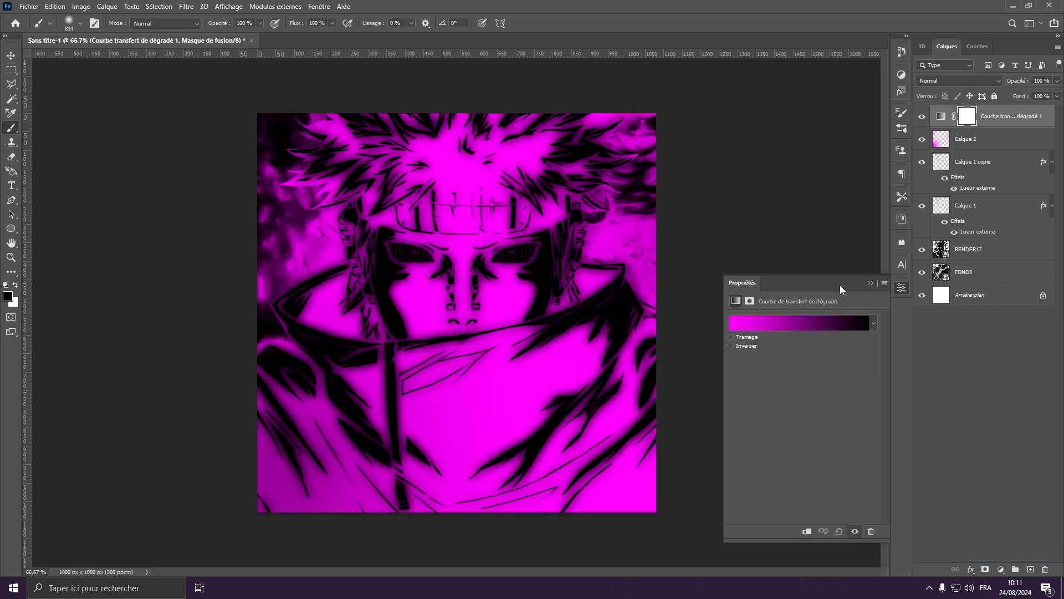
left_click(943, 78)
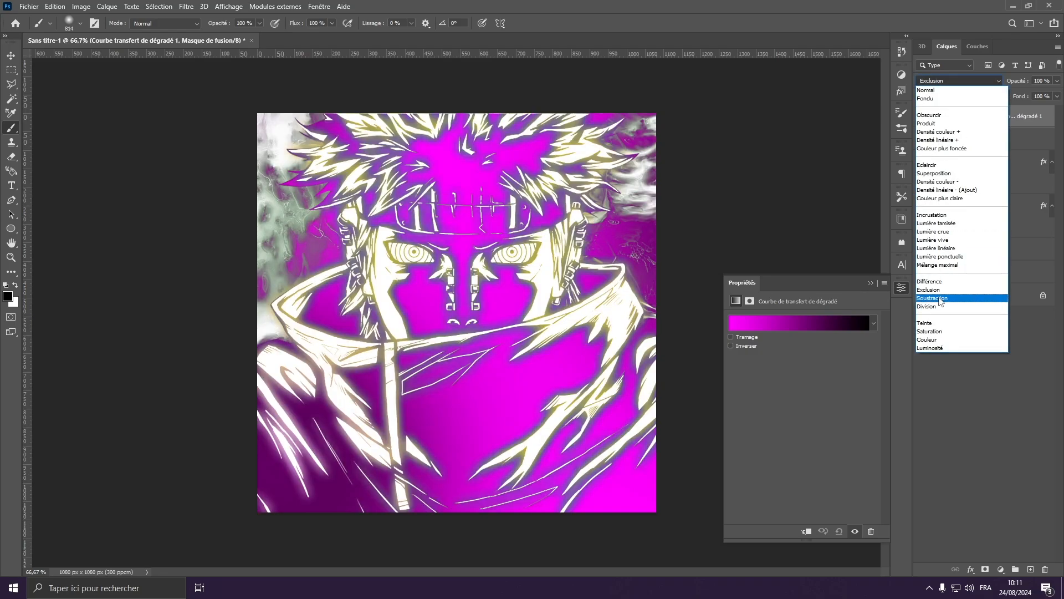
left_click(934, 340)
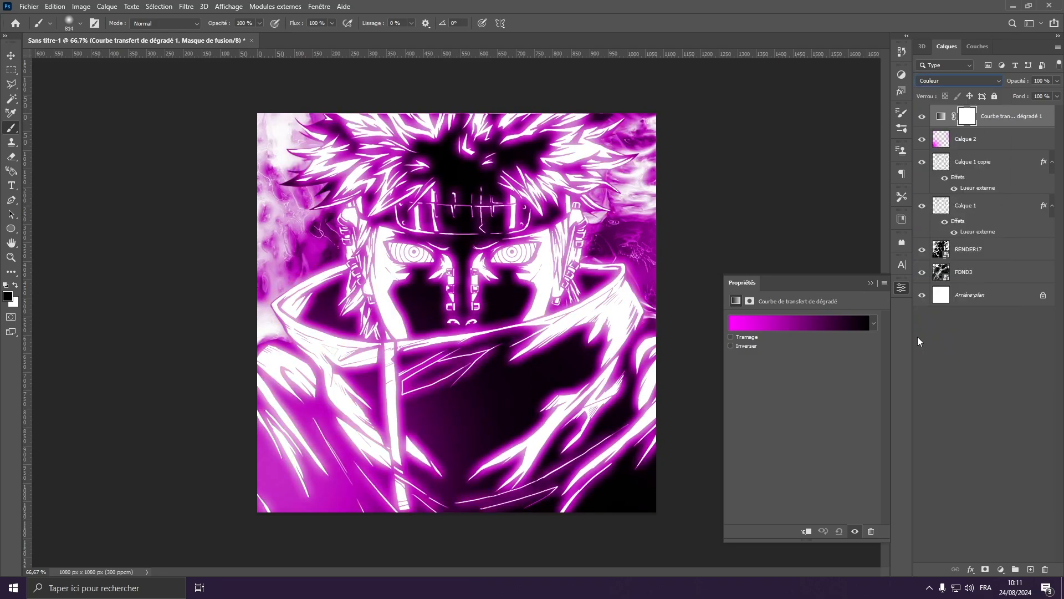
Examine the gradient presets for the adjustment layer, trying the Personnalisé gradient and looking into the Special Heatmaps by V4SSU group.
left_click(790, 324)
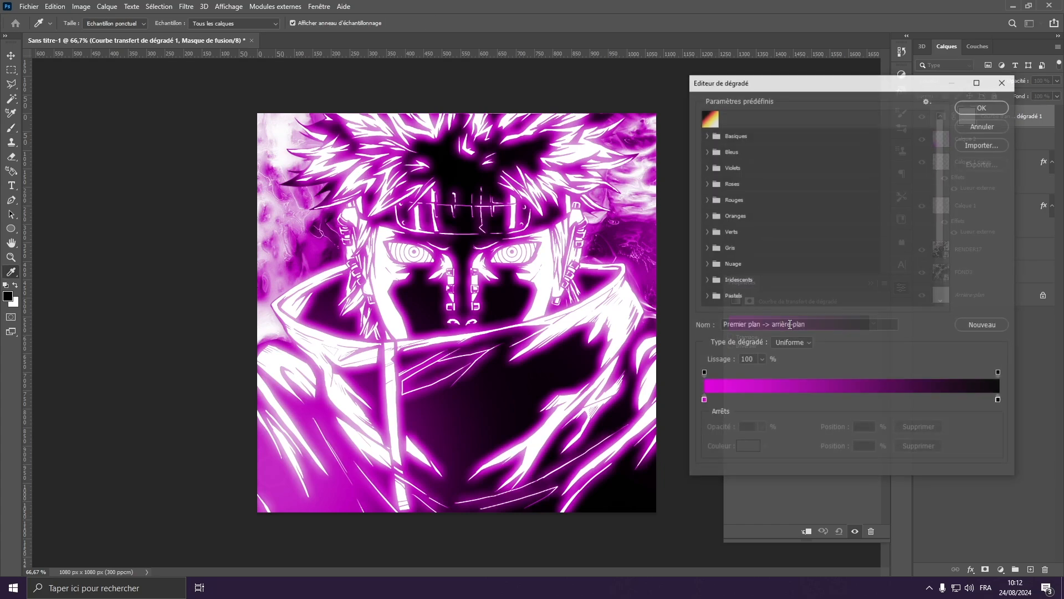
left_click(961, 107)
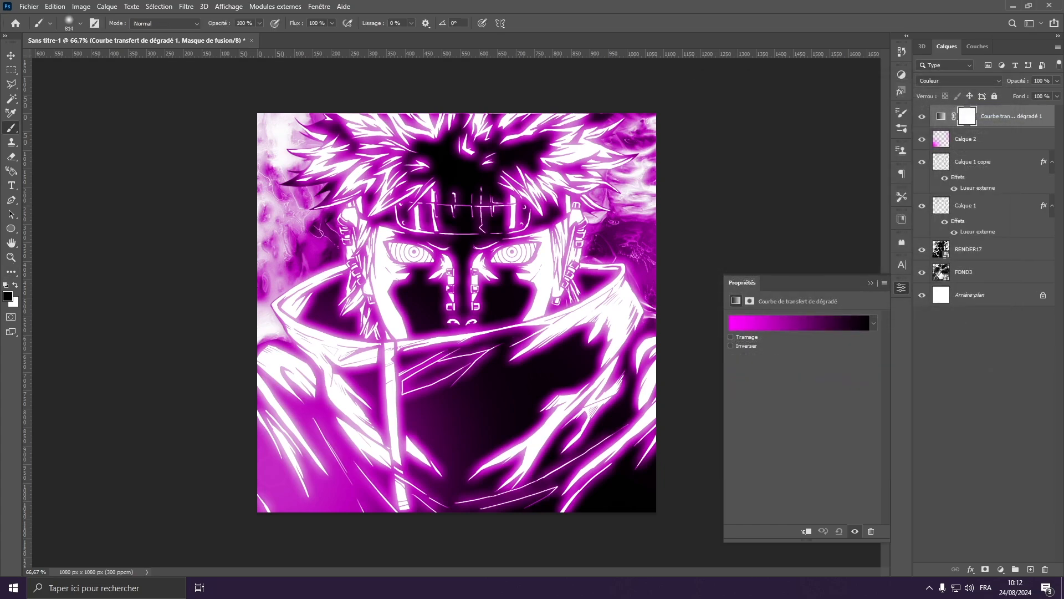
left_click(816, 325)
scroll(816, 249, "down", 2)
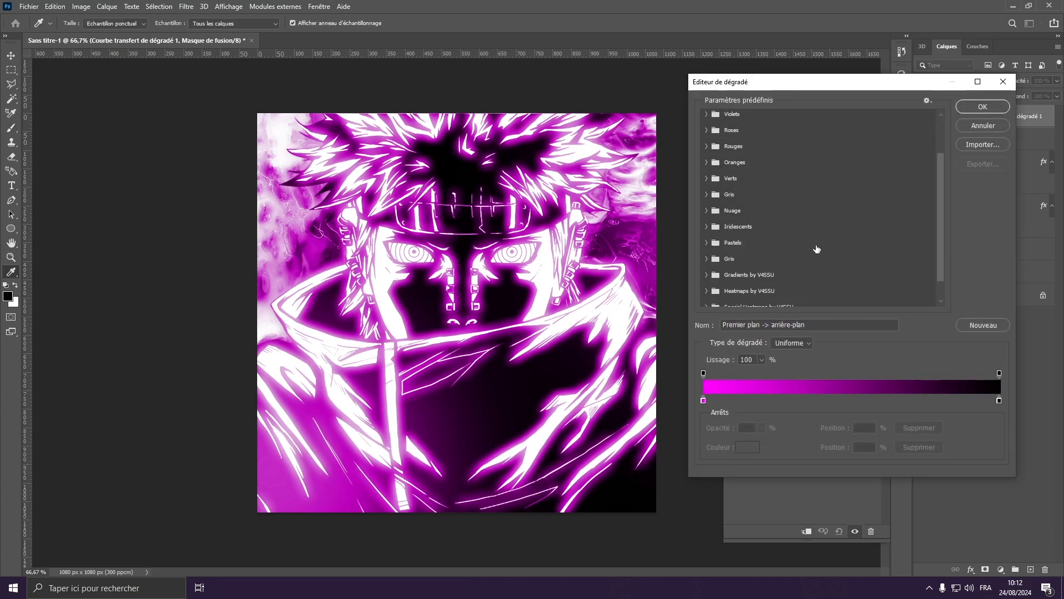
scroll(817, 249, "down", 2)
left_click(711, 298)
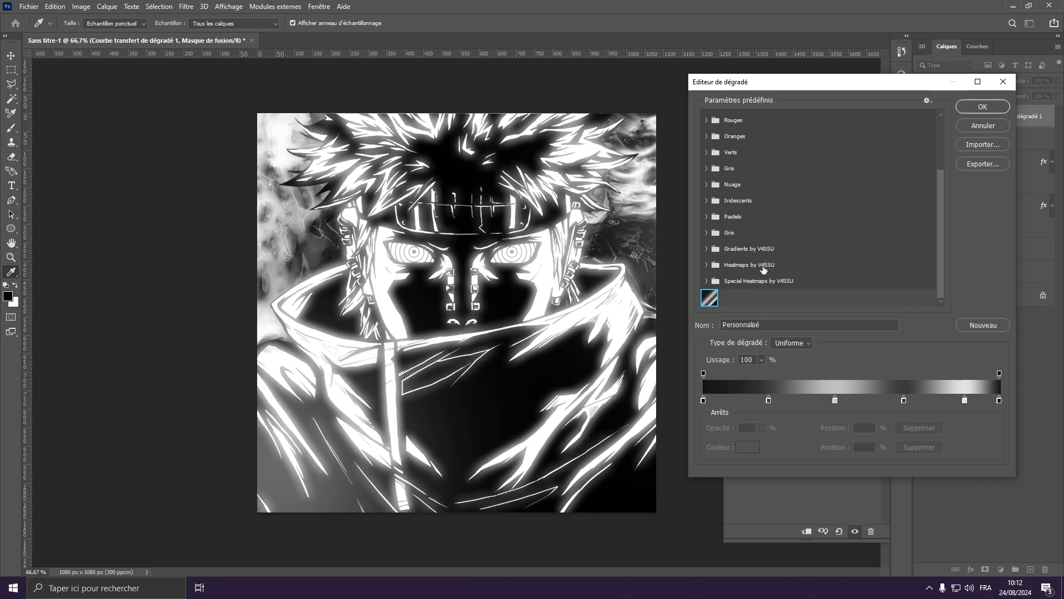
scroll(766, 253, "up", 3)
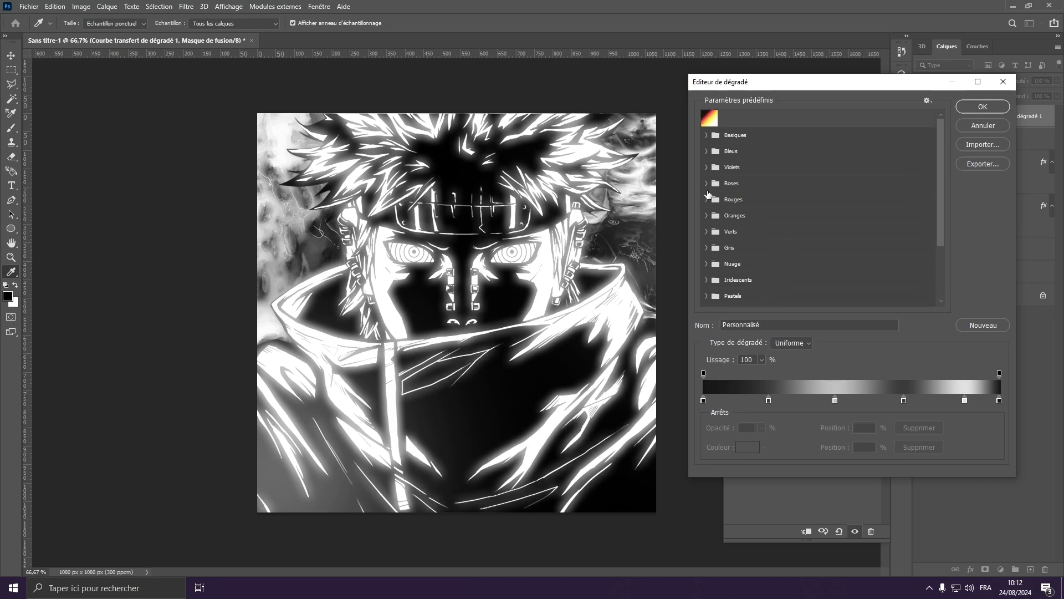
scroll(762, 238, "down", 3)
scroll(763, 244, "down", 1)
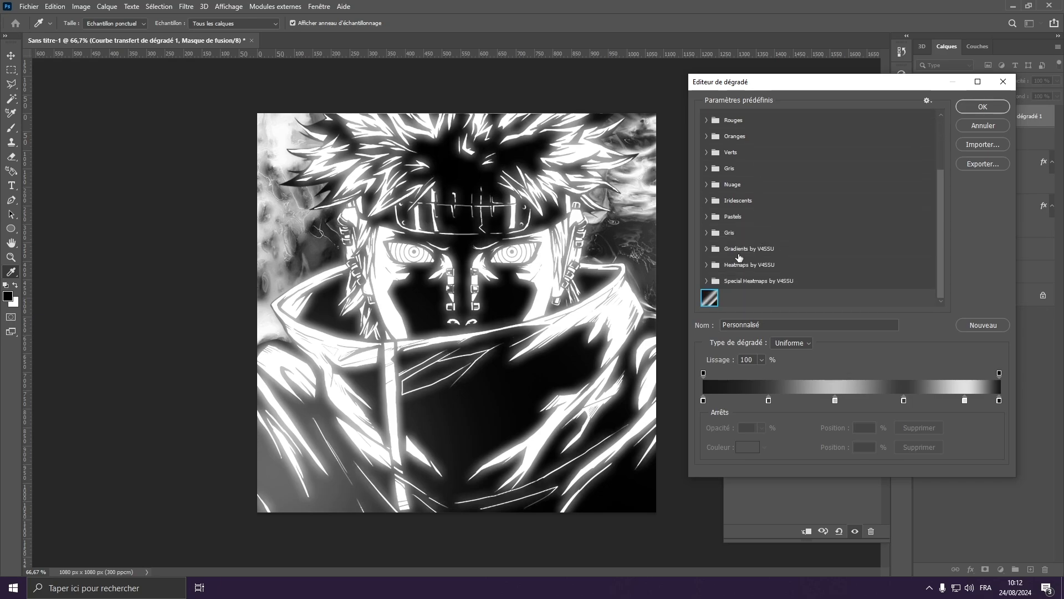
left_click(707, 280)
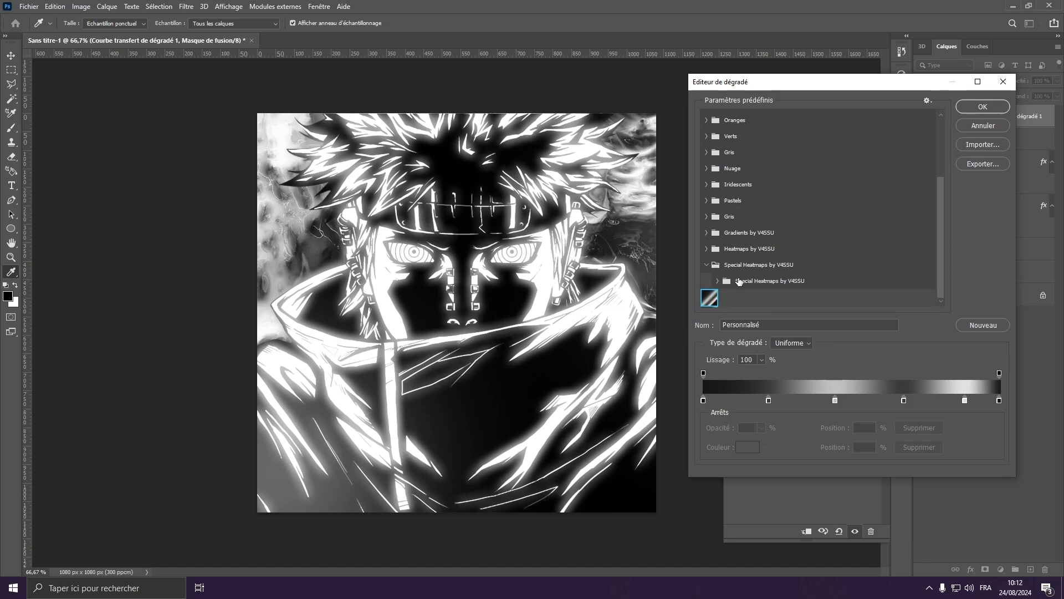
left_click(717, 281)
left_click(717, 281)
left_click(706, 265)
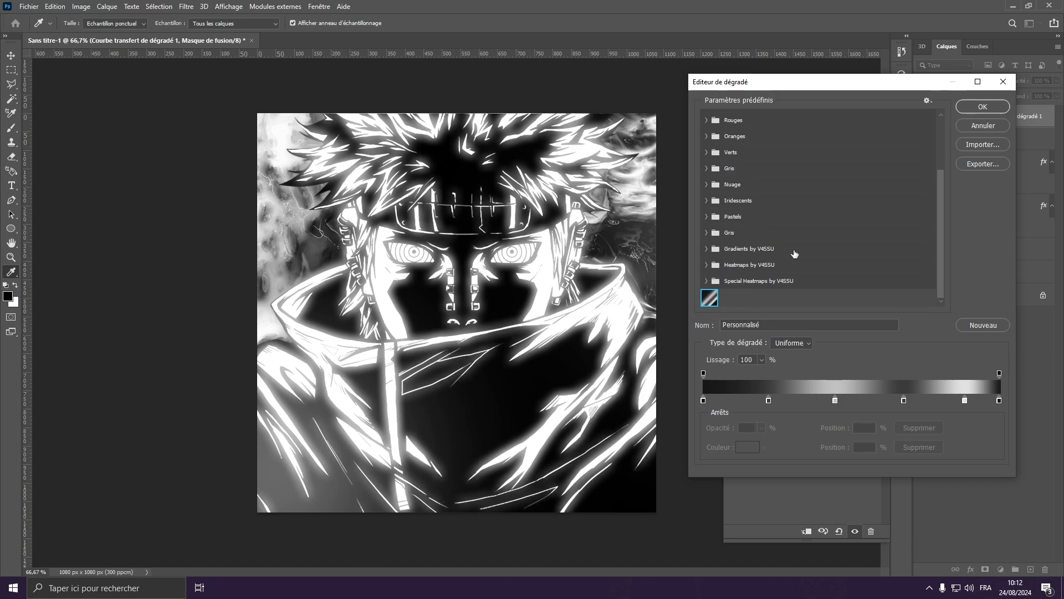
Try several presets from the Iridescents group on the gradient map and apply Iridescent_20.
left_click(707, 200)
left_click(721, 236)
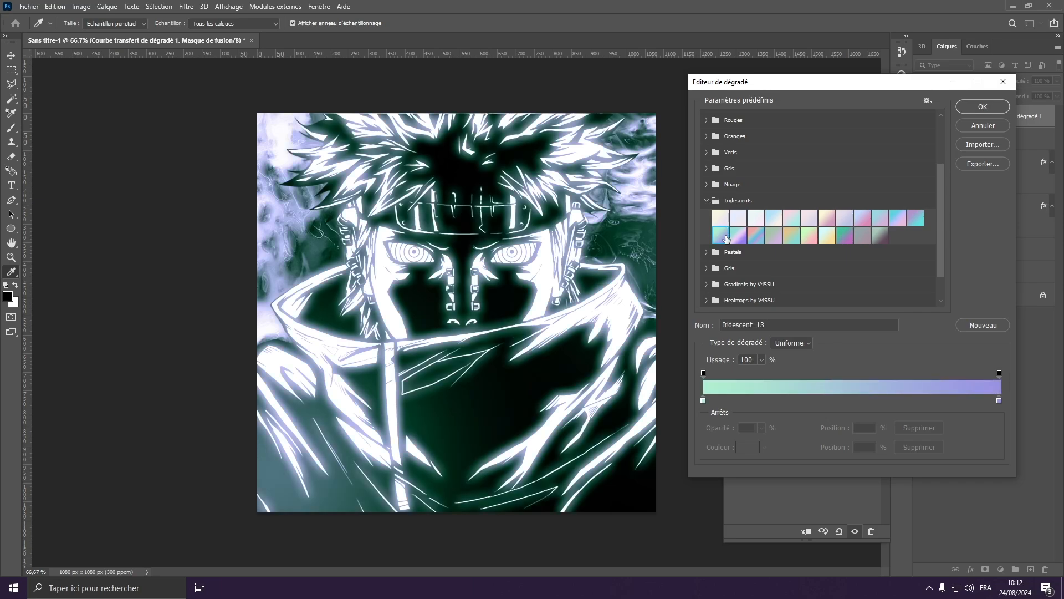
left_click(754, 238)
left_click(738, 236)
left_click(753, 237)
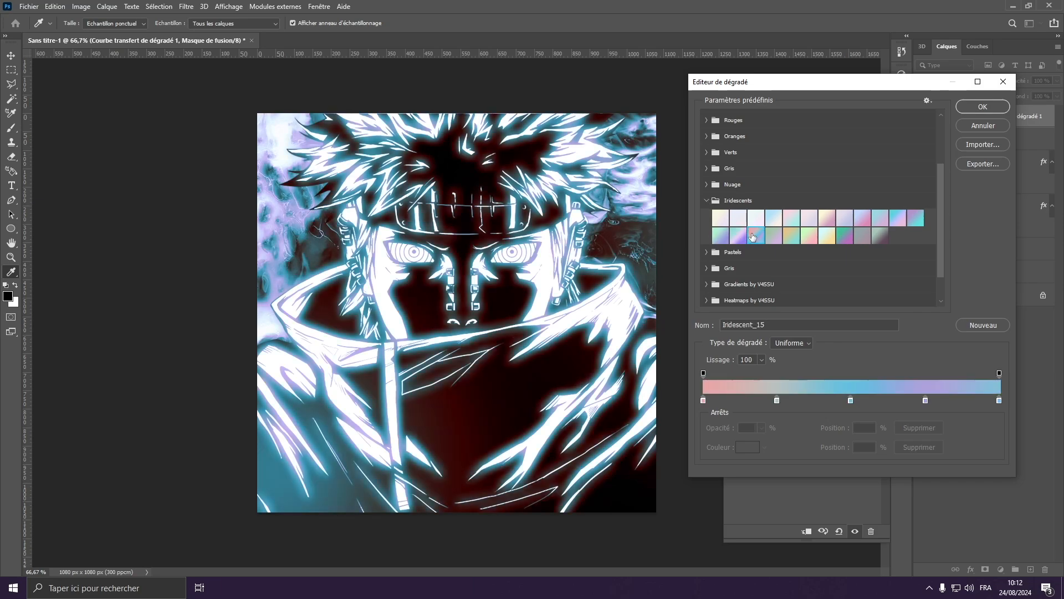
left_click(792, 236)
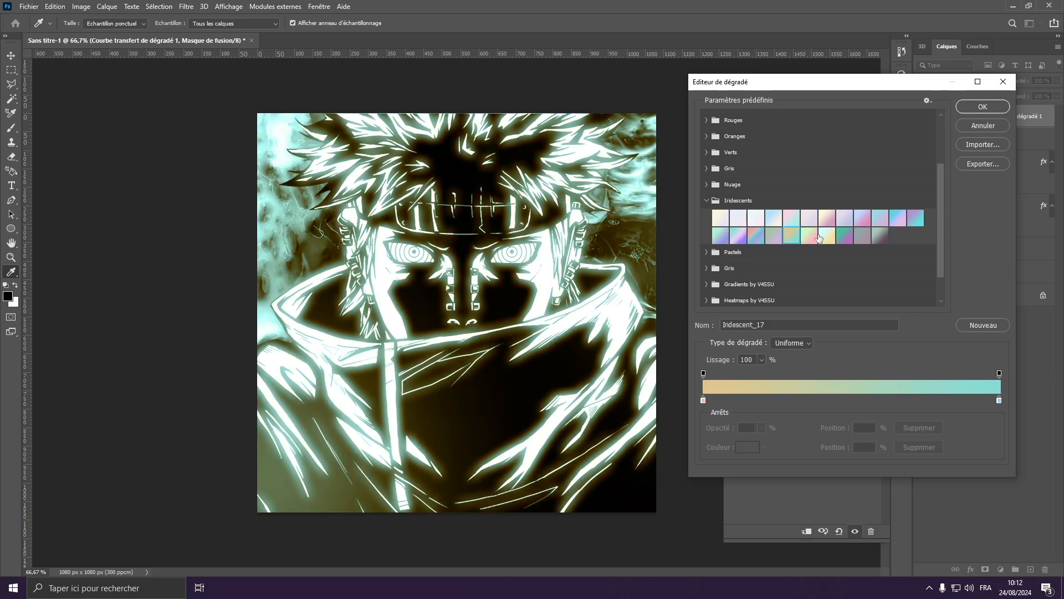
left_click(837, 232)
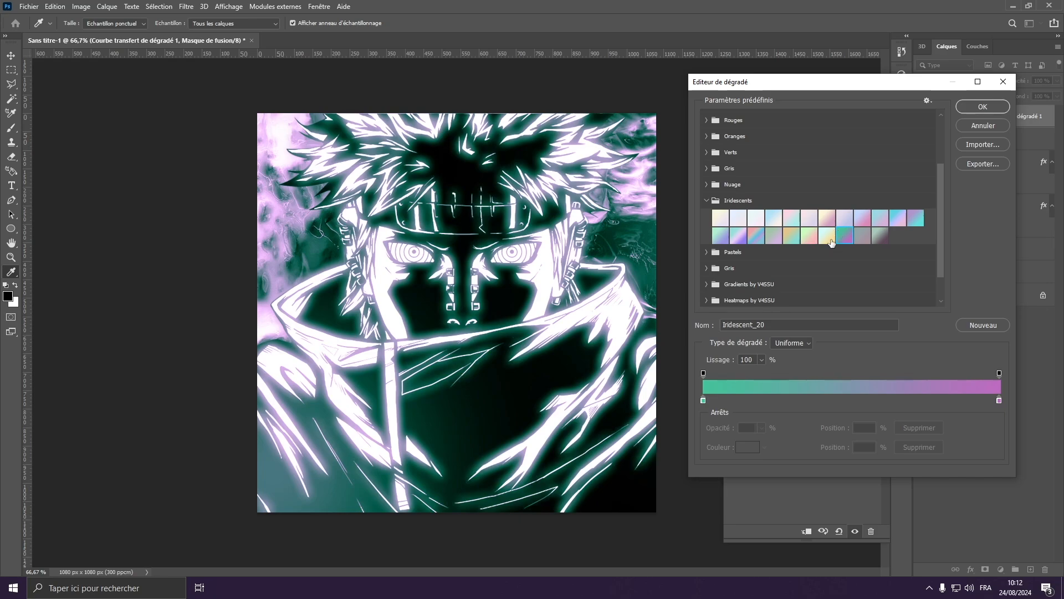
left_click(981, 107)
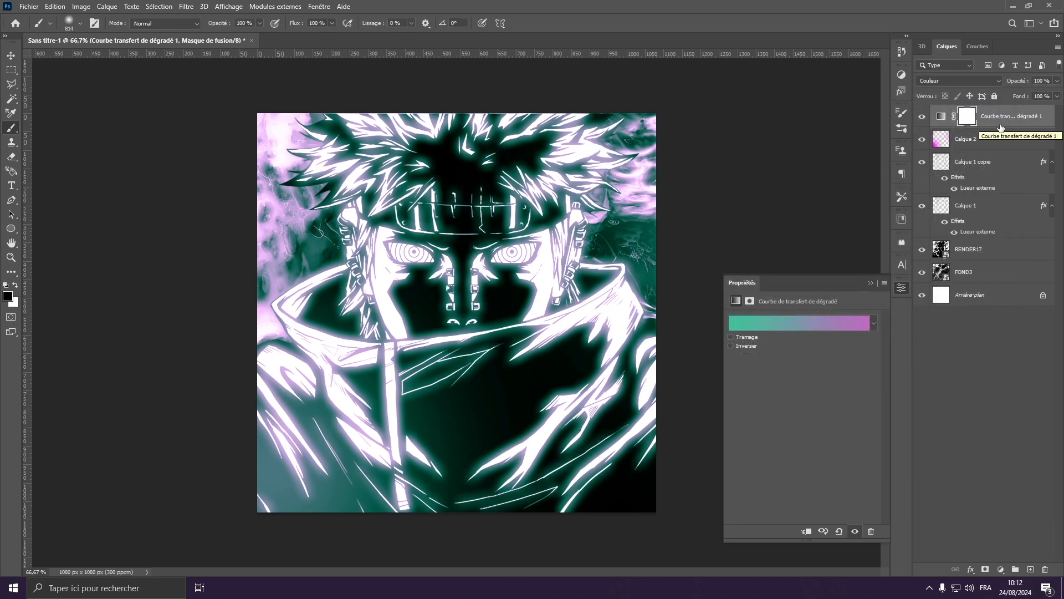
Place the EFFET8 image as an embedded object directly above Calque 2, keeping its full-canvas size.
left_click(1006, 144)
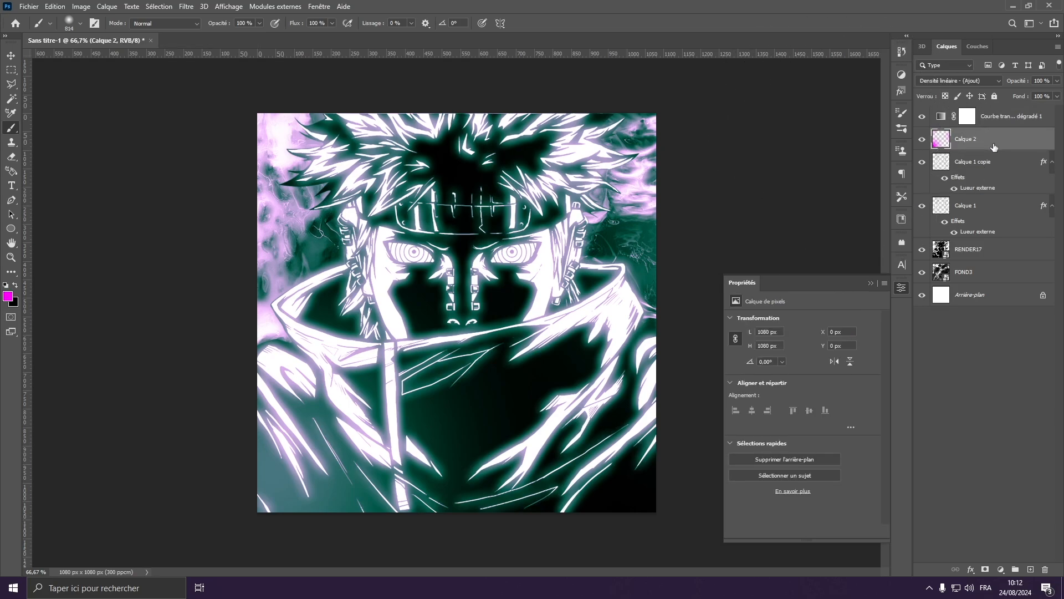
left_click(26, 7)
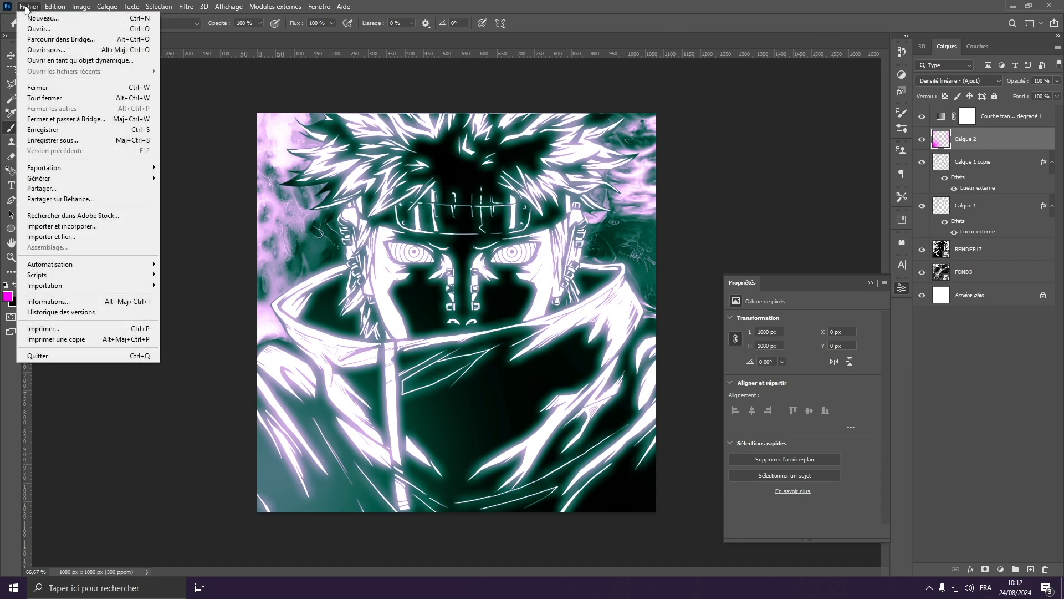
left_click(98, 226)
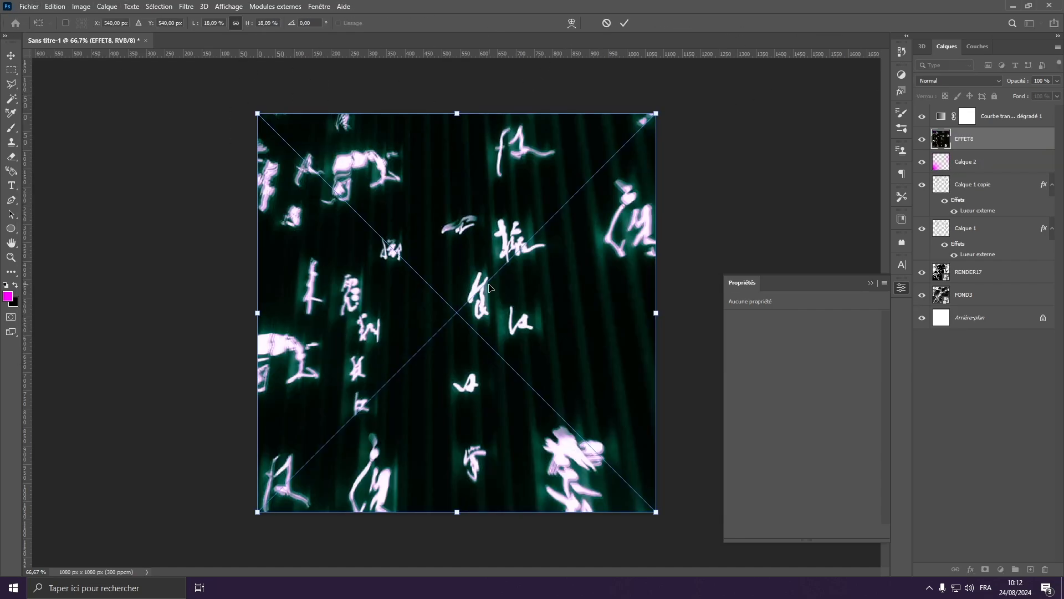
key("Return")
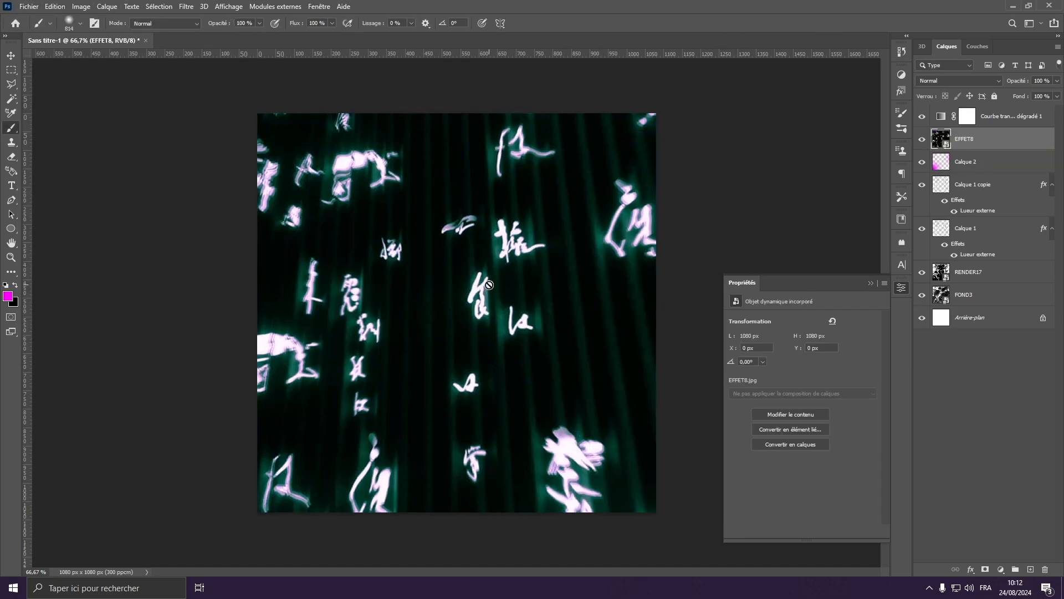
Set the blend mode of the EFFET8 layer to Densité couleur - and check the result around the eyes.
left_click(942, 81)
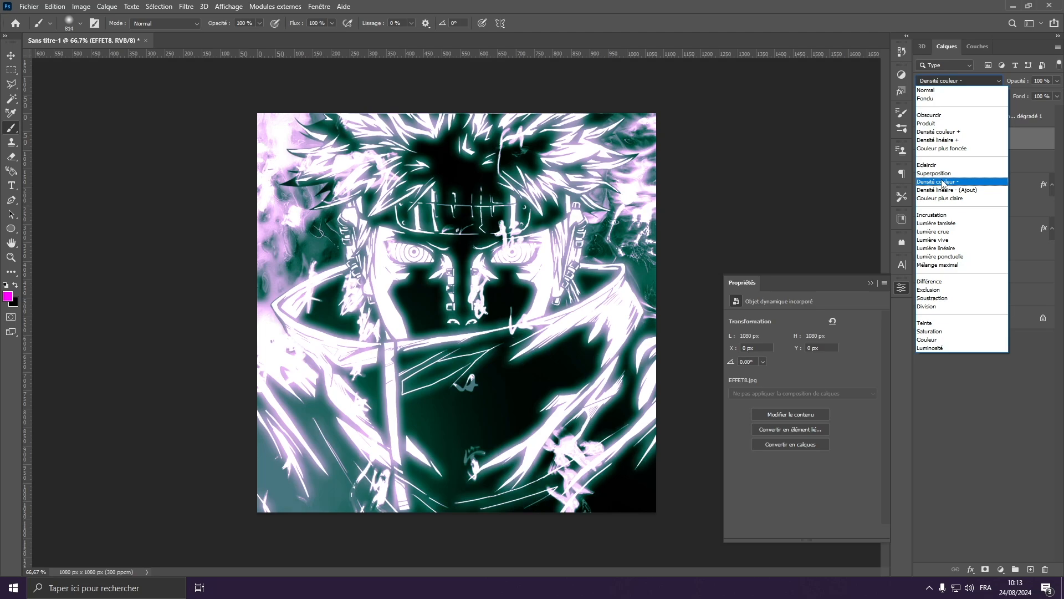
left_click(942, 183)
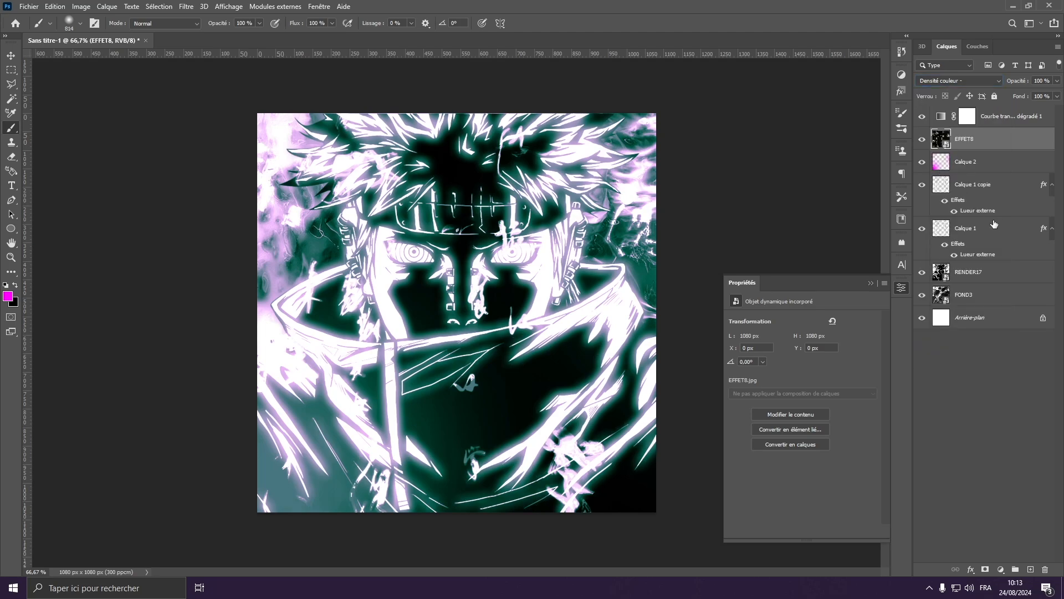
scroll(506, 213, "up", 5)
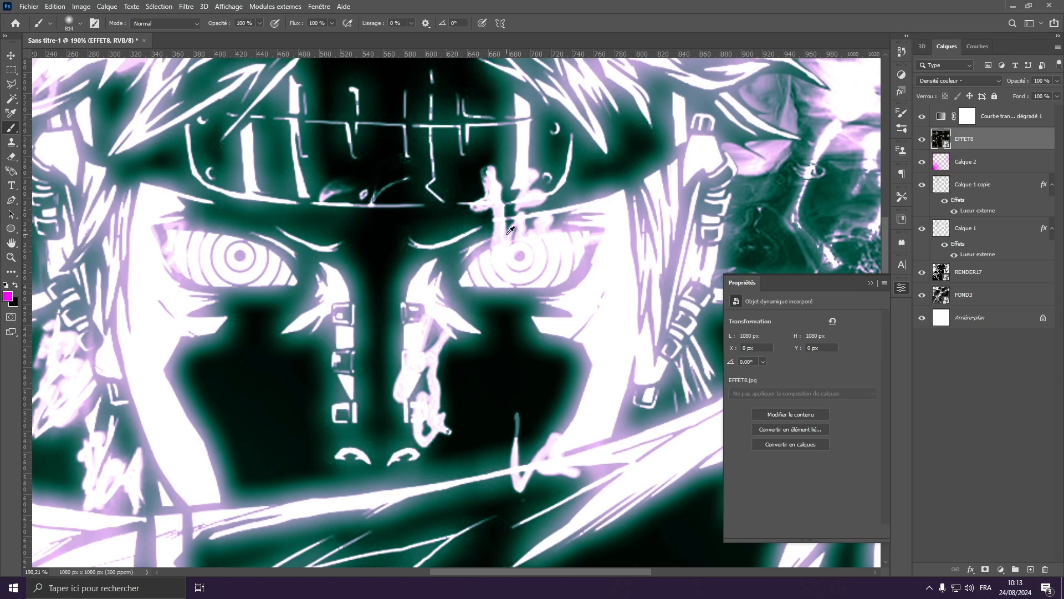
scroll(510, 232, "down", 4)
left_click(871, 283)
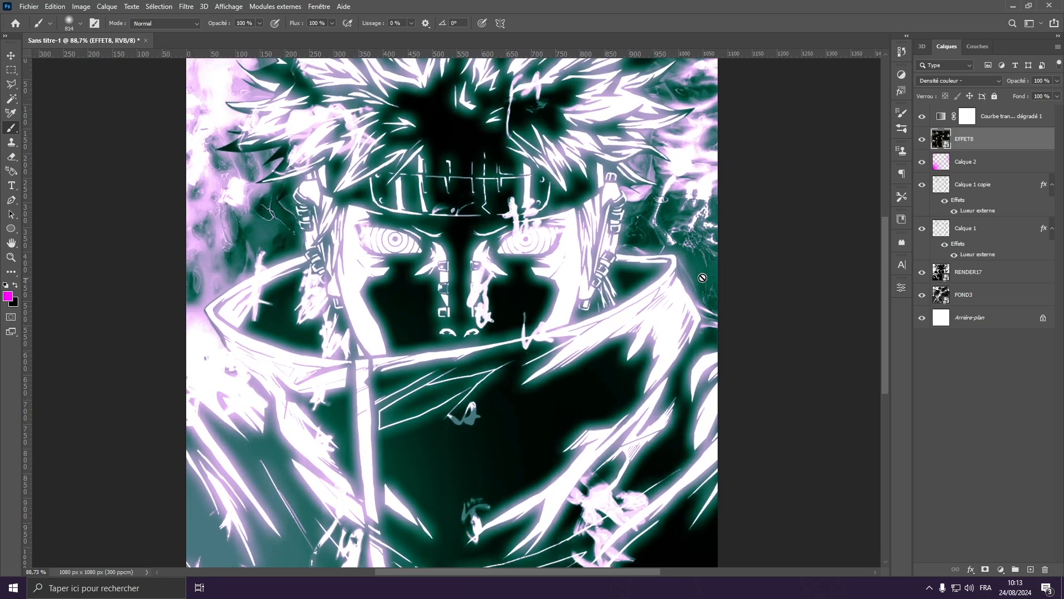
scroll(552, 251, "down", 1)
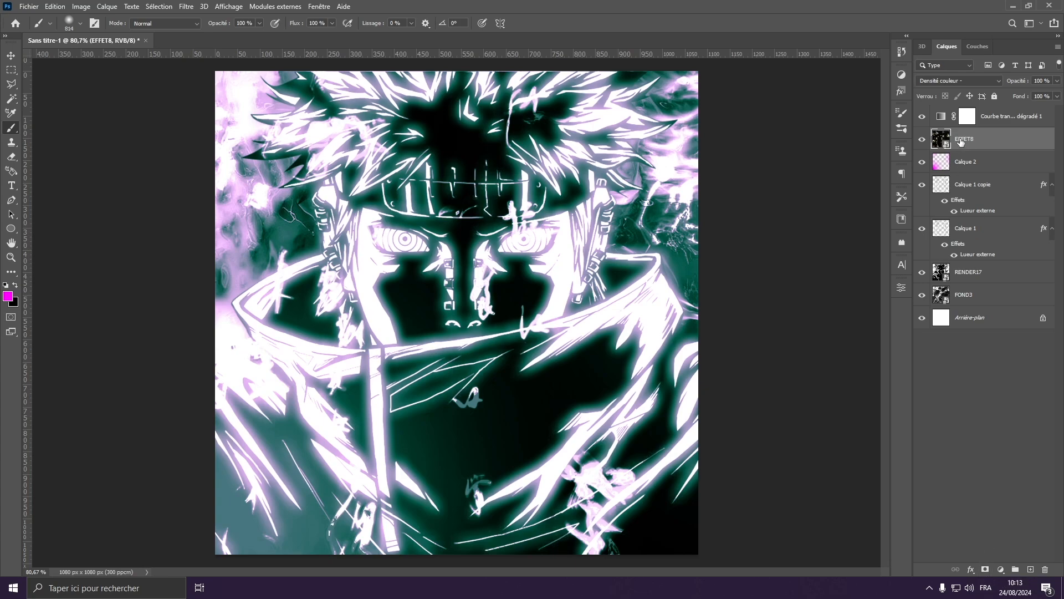
Add a layer mask to EFFET8 and paint it black over the face, around both eyes and the nose, to hide the effect there.
left_click(984, 569)
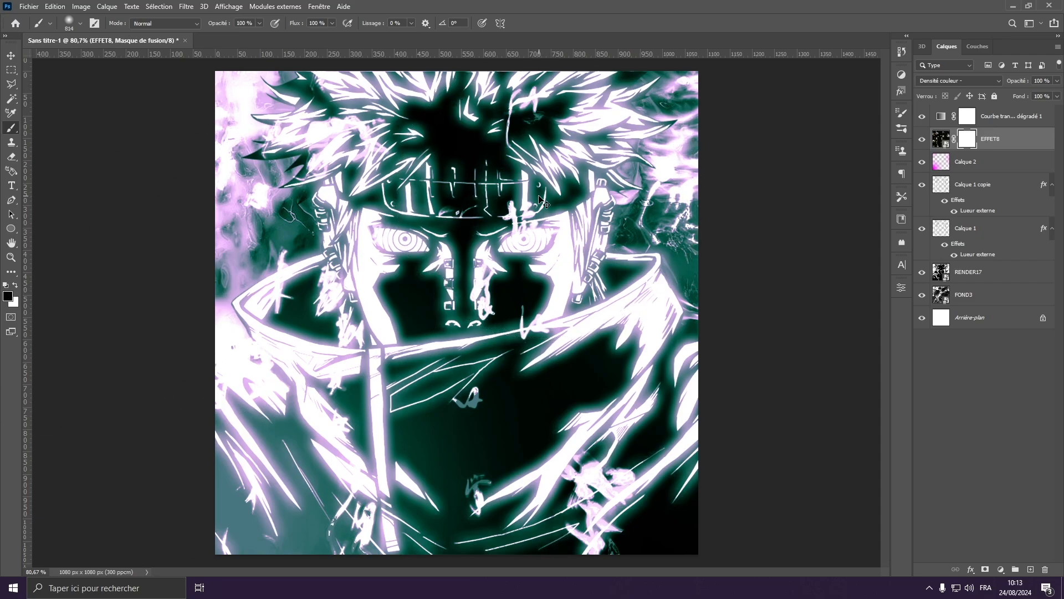
mouse_move(539, 198)
left_mouse_down()
mouse_move(473, 198)
mouse_move(491, 223)
mouse_move(472, 232)
mouse_move(516, 220)
left_mouse_up()
scroll(549, 186, "up", 5)
scroll(515, 234, "down", 3)
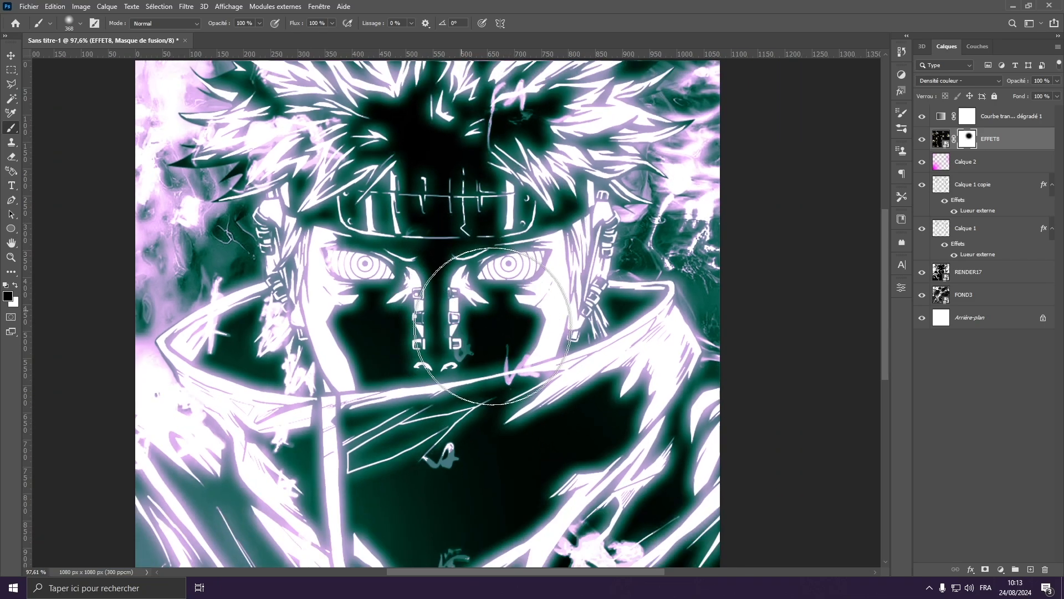
scroll(510, 320, "down", 2)
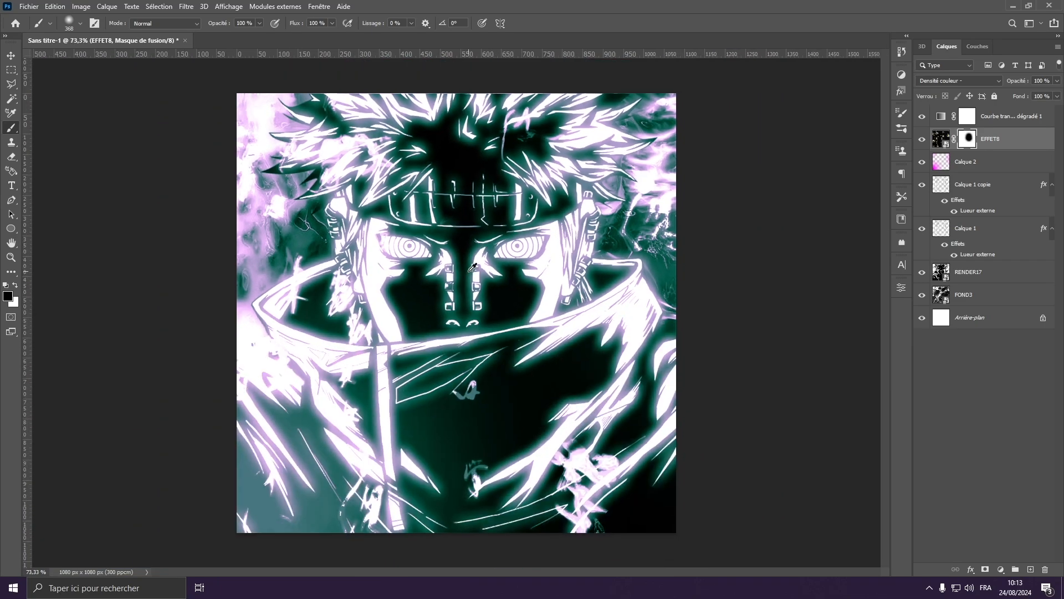
scroll(501, 321, "up", 5)
mouse_move(405, 212)
left_mouse_down()
mouse_move(360, 223)
mouse_move(388, 228)
left_mouse_up()
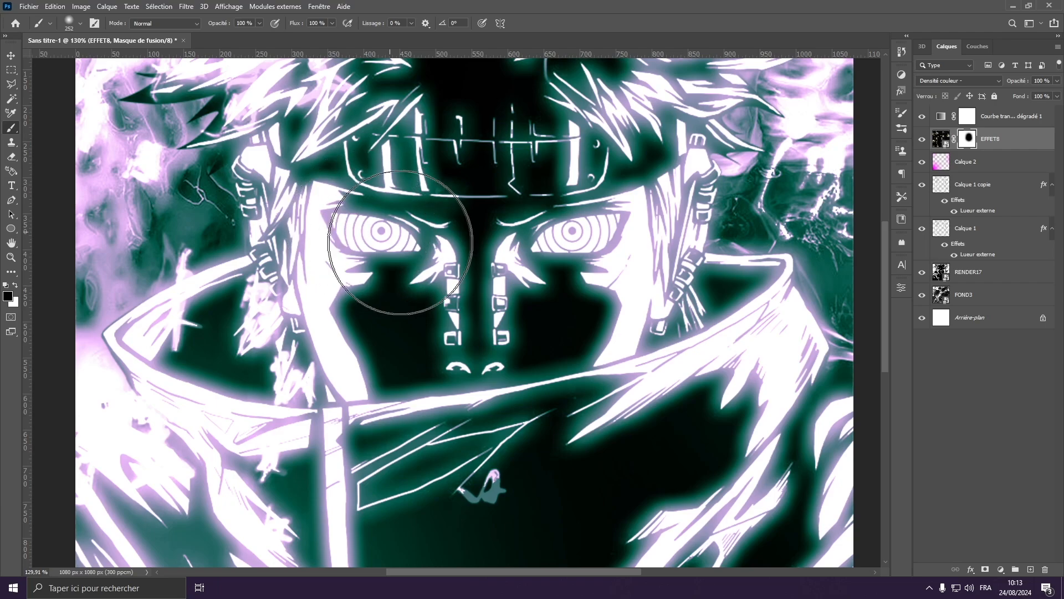
scroll(389, 229, "down", 5)
scroll(439, 232, "down", 1)
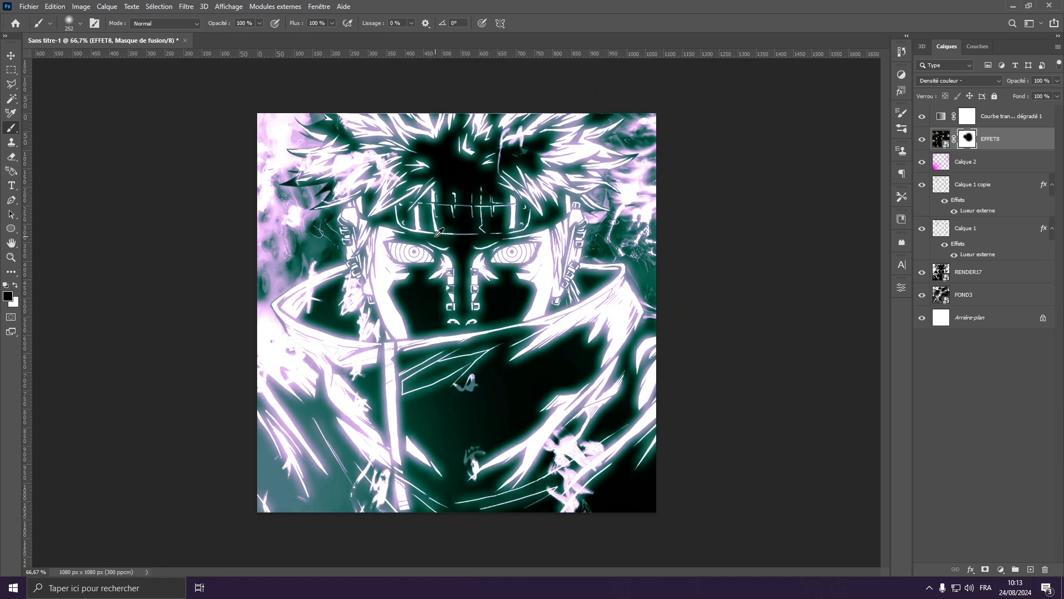
scroll(440, 231, "up", 1)
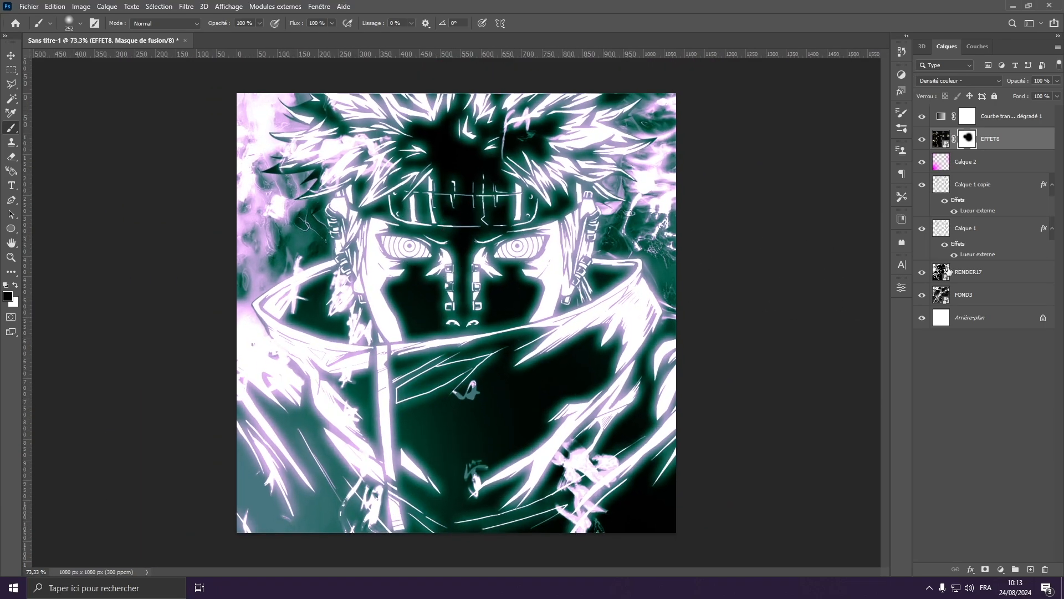
Place the EFFET9 image directly above the FOND3 layer, positioned so it covers the whole canvas.
left_click(993, 299)
left_click(28, 7)
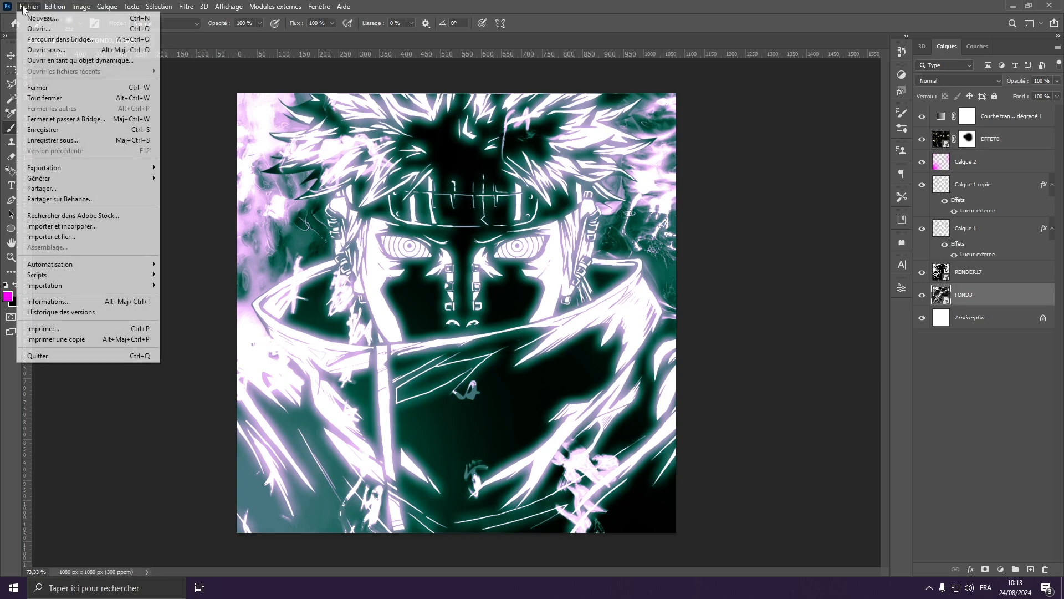
left_click(119, 237)
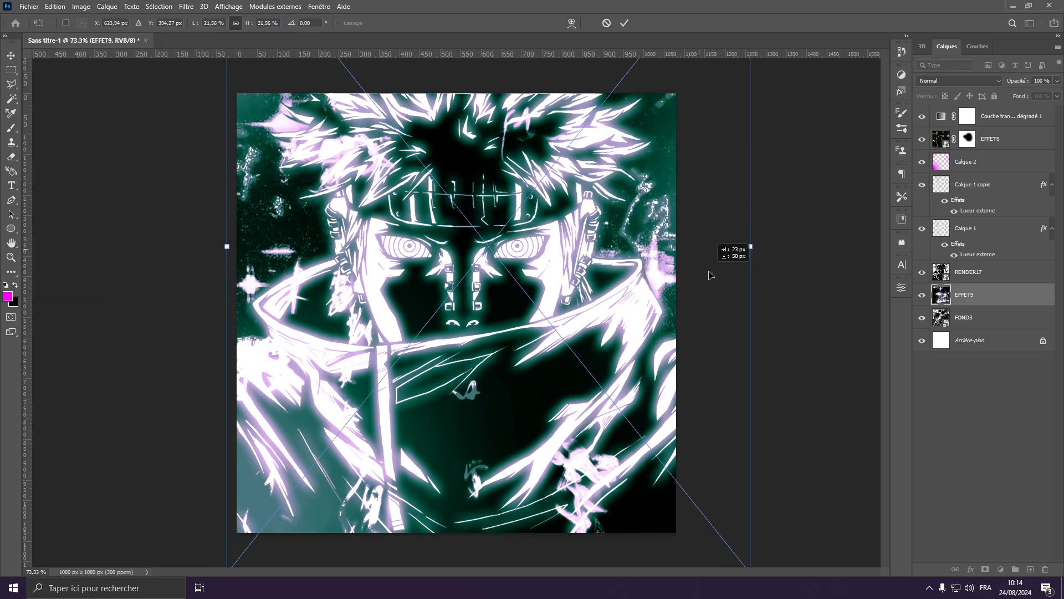
key("Return")
Set the blend mode of the EFFET9 layer to Soustraction.
left_click(959, 81)
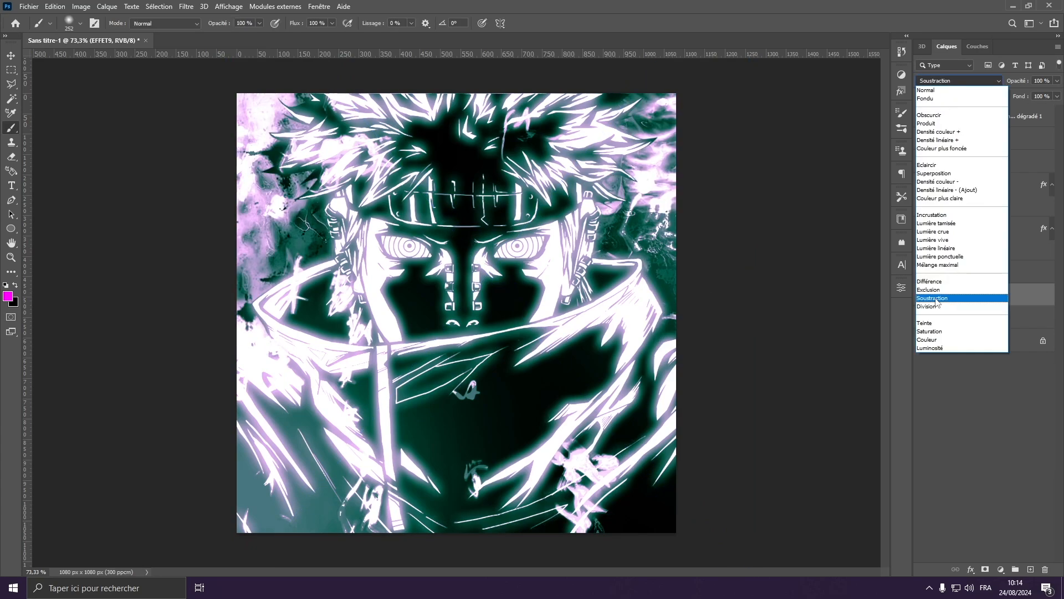
left_click(935, 298)
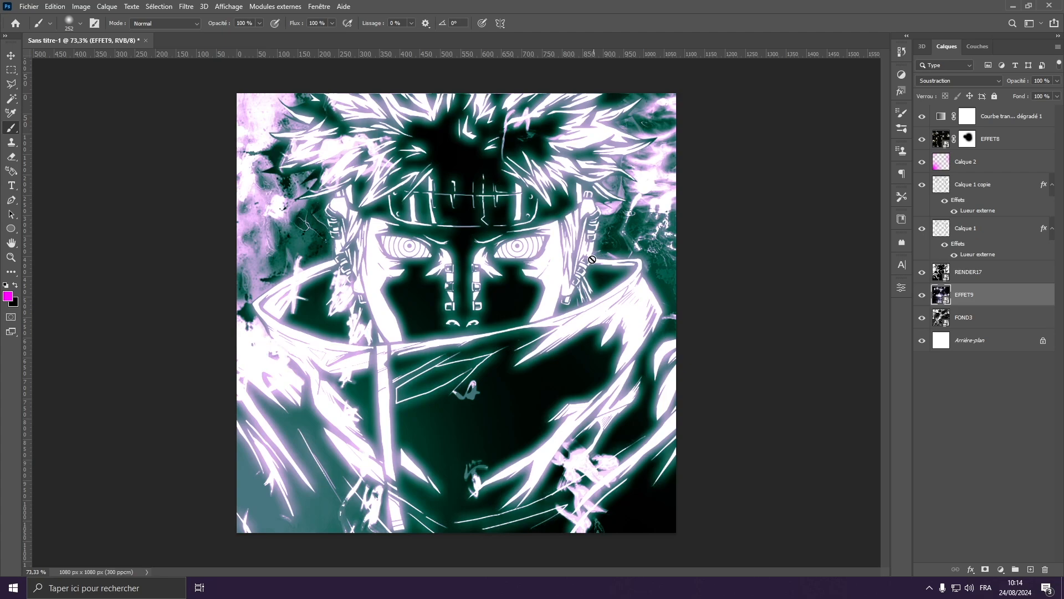
key("ctrl+minus")
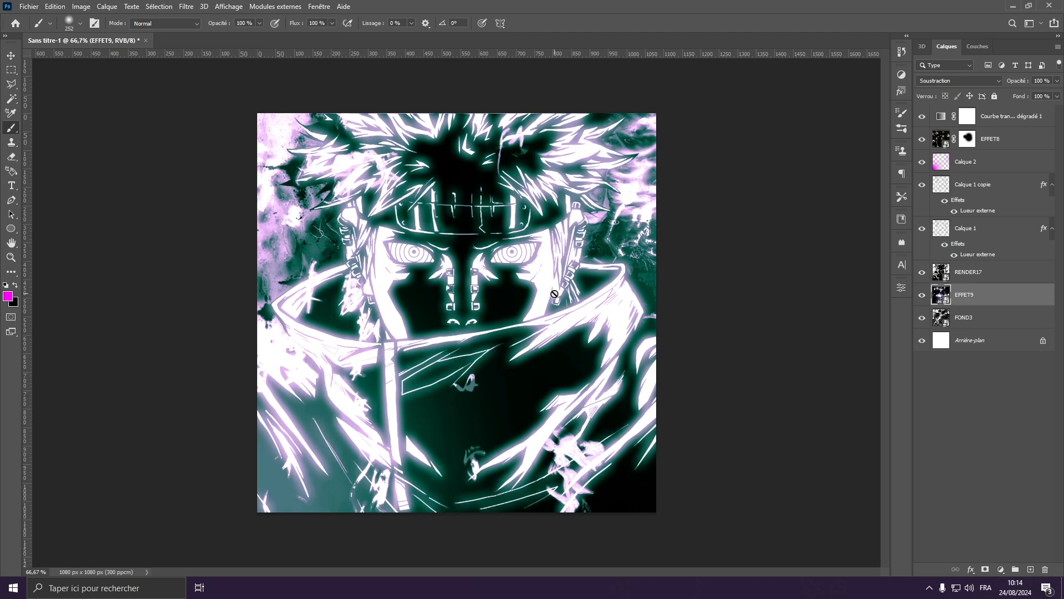
Add a Luminosité/Contraste adjustment layer above the gradient map and set Luminosité to -15.
left_click(1007, 121)
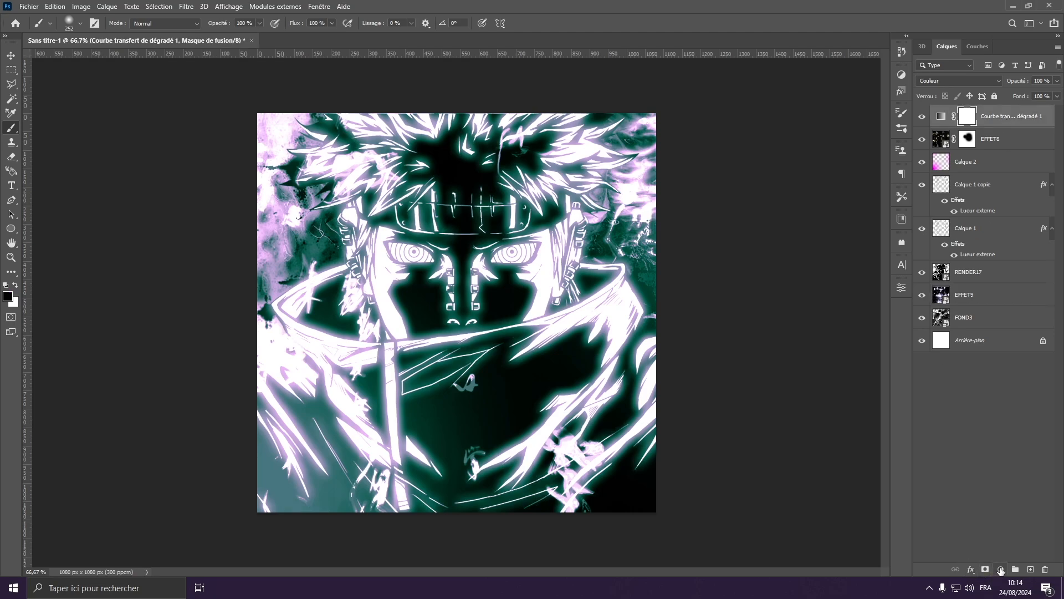
left_click(1000, 570)
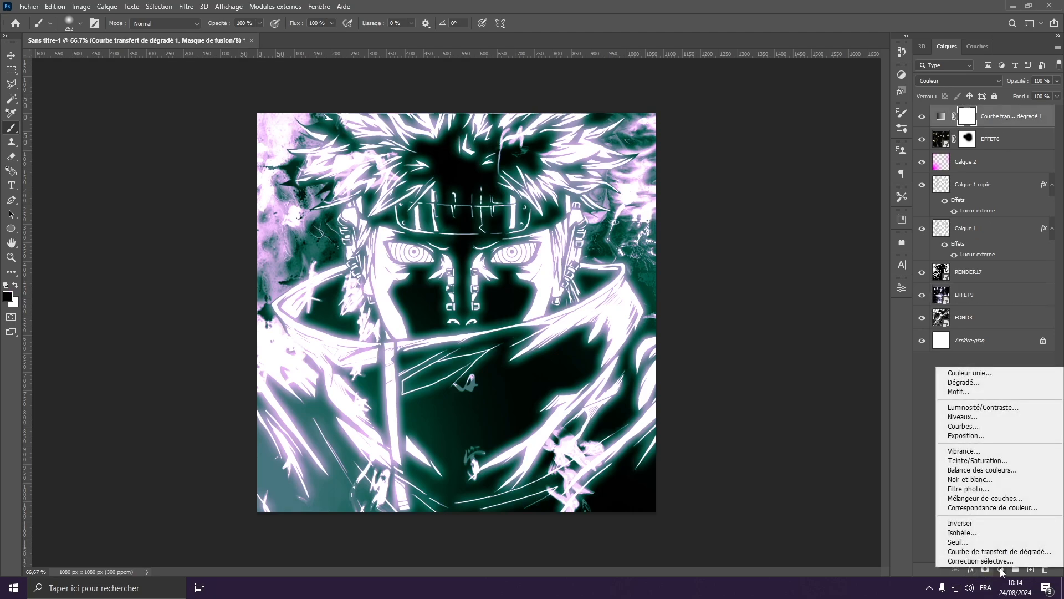
left_click(996, 410)
left_click_drag(773, 353, 796, 352)
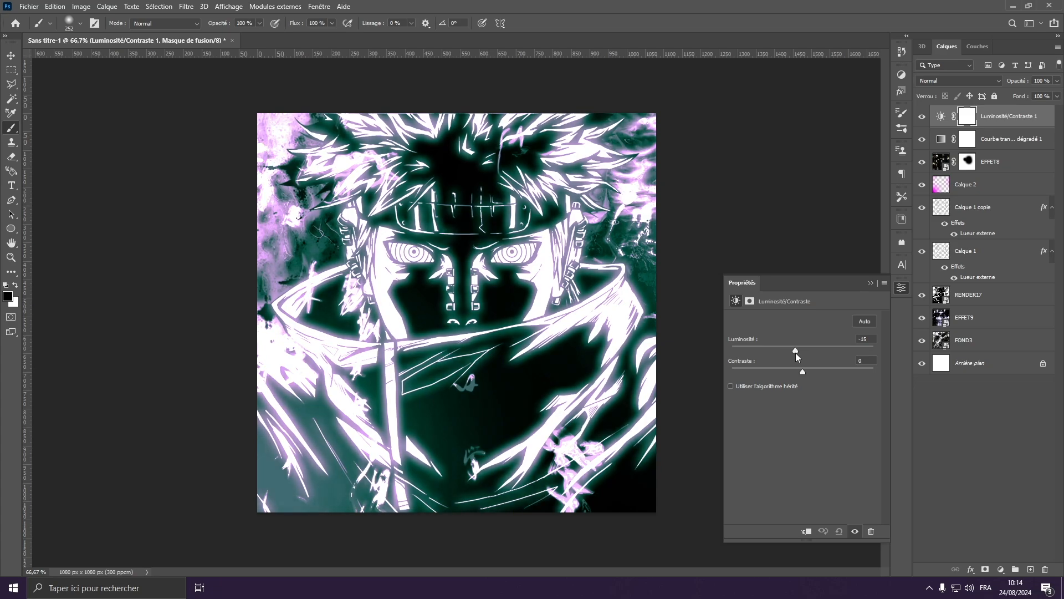
Add a Courbes adjustment layer on top, lifting the black point and adding a curve point at Entrée 48, Sortie 53.
left_click(1002, 569)
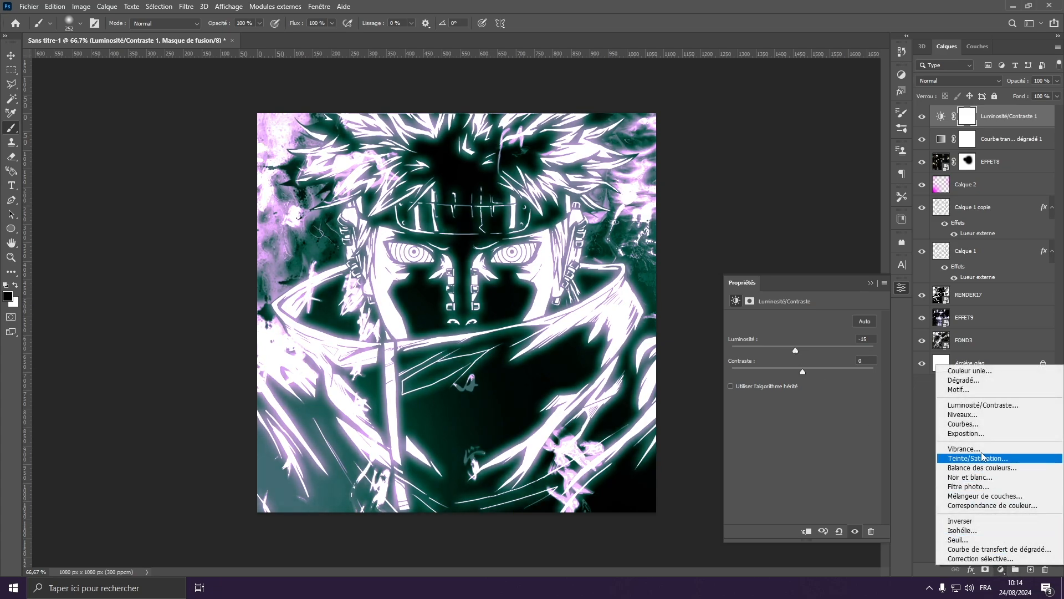
left_click(963, 423)
left_click_drag(764, 453, 782, 430)
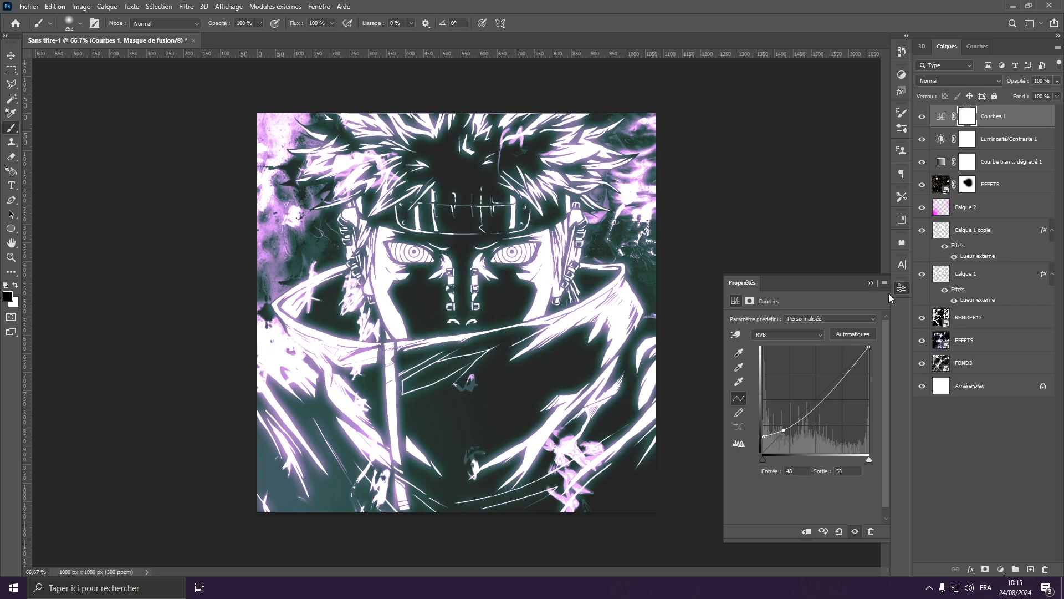
left_click(871, 283)
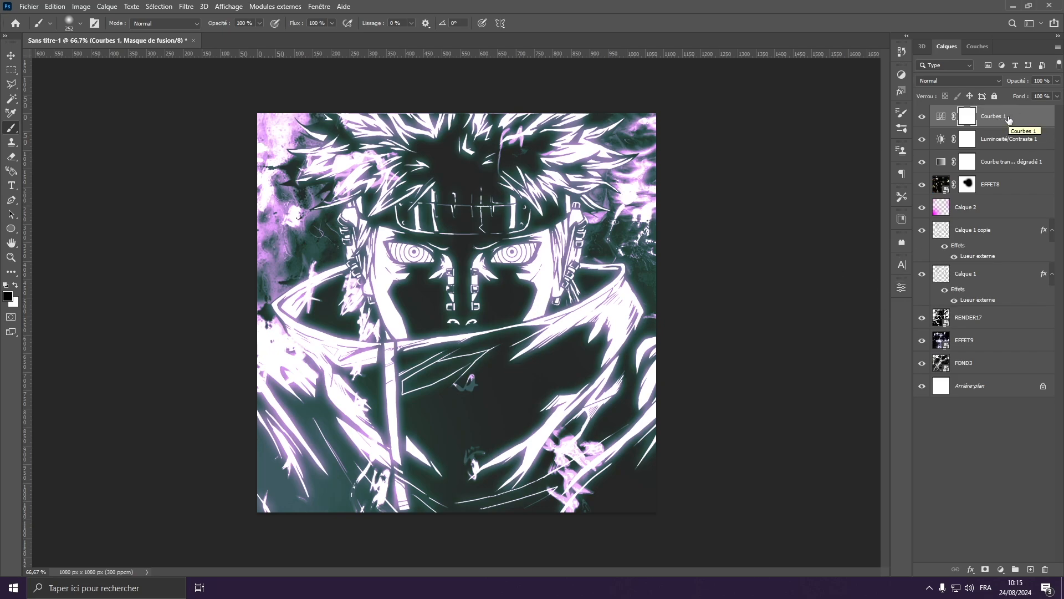
Stamp all visible layers into a new top layer and set its blend mode to Lumière vive.
key("ctrl+shift+alt+e")
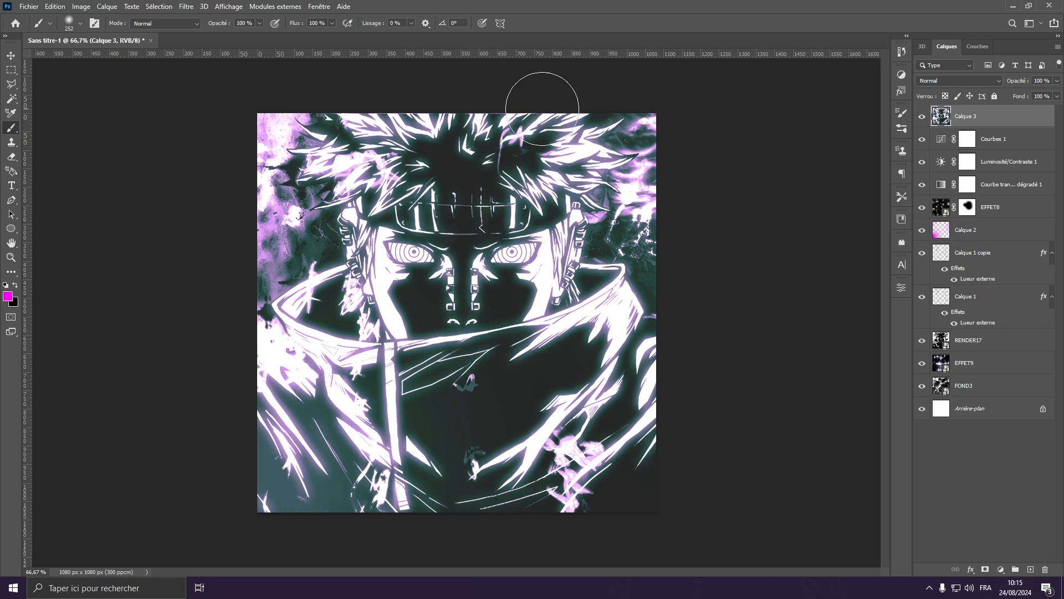
left_click(940, 83)
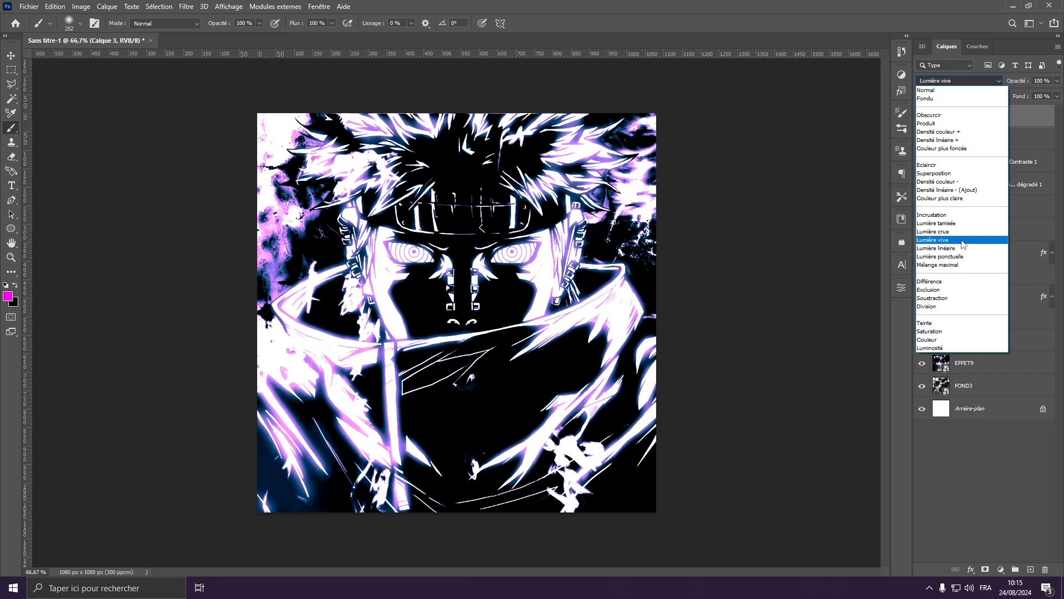
left_click(962, 240)
Apply a Flou gaussien with a radius of 3.7 pixels to Calque 3.
left_click(186, 6)
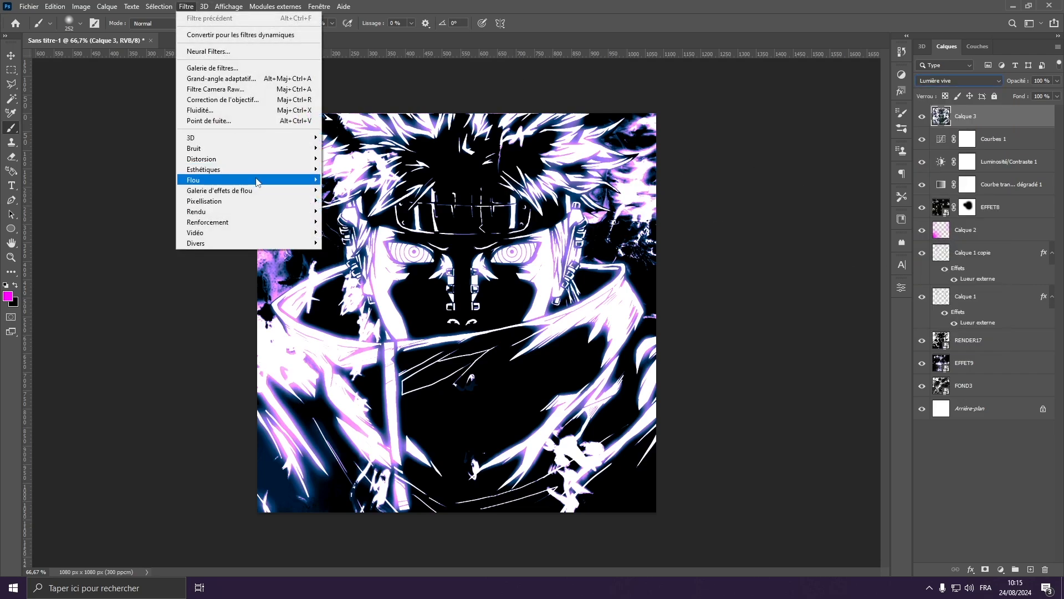
mouse_move(258, 180)
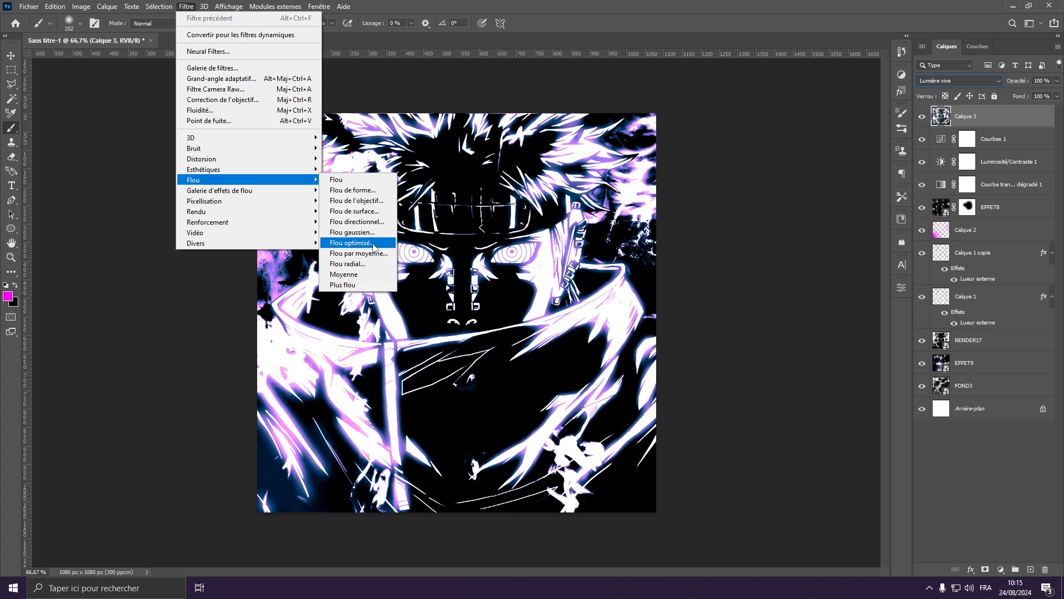
left_click(351, 232)
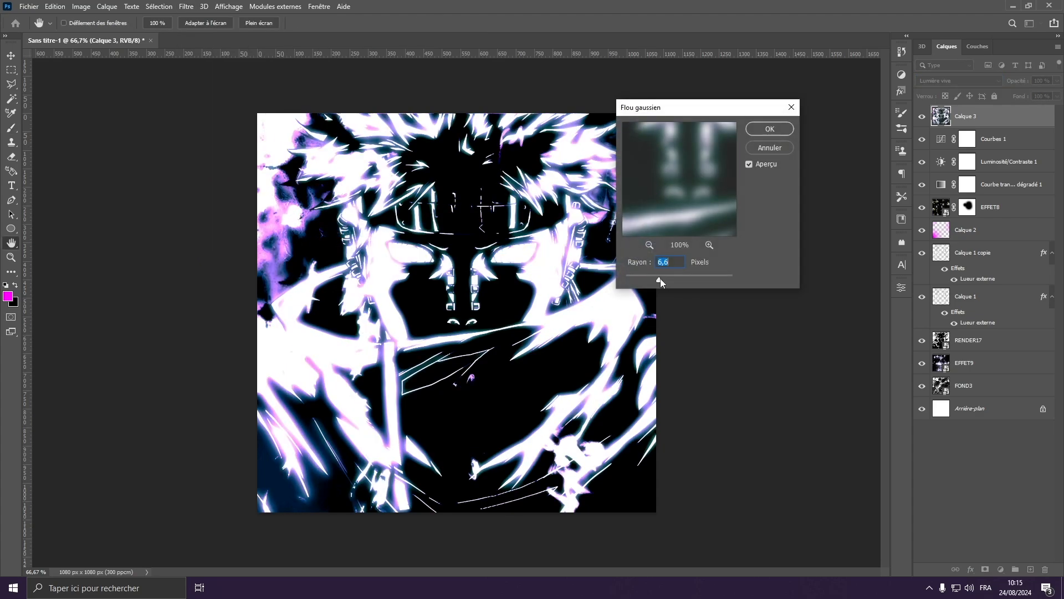
left_click_drag(661, 279, 648, 282)
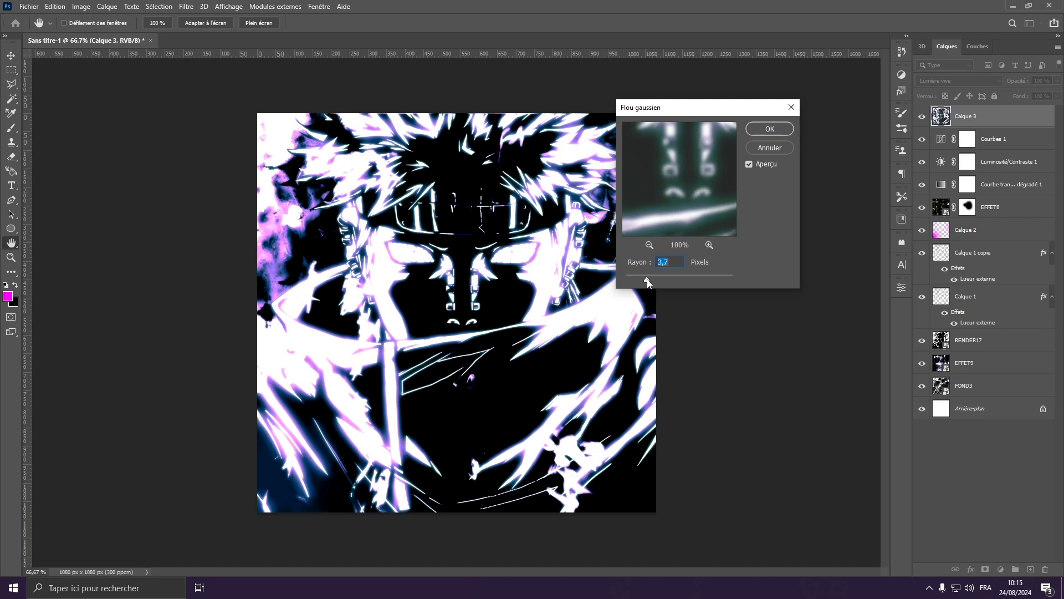
left_click(770, 128)
Change the blend mode of Calque 3 to Lumière crue and compare the image with the layer hidden and shown.
left_click(958, 80)
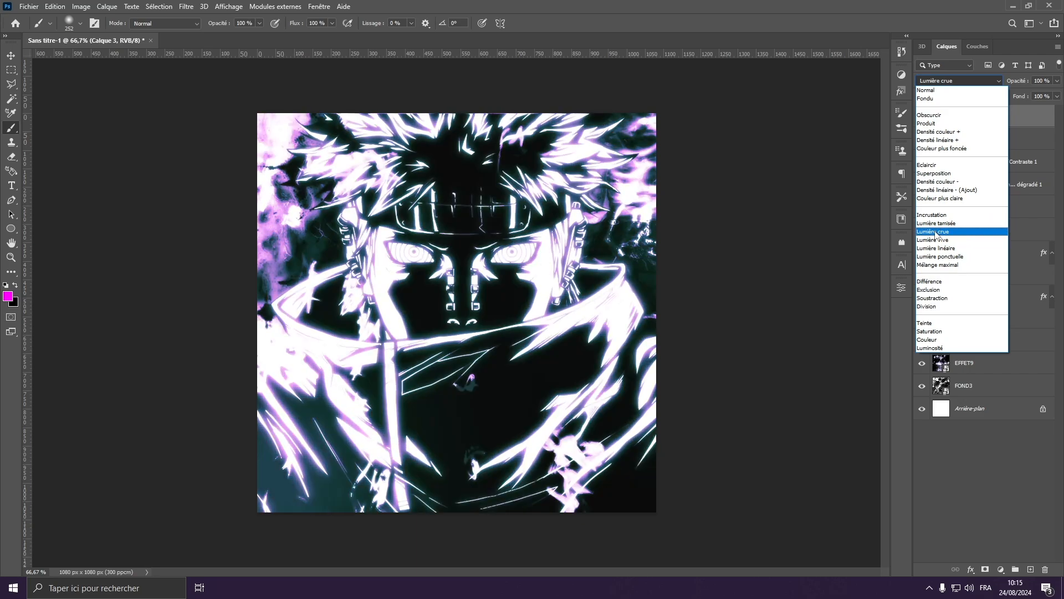
left_click(935, 232)
left_click(921, 118)
left_click(922, 117)
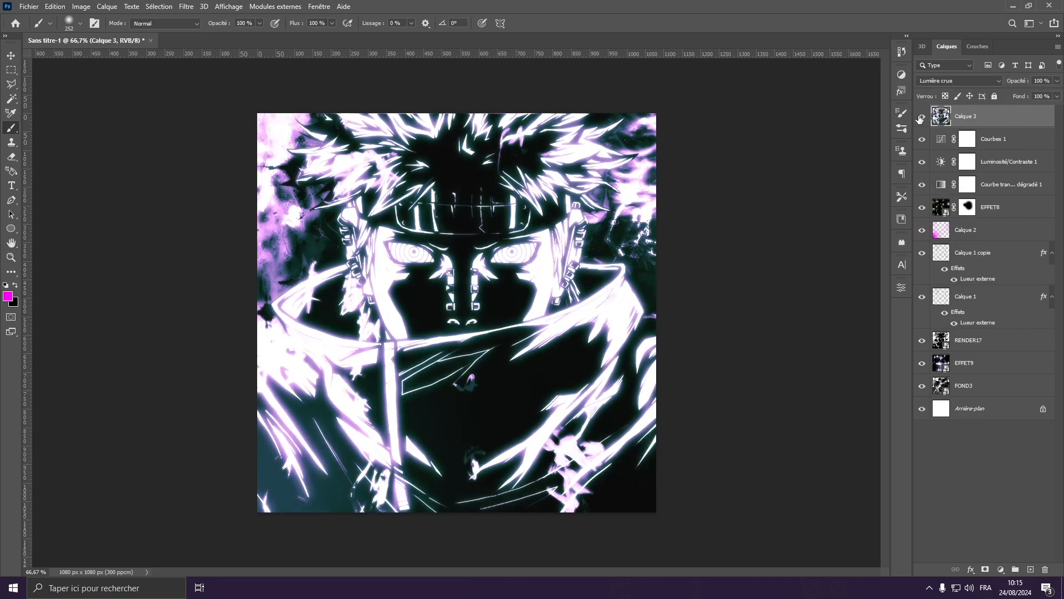
Reduce the opacity of Calque 3 to 67 %.
left_click(12, 55)
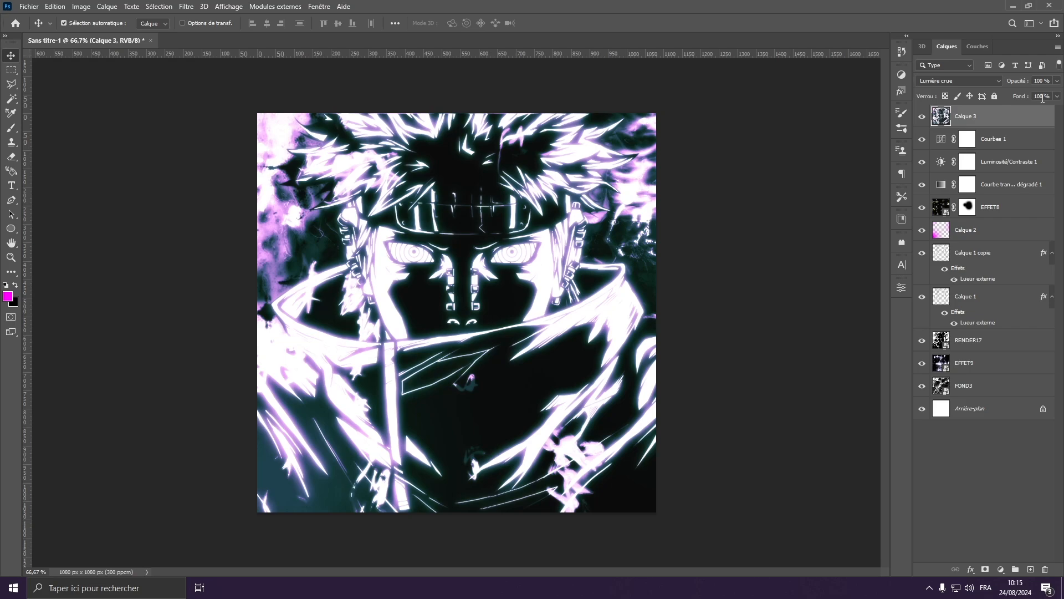
left_click(1057, 82)
left_click_drag(1028, 94, 1038, 93)
left_click(1010, 118)
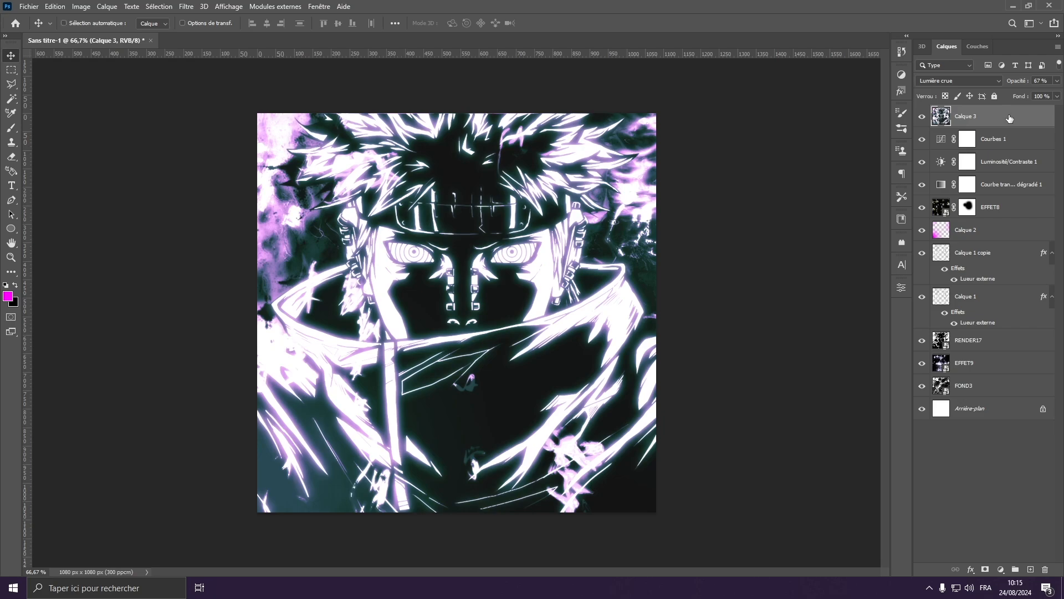
Stamp all visible layers into another new top layer and open it in the Camera Raw filter.
key("ctrl+shift+alt+e")
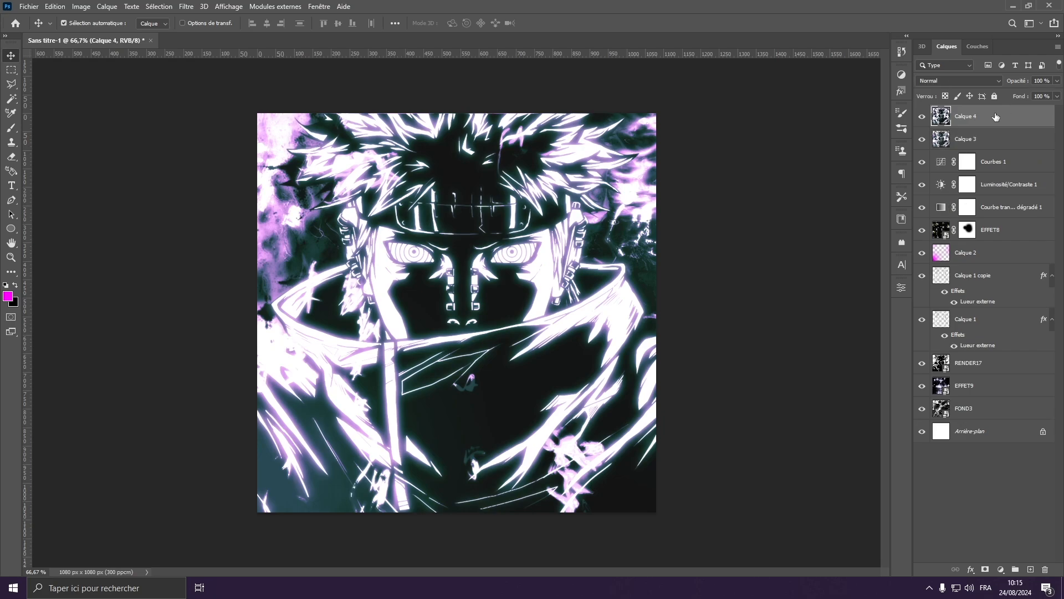
left_click(186, 7)
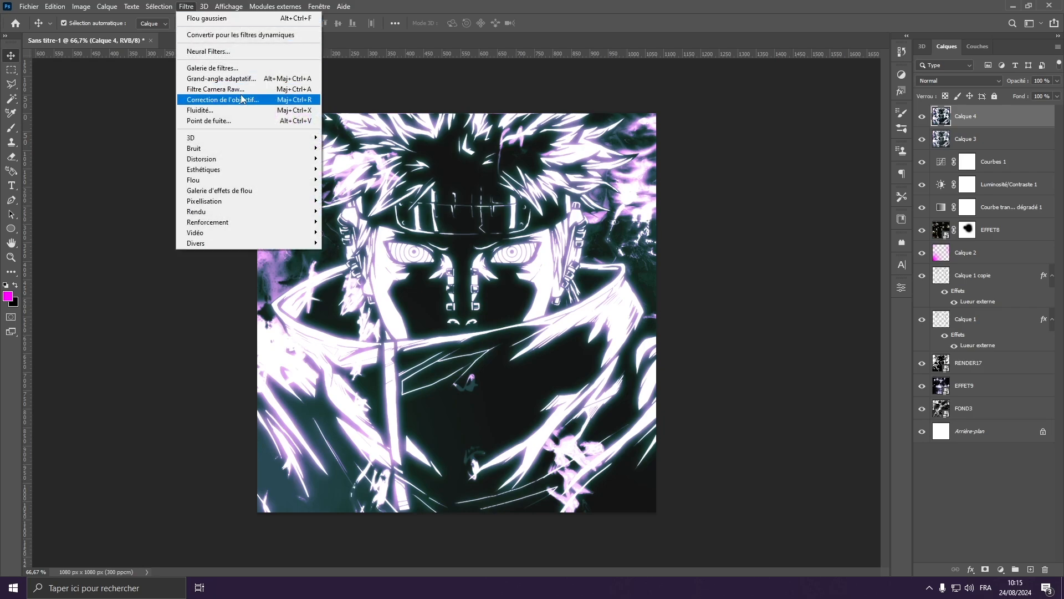
left_click(222, 95)
Set Exposition +0.15, Contraste +7, Tons clairs -32, Tons foncés +6, Blancs +15, Noirs +3, Textures +39 and Clarté +35 in Camera Raw.
left_click_drag(882, 220, 887, 277)
mouse_move(884, 292)
left_mouse_down()
mouse_move(912, 292)
mouse_move(864, 292)
mouse_move(905, 310)
mouse_move(886, 309)
left_mouse_up()
left_click_drag(883, 326, 906, 394)
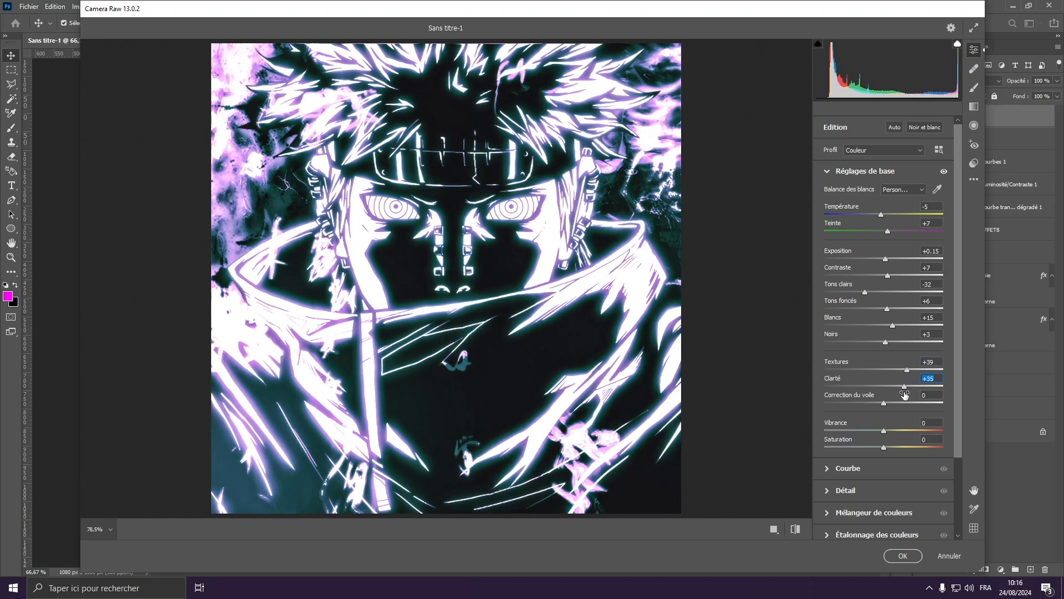
Raise the Détail sharpening (Netteté) to about 70 and apply the Camera Raw filter to Calque 4.
left_click(861, 490)
left_click_drag(857, 243, 881, 244)
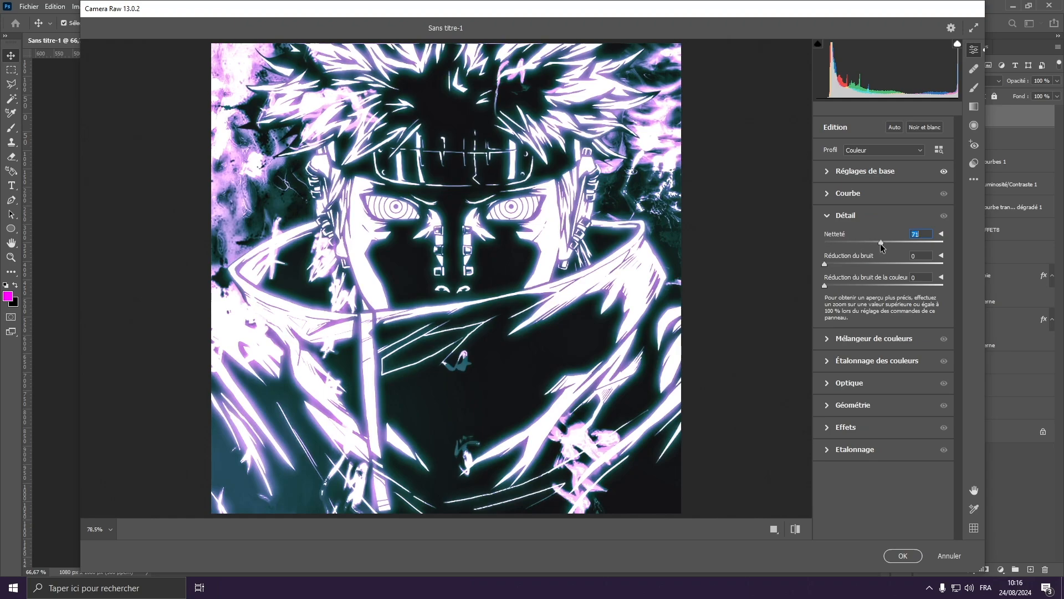
left_click(903, 555)
scroll(586, 363, "down", 1)
scroll(586, 363, "up", 1)
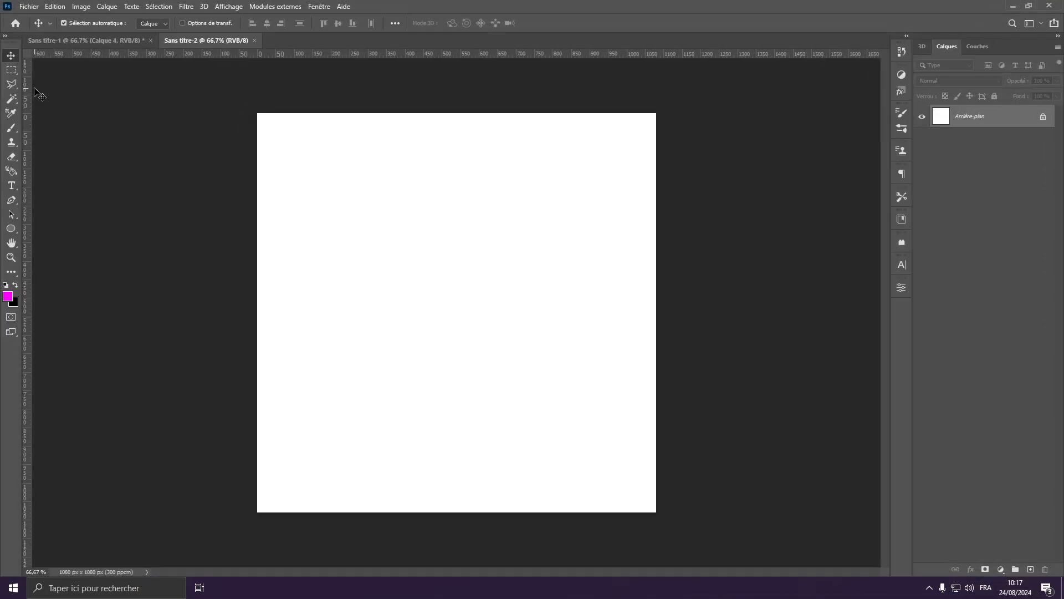
Place the PLANCHE9 image as an embedded layer in Sans titre-2, scaled to 16.40 % so the falling figure fills the canvas.
left_click(26, 9)
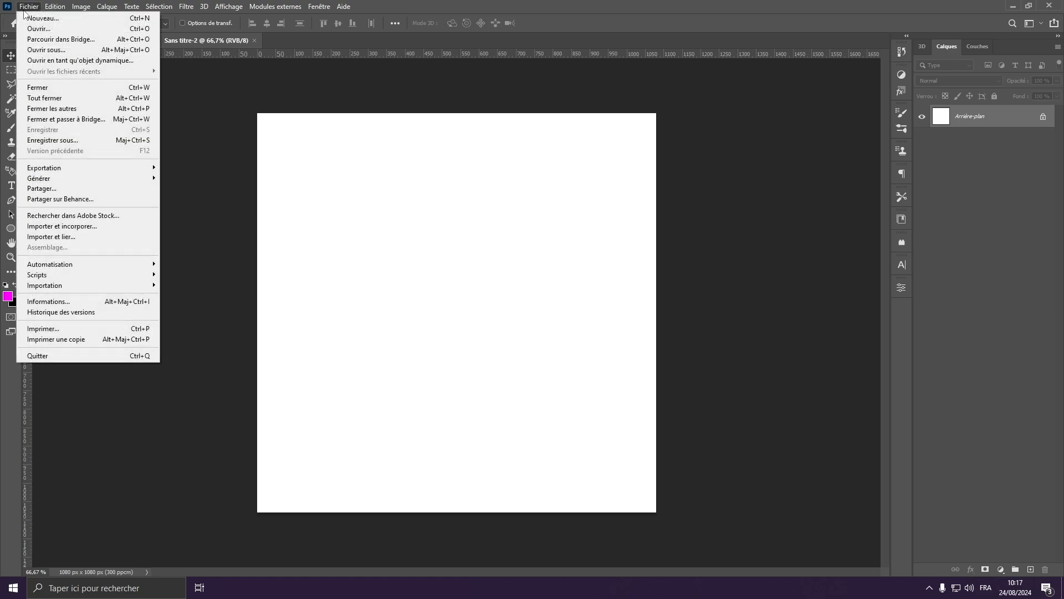
left_click(120, 226)
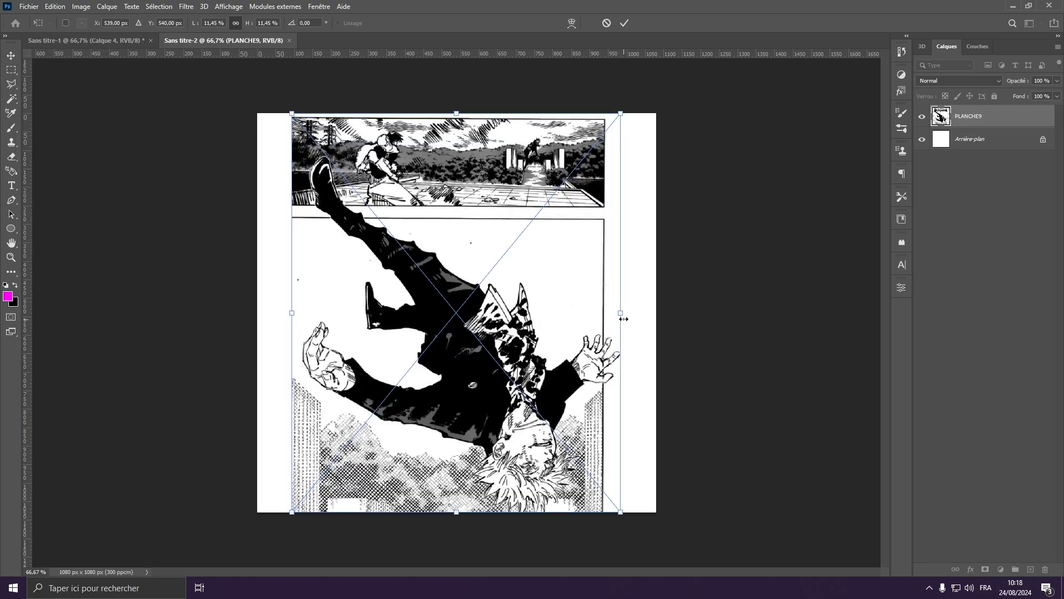
left_click_drag(623, 319, 730, 312)
left_click_drag(675, 391, 617, 336)
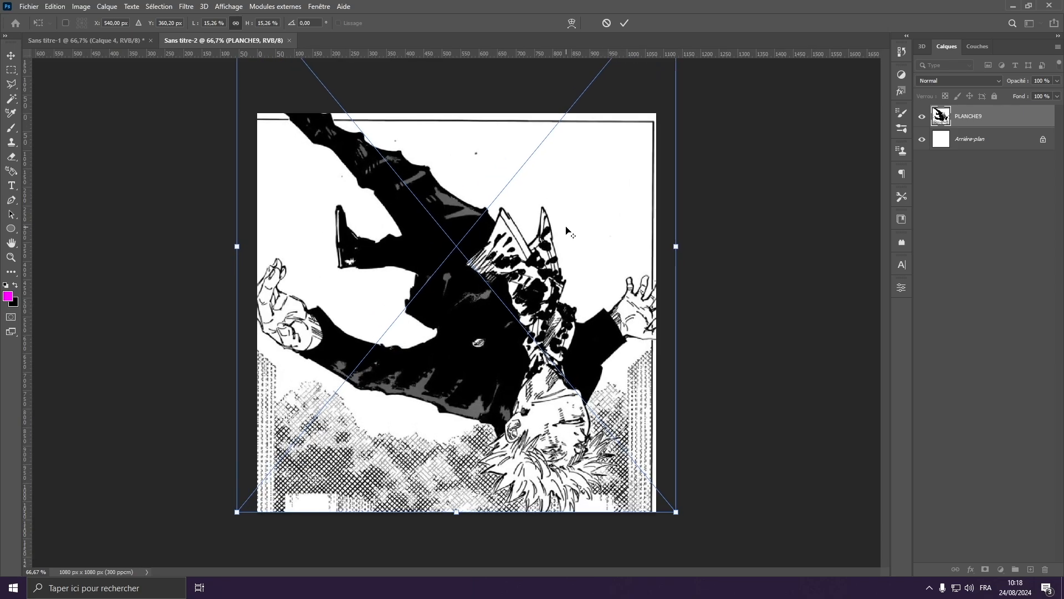
left_click_drag(674, 247, 656, 264)
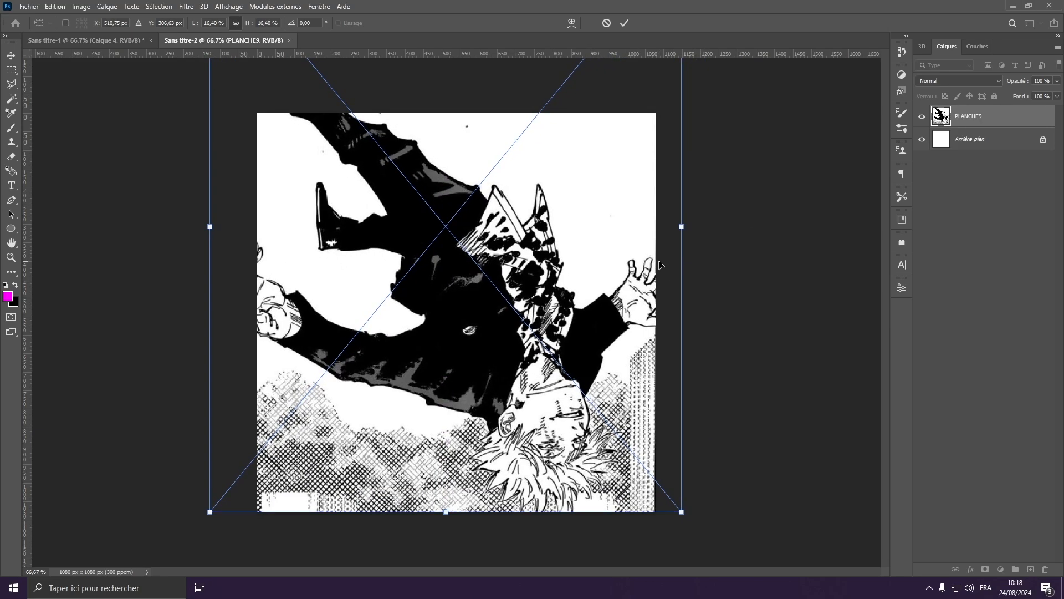
key("Return")
key("ctrl+minus")
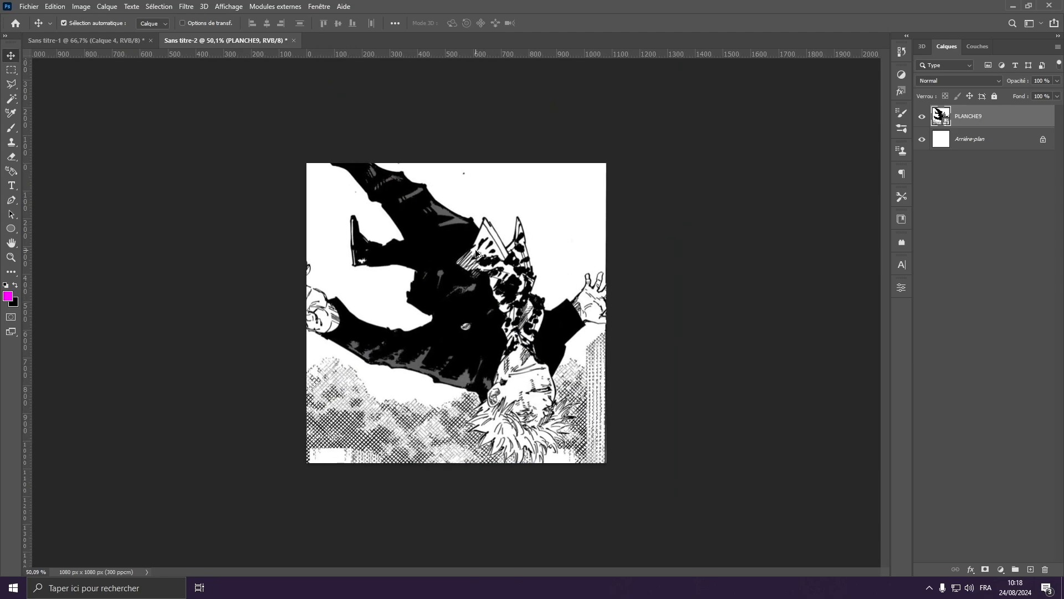
key("ctrl+plus")
Select the white areas of PLANCHE9 with the Magic Wand at tolerance 75 and copy them to a new layer.
left_click(13, 103)
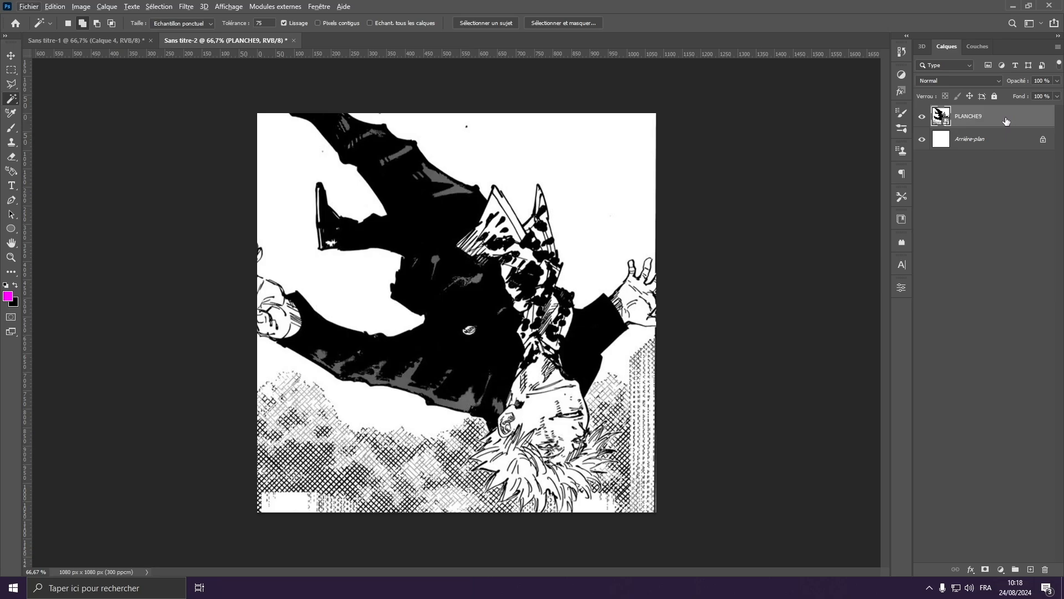
scroll(597, 370, "up", 2)
left_click(336, 296)
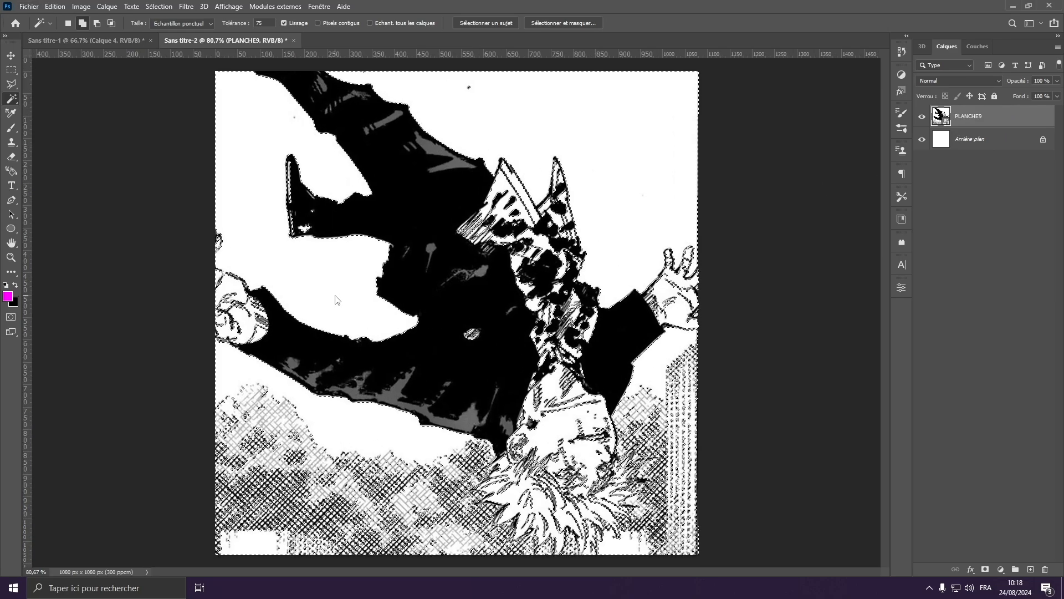
scroll(391, 272, "down", 2)
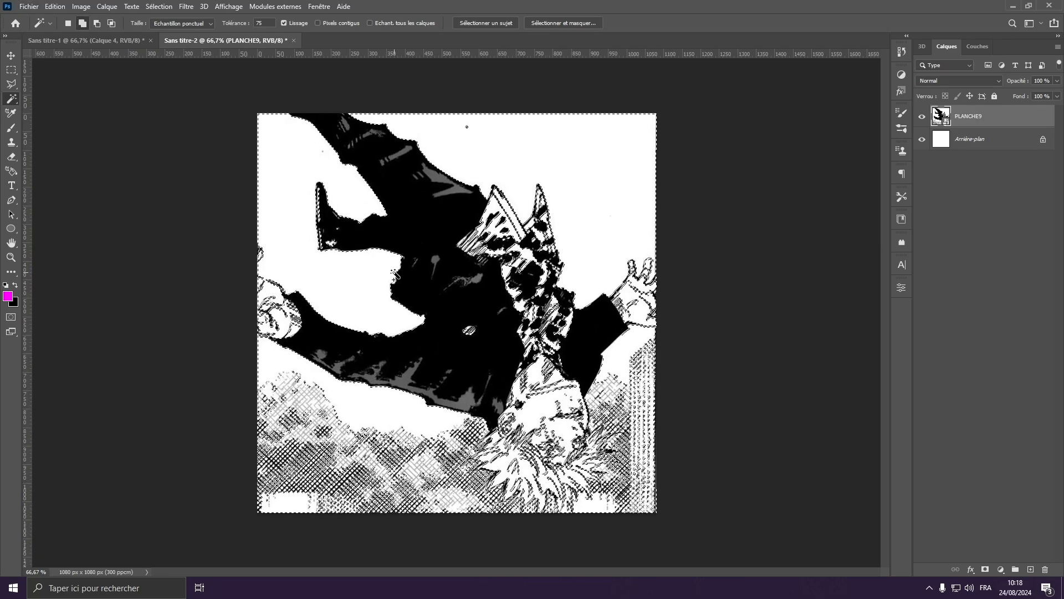
key("ctrl+j")
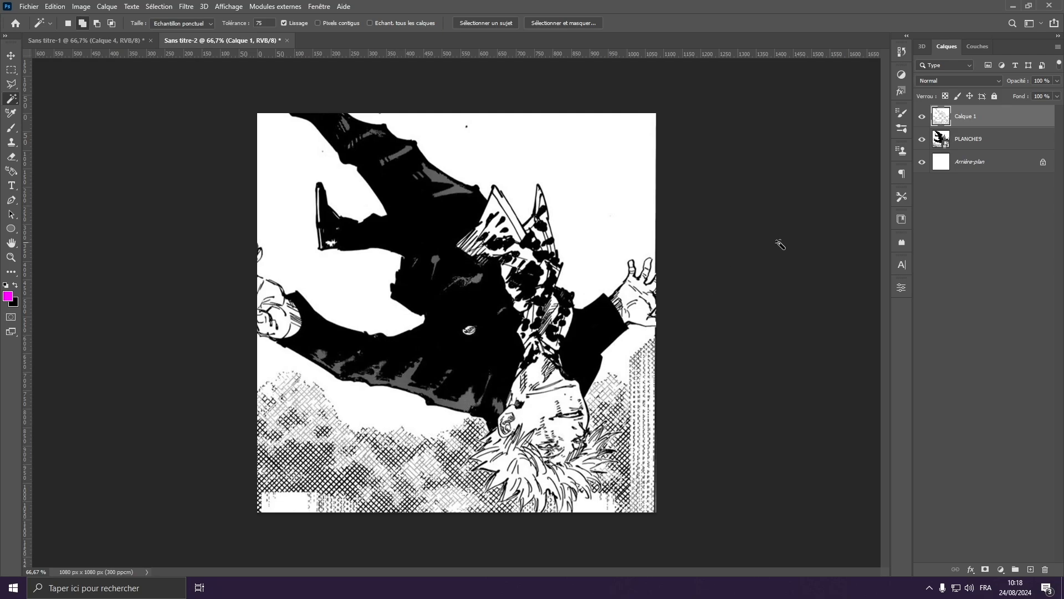
Add an orange Lueur externe to Calque 1 with 100 % opacity and a size of 38 px.
left_click(634, 383)
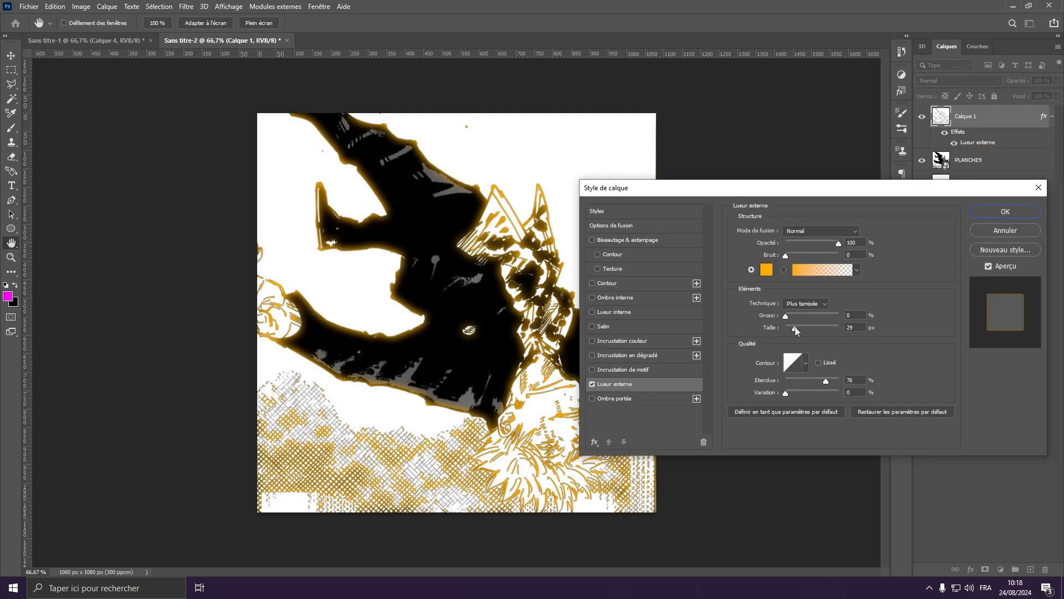
left_click_drag(796, 330, 797, 329)
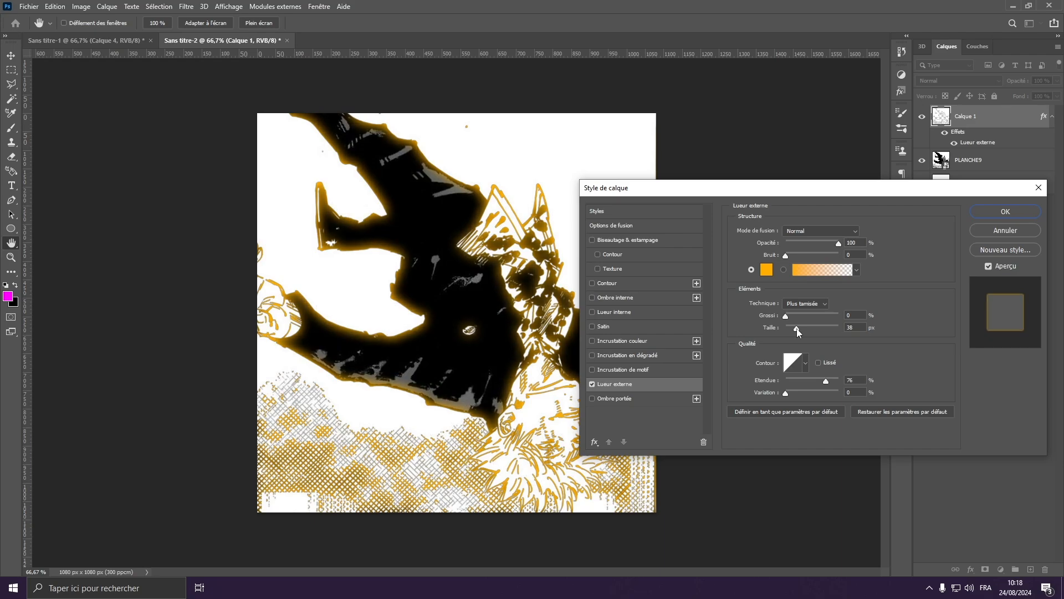
left_click(979, 217)
Duplicate the glowing Calque 1, then set the copy to Densité linéaire - (Ajout) at 74 % opacity.
key("ctrl+j")
key("w")
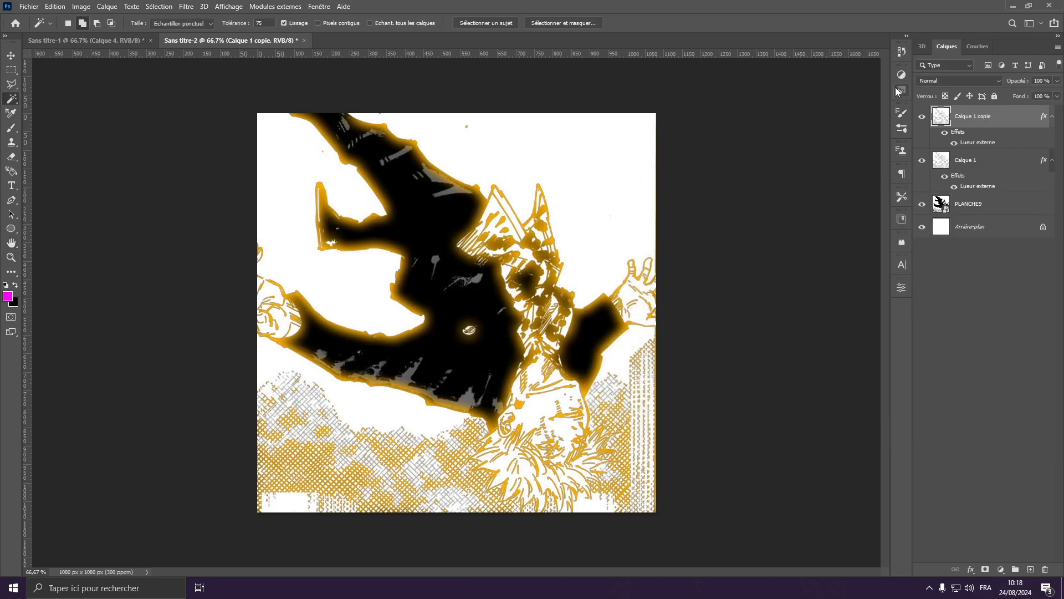
left_click(959, 80)
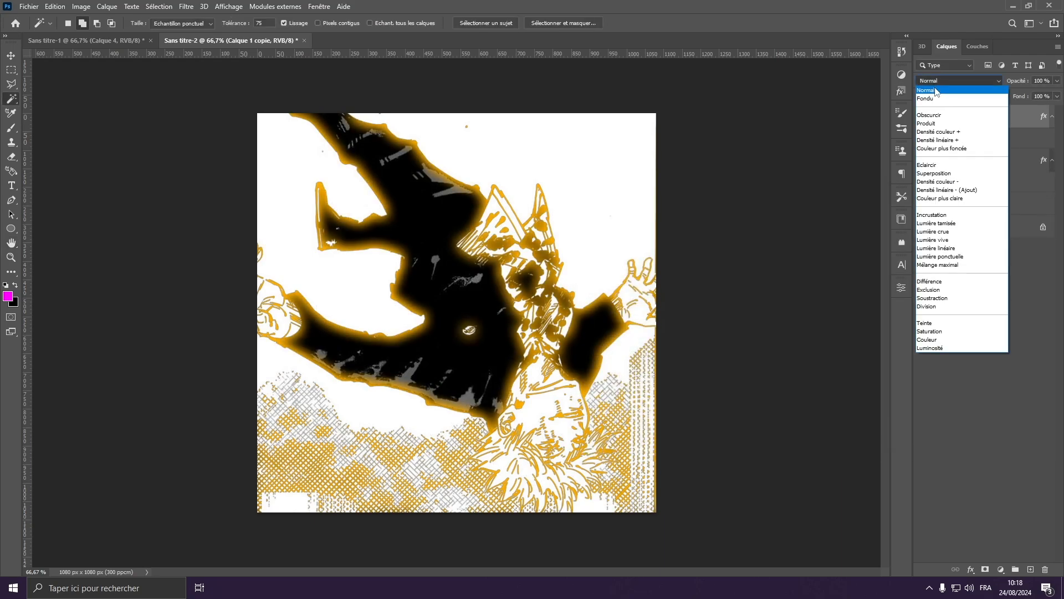
left_click(953, 193)
left_click(1057, 96)
mouse_move(1042, 109)
left_mouse_down()
mouse_move(1027, 110)
mouse_move(1038, 97)
left_mouse_up()
left_click(1057, 80)
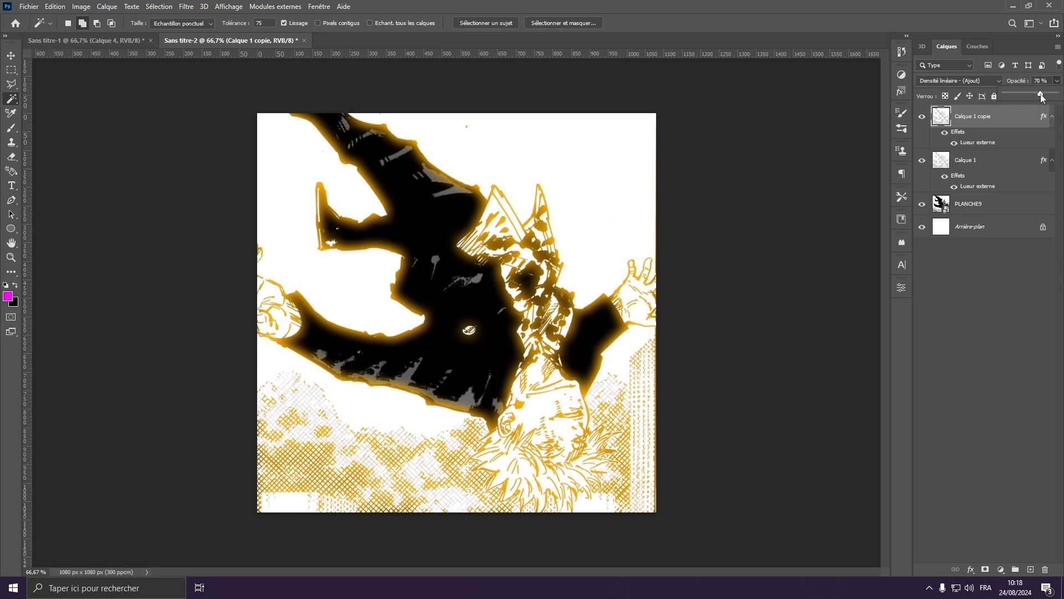
left_click_drag(1040, 94, 1043, 96)
Paint large soft magenta spots over the image's upper right and left on a new layer blended as Densité linéaire - (Ajout).
left_click(12, 127)
left_click_drag(342, 256, 449, 258)
scroll(444, 265, "down", 3)
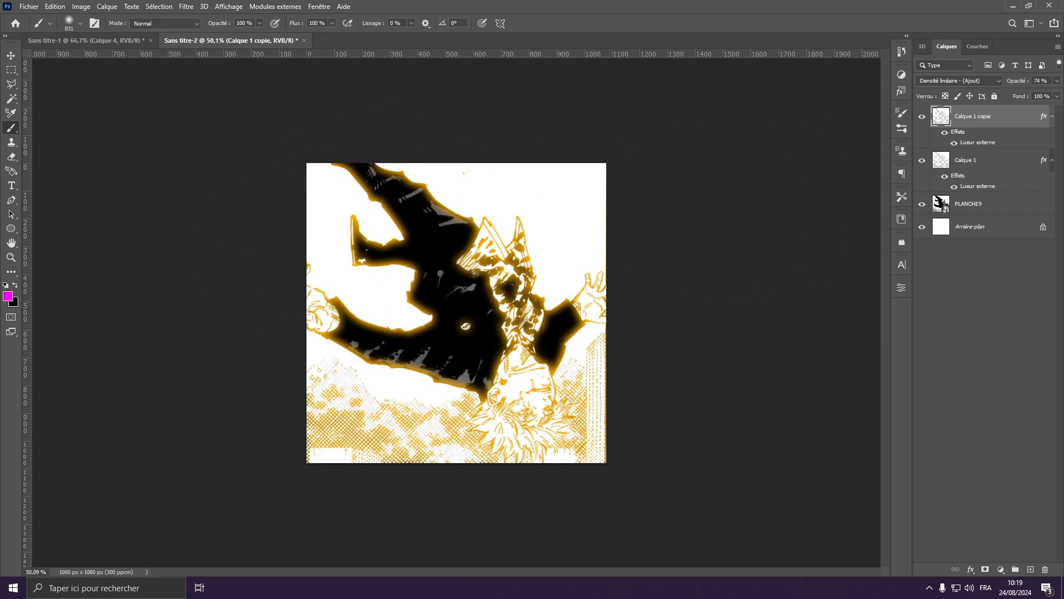
left_click(1031, 569)
mouse_move(622, 167)
left_mouse_down()
mouse_move(571, 178)
mouse_move(546, 229)
left_mouse_up()
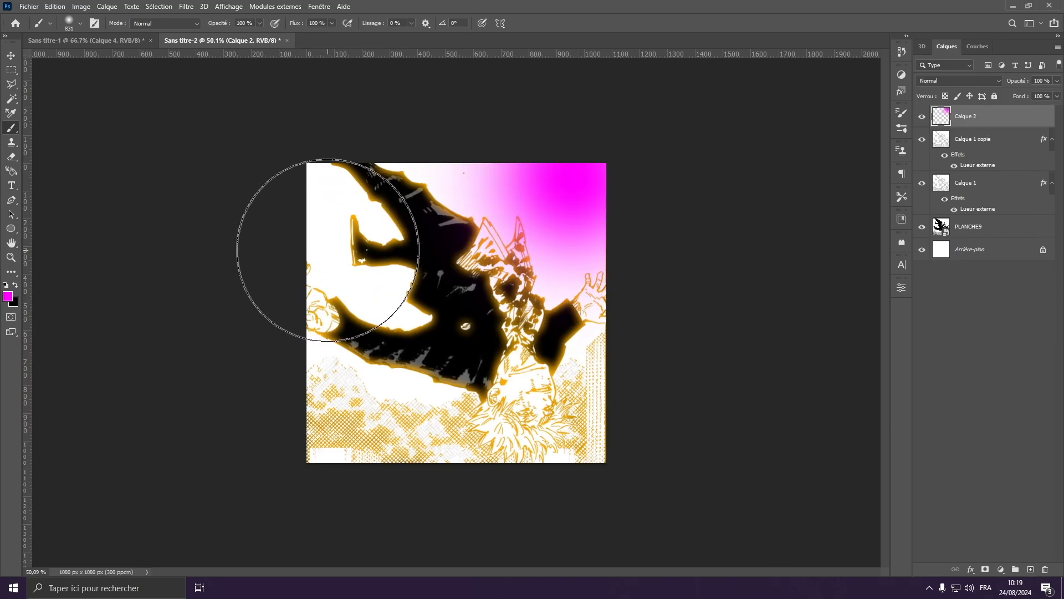
left_click(327, 250)
scroll(474, 318, "up", 2)
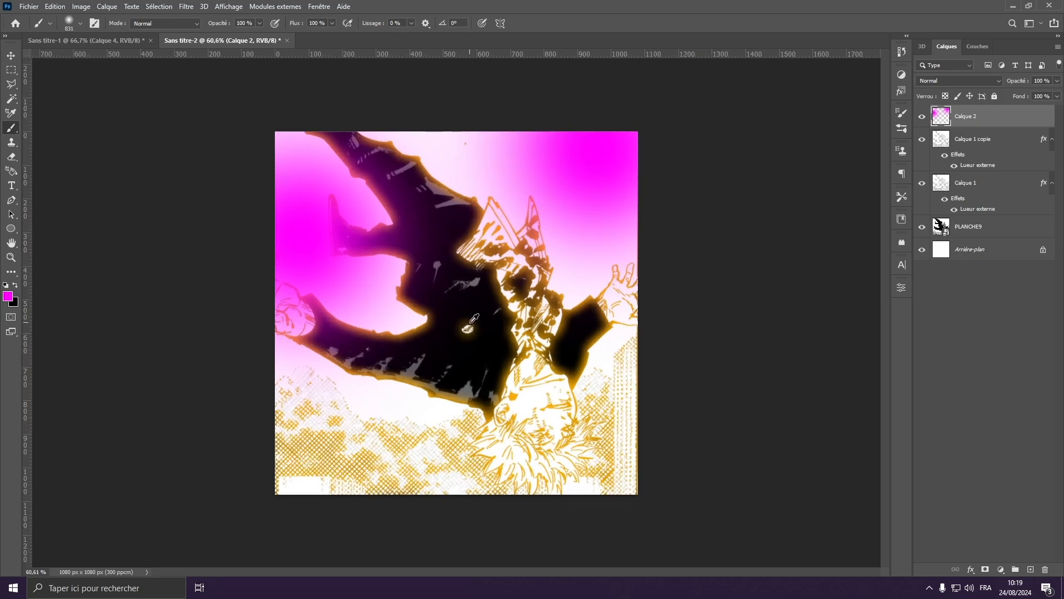
left_click(930, 83)
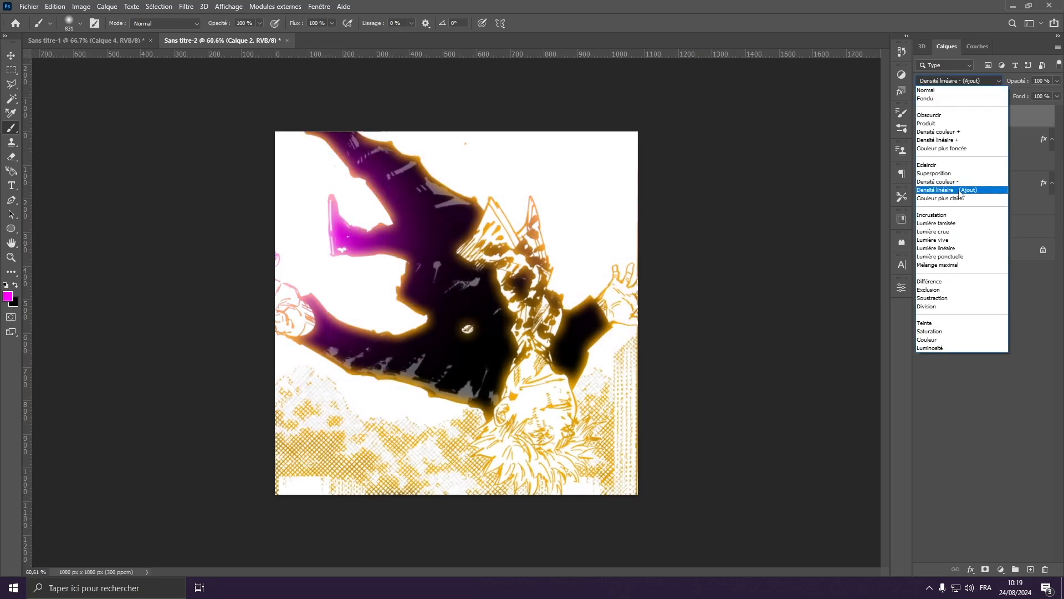
left_click(961, 190)
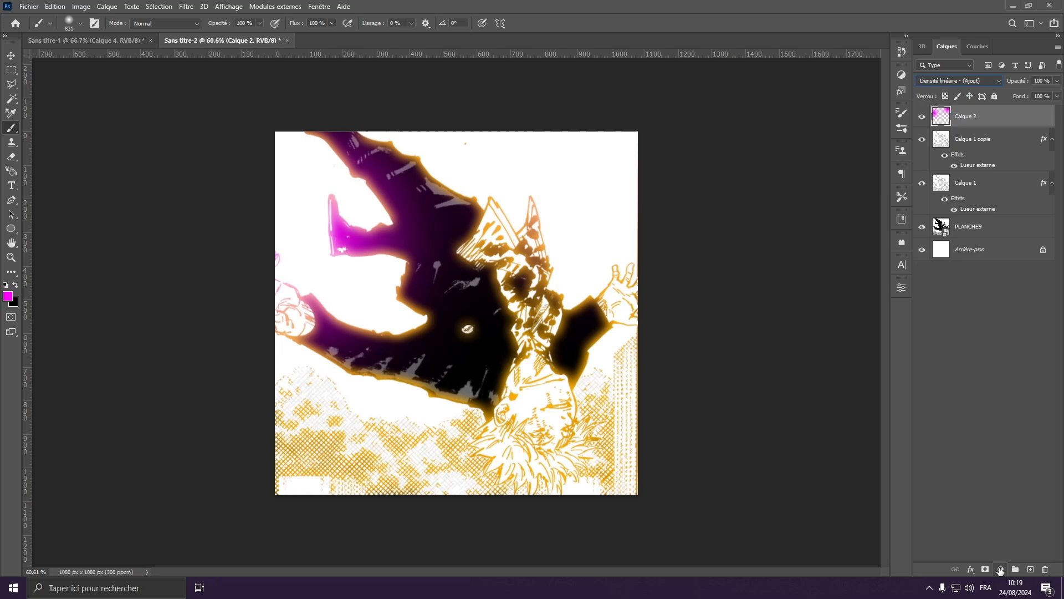
Add a Courbe de transfert de dégradé adjustment in Couleur blend mode and open its gradient for editing.
left_click(1001, 569)
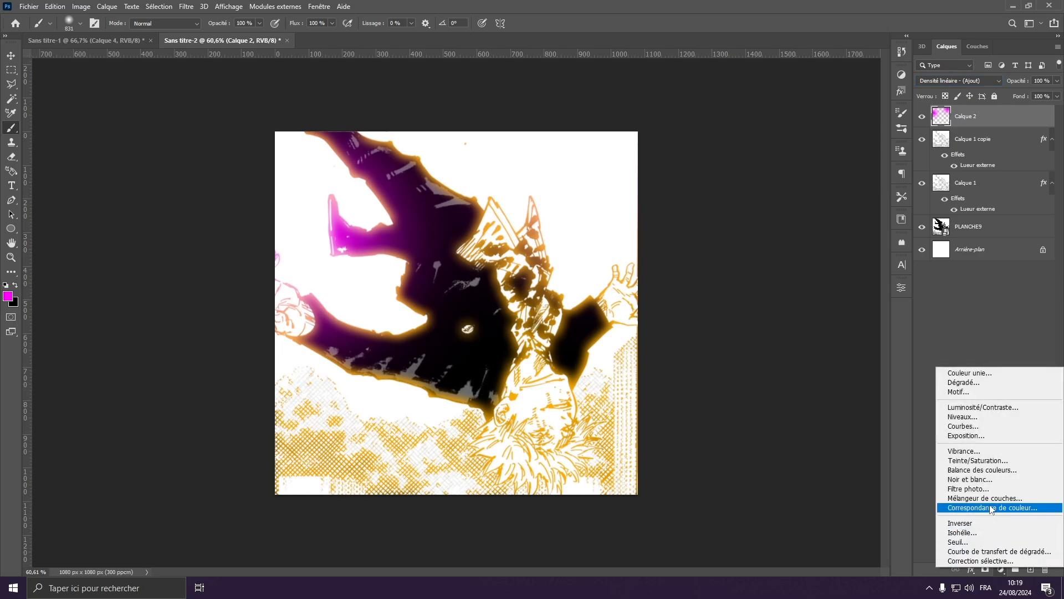
left_click(992, 551)
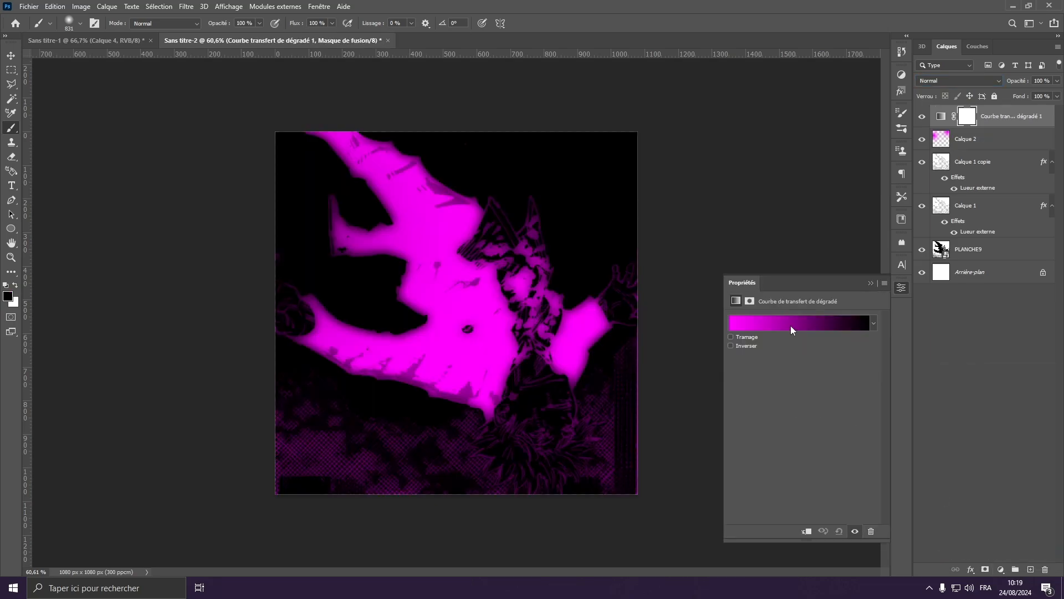
left_click(963, 79)
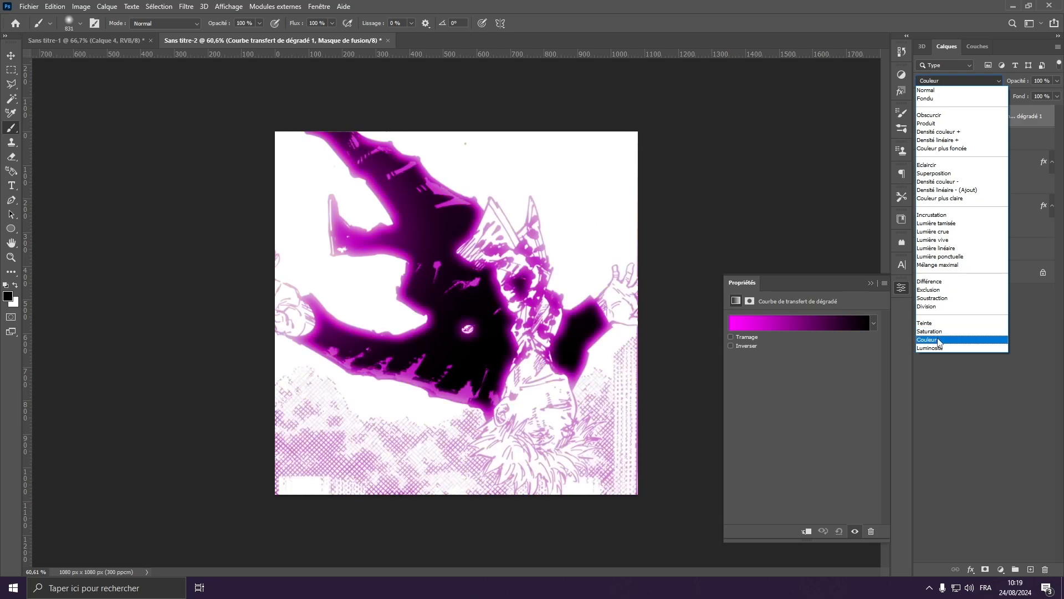
left_click(942, 338)
left_click(768, 327)
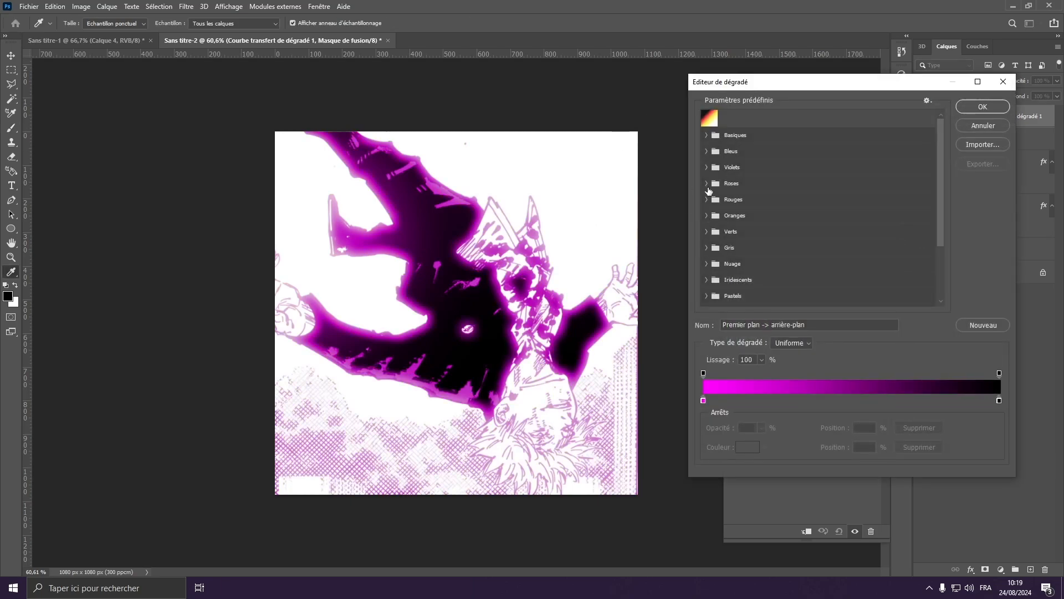
Try the custom black-red-yellow gradient and several Rouges presets, up to Rouge_07, on the gradient map.
left_click(709, 119)
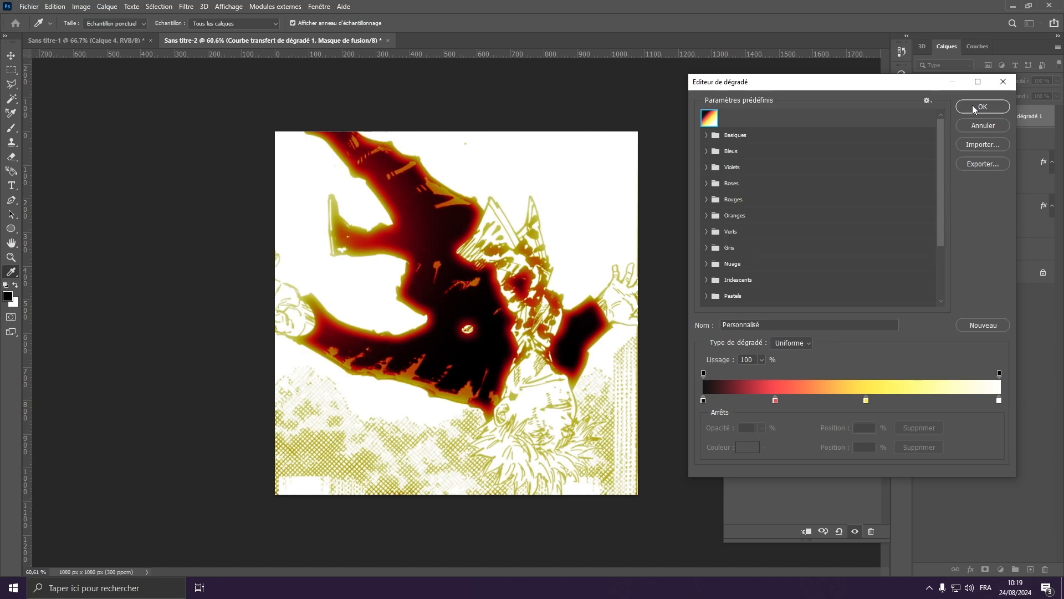
left_click(707, 200)
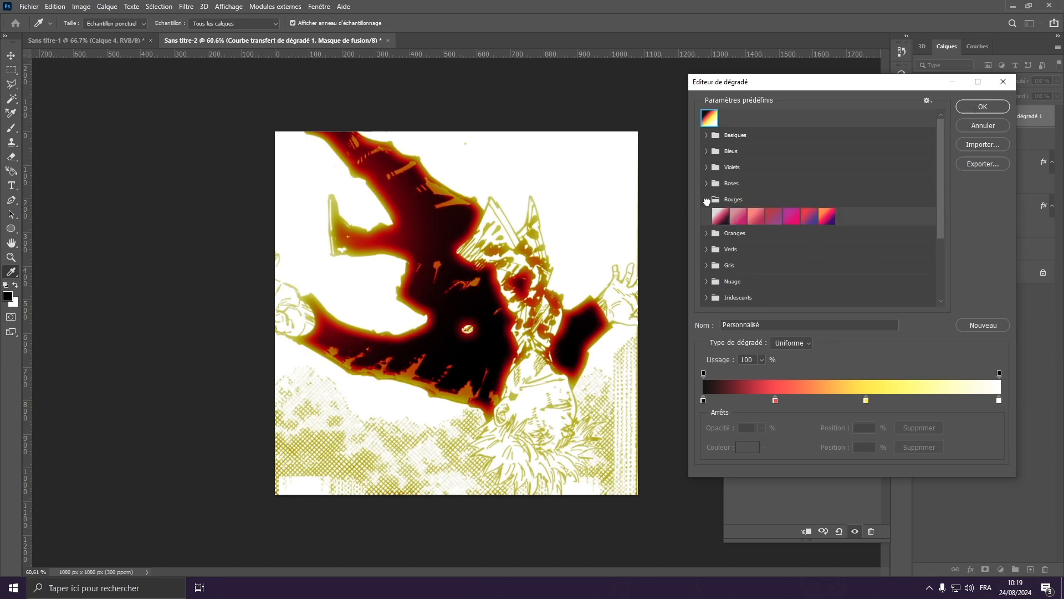
left_click(720, 215)
left_click(736, 214)
left_click(756, 215)
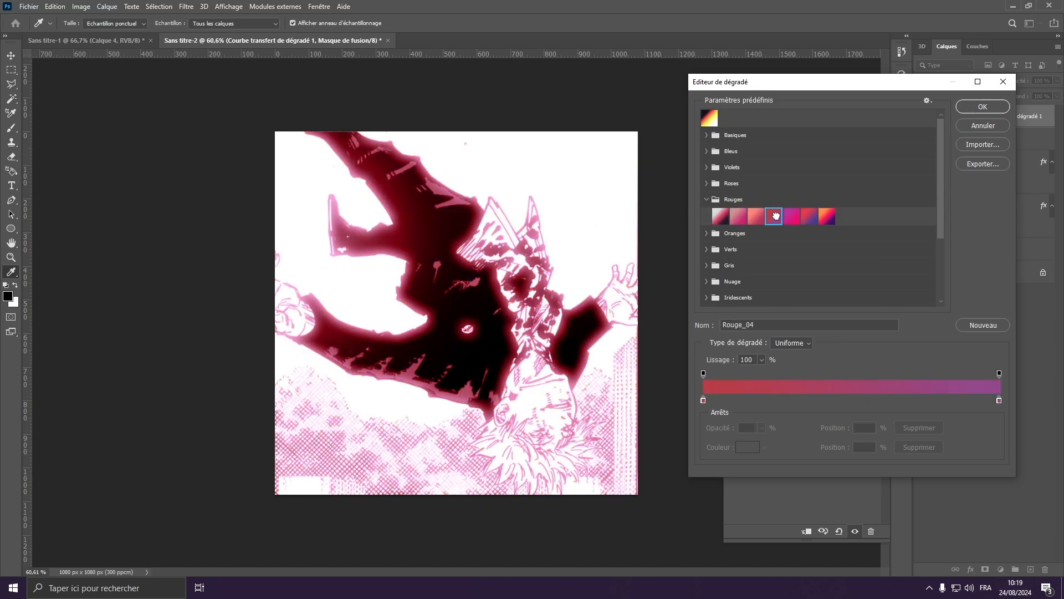
left_click(774, 216)
left_click(827, 215)
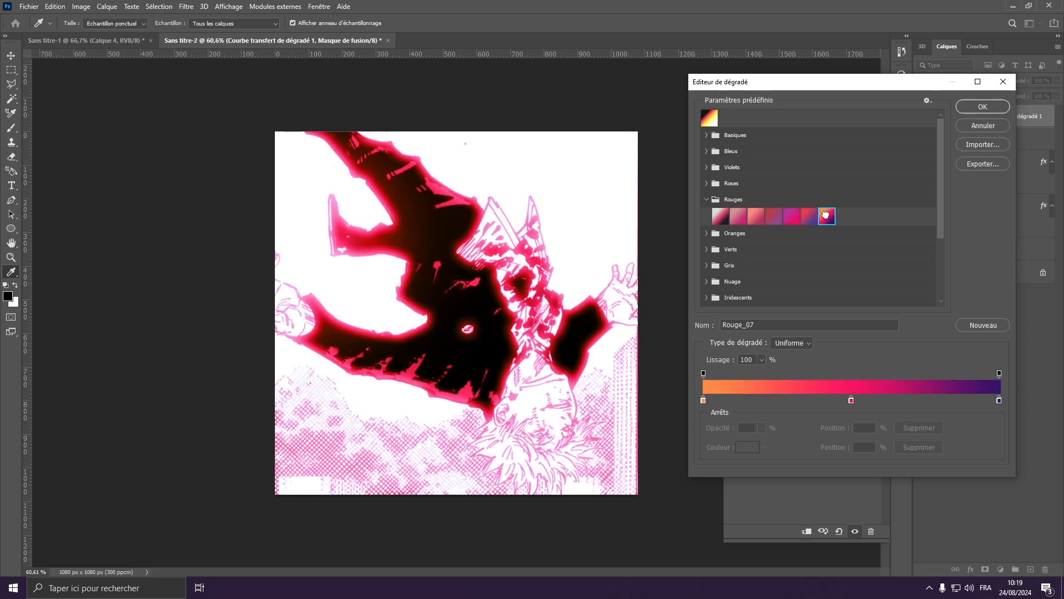
Apply the Rose_17 preset from the Roses group to the gradient map.
left_click(706, 184)
left_click(794, 219)
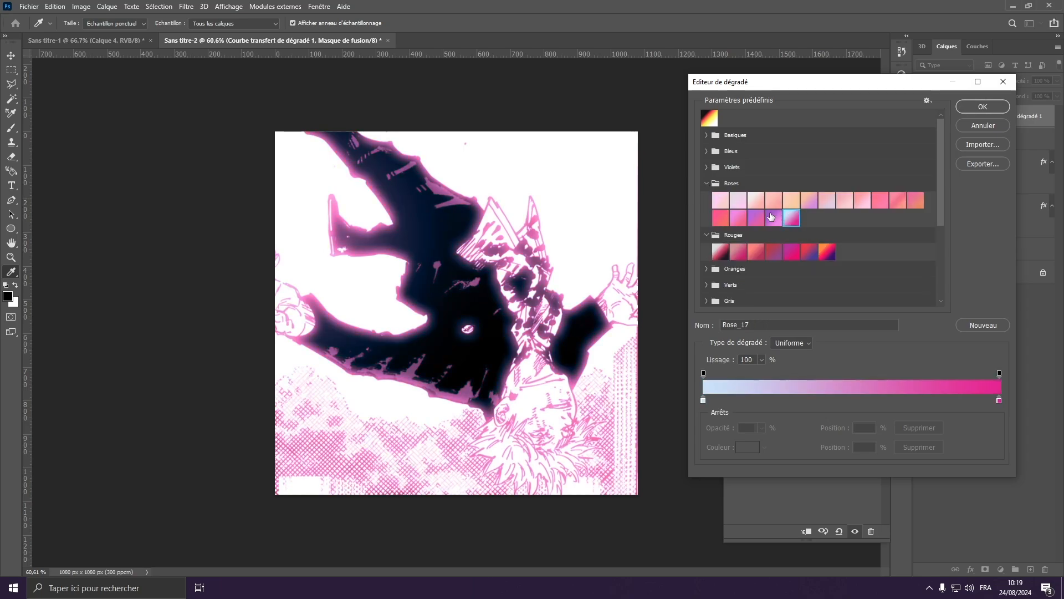
left_click(769, 213)
left_click(791, 216)
left_click(983, 111)
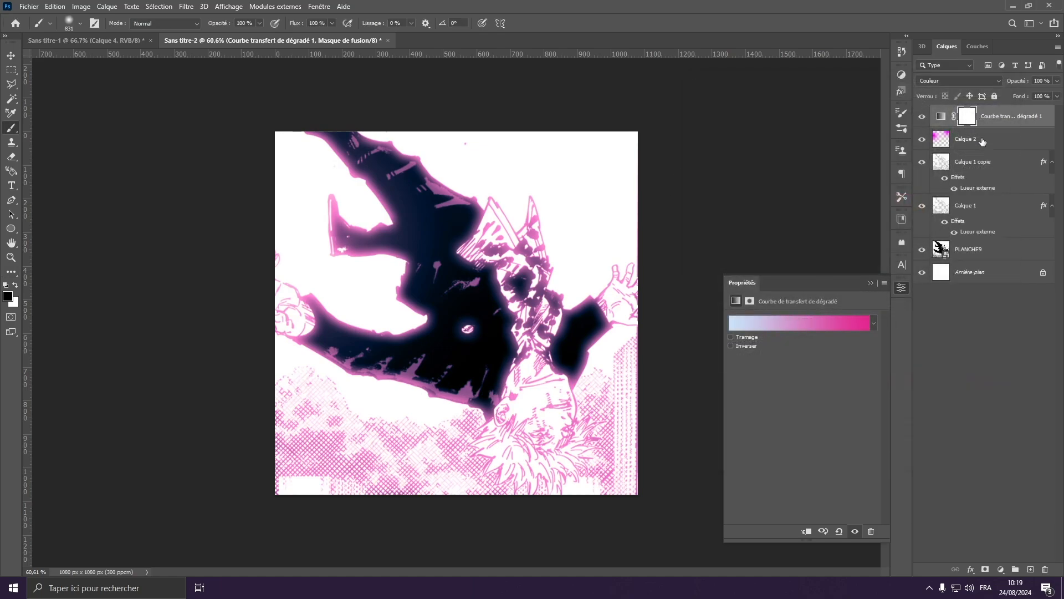
Switch to the Move tool, collapse the gradient map's properties and select Calque 2.
scroll(479, 303, "down", 4)
scroll(479, 303, "up", 5)
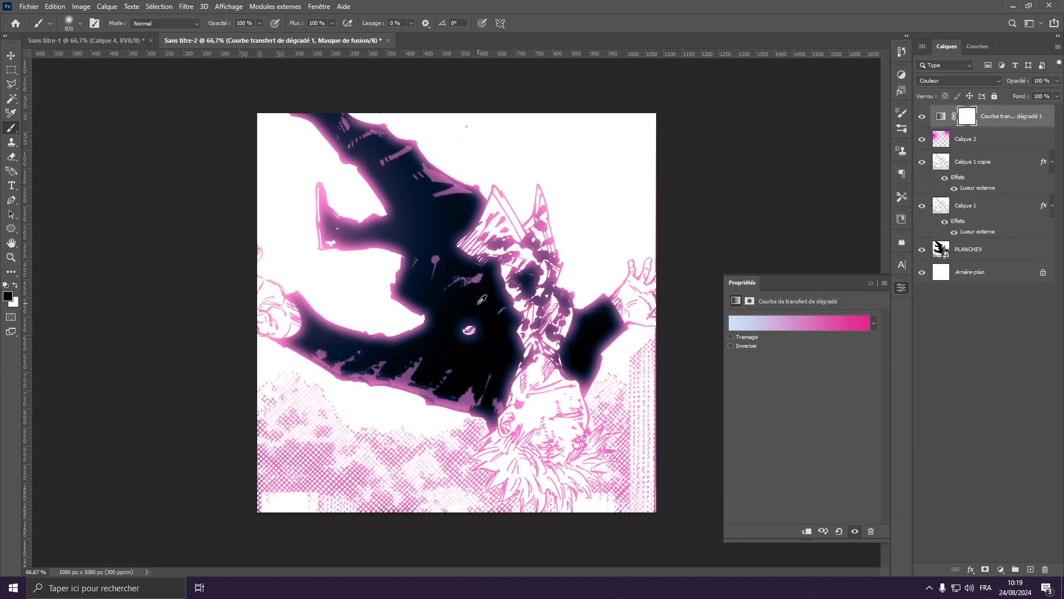
scroll(481, 299, "down", 1)
left_click(11, 55)
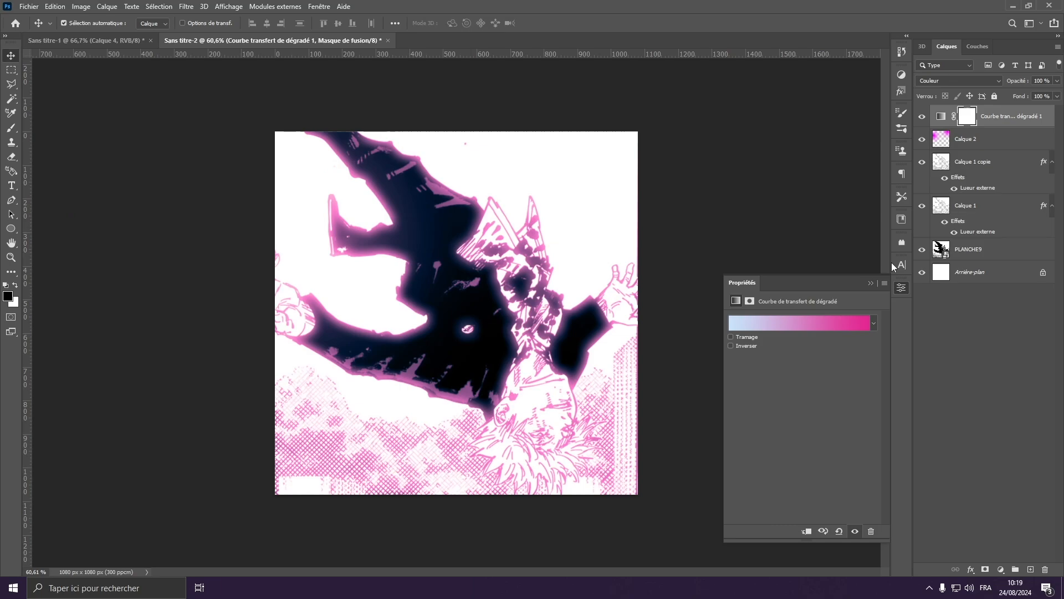
left_click(871, 282)
scroll(573, 245, "down", 1)
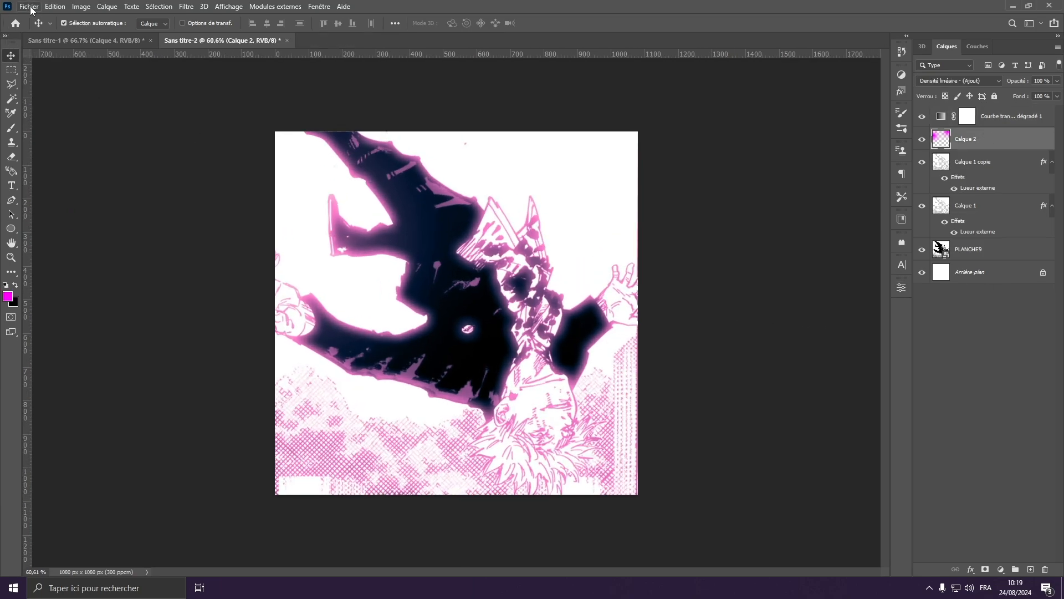
Set the EFFET11 and EFFET8 overlays to Densité linéaire - (Ajout) blend mode and the EFFET23 overlay to Soustraction.
left_click(959, 80)
left_click(956, 190)
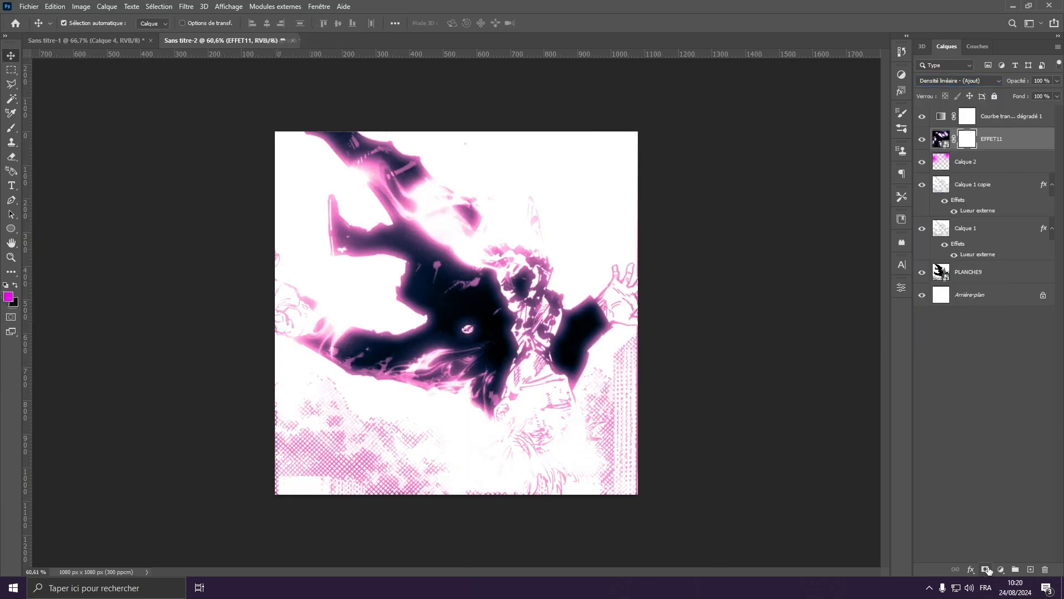
left_click(959, 80)
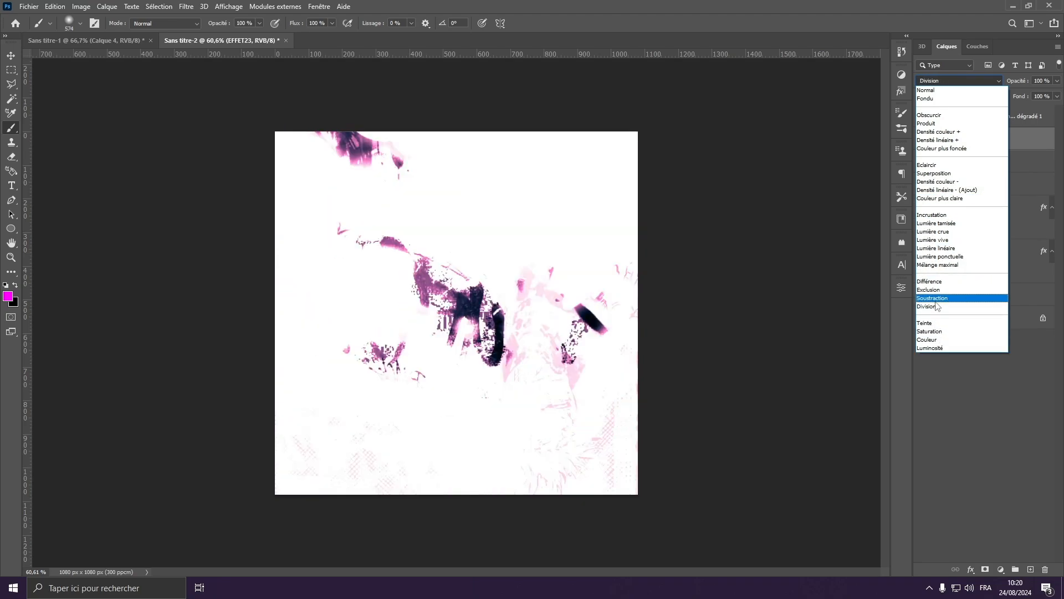
left_click(956, 297)
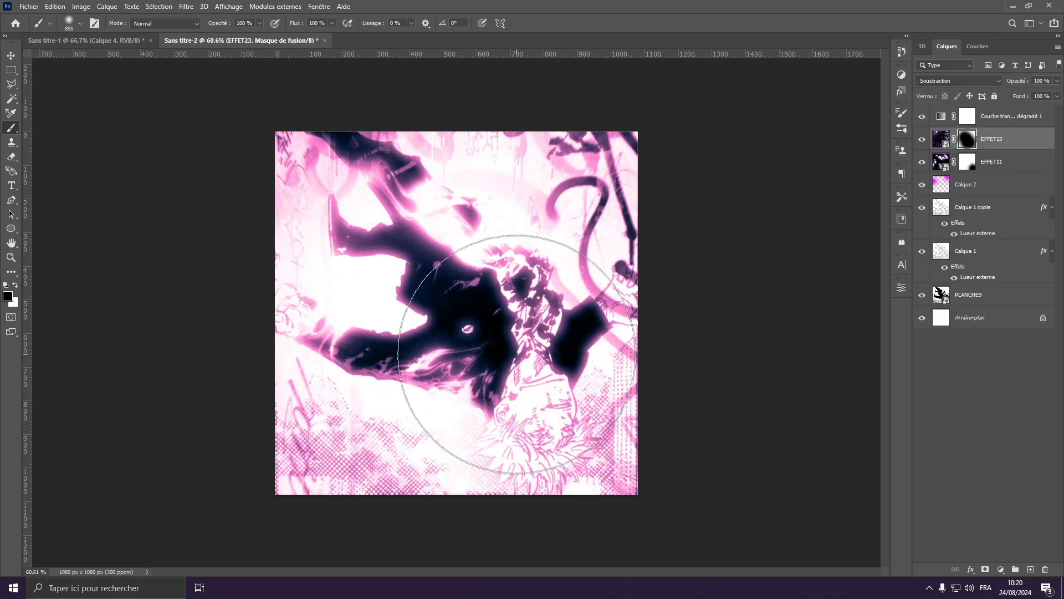
left_click(959, 81)
left_click(956, 190)
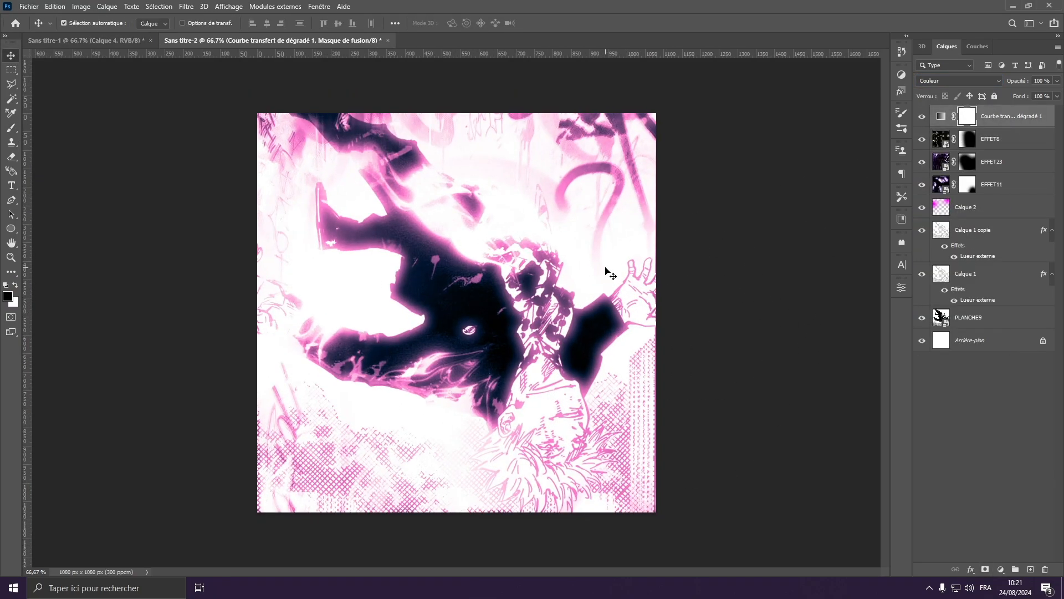
Add Luminosité/Contraste, Courbes and Correspondance de couleur adjustment layers above the gradient map.
left_click(1000, 570)
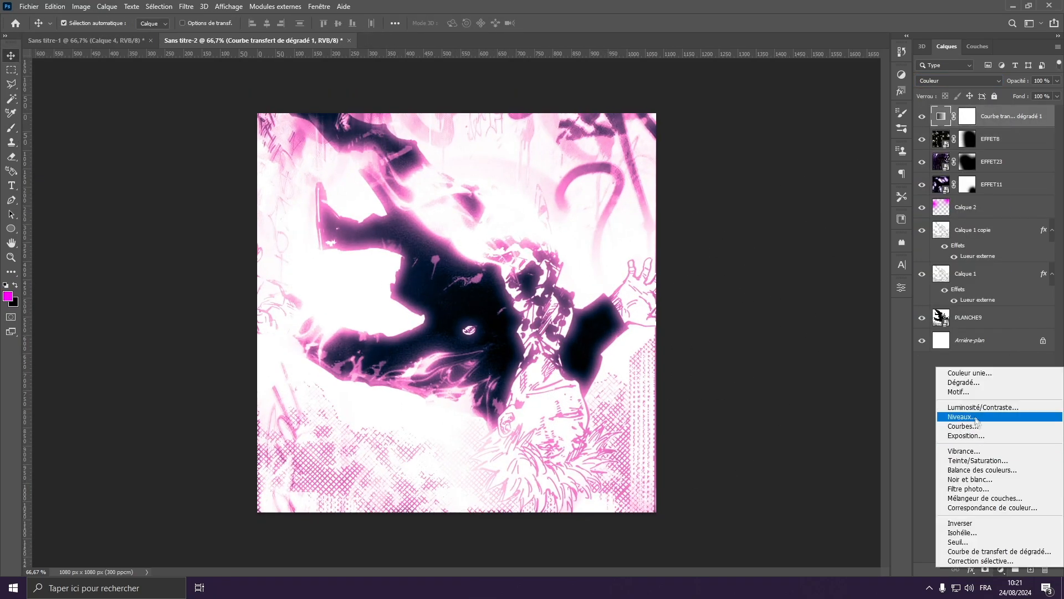
left_click(977, 427)
left_click(1000, 570)
left_click(992, 509)
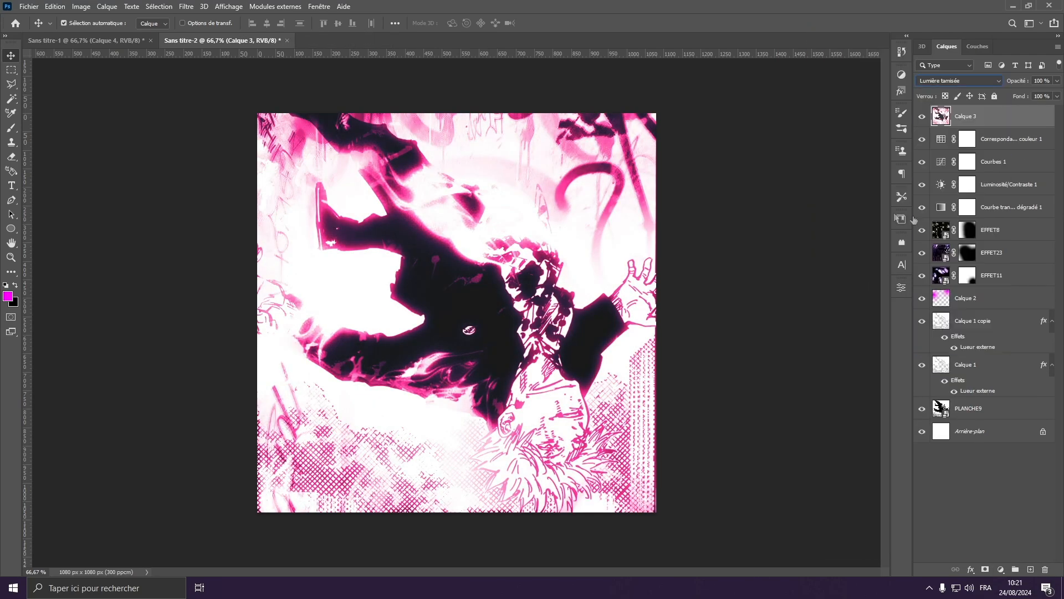
Apply a filter to Calque 3 with a slightly raised slider value and merge all visible layers into a new top layer.
left_click(186, 7)
left_click(360, 227)
left_click_drag(637, 277, 640, 277)
left_click(770, 129)
key("ctrl+alt+shift+e")
Grade the merged layer in Camera Raw: Température -1, Teinte +6, Exposition -0.35, Contraste +9, Tons clairs +2, Tons foncés +13, Blancs -4, Noirs +7.
left_click(186, 7)
left_click(281, 90)
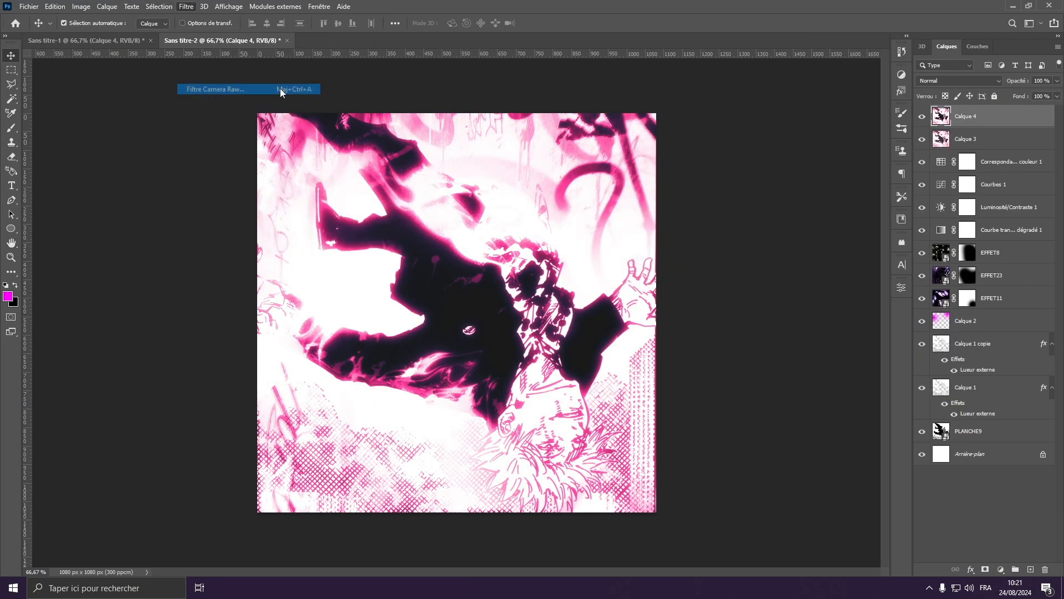
left_click_drag(884, 215, 887, 231)
left_click_drag(883, 258, 880, 259)
left_click_drag(883, 276, 870, 293)
left_click_drag(884, 309, 887, 342)
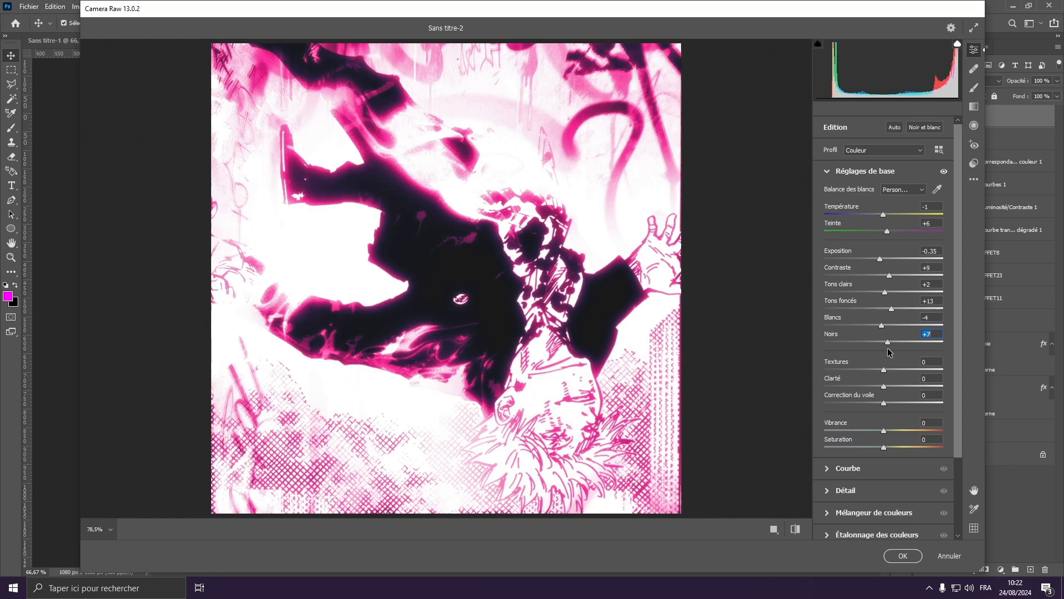
Increase the sharpening in Camera Raw's Détail settings and apply the filter to the merged layer.
left_click(846, 490)
left_click_drag(825, 243, 859, 244)
key("Return")
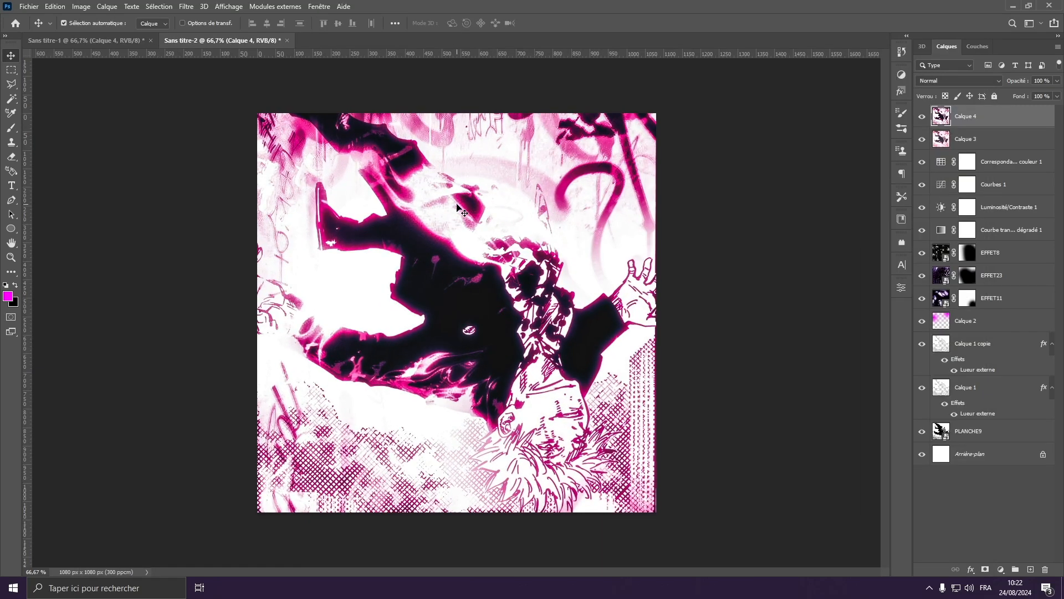
Add a Courbe de transfert de dégradé adjustment above Calque 4 in Couleur blend mode and open its gradient for editing.
left_click(1004, 571)
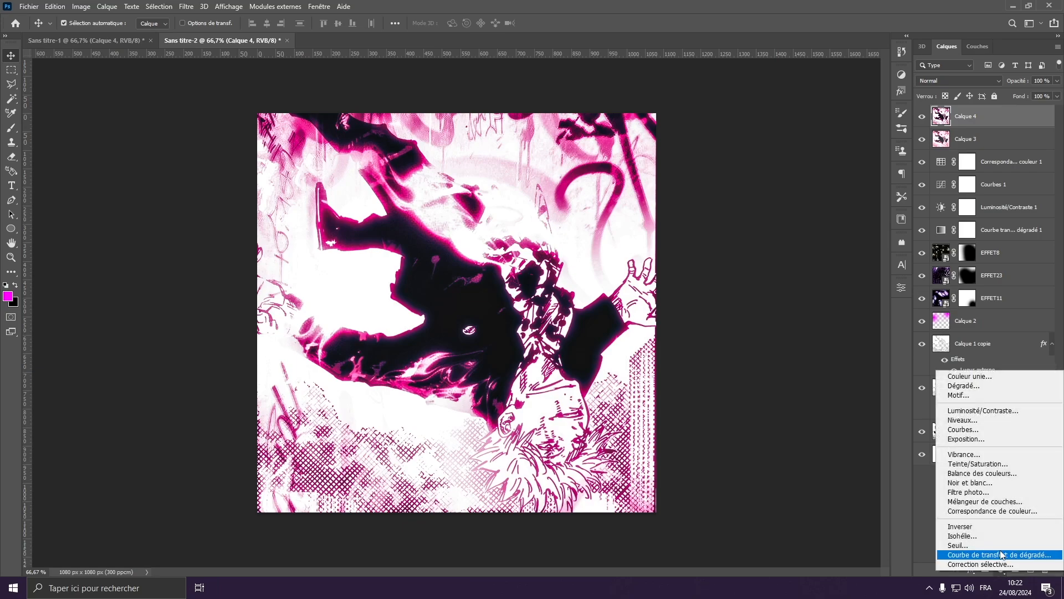
left_click(998, 554)
left_click(959, 81)
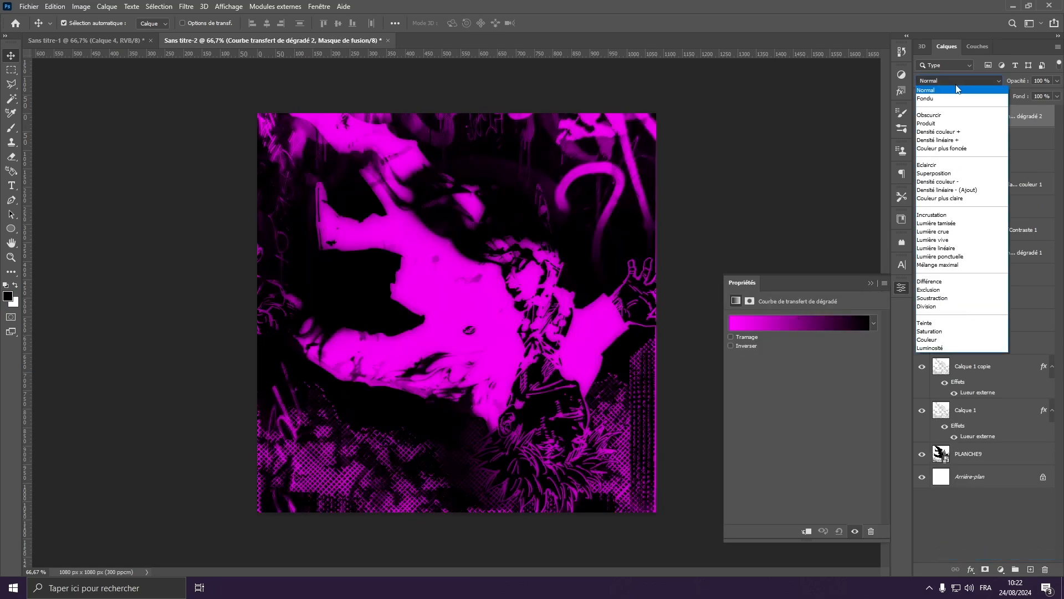
left_click(943, 343)
left_click(781, 320)
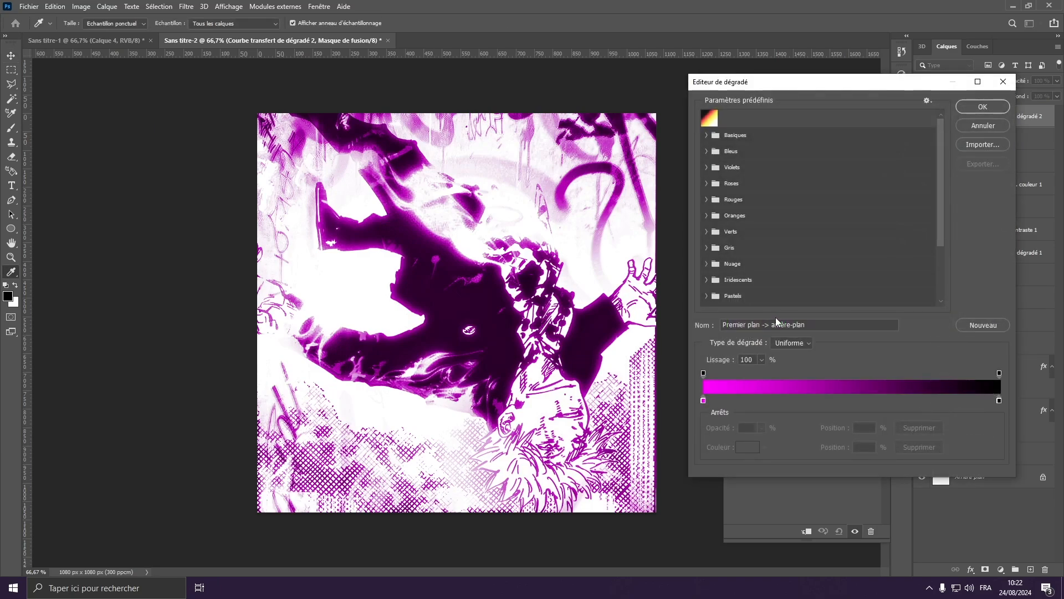
Try the custom black-red-yellow gradient and several Violets presets, apply Violet_10 to the new gradient map and collapse its properties.
left_click(709, 116)
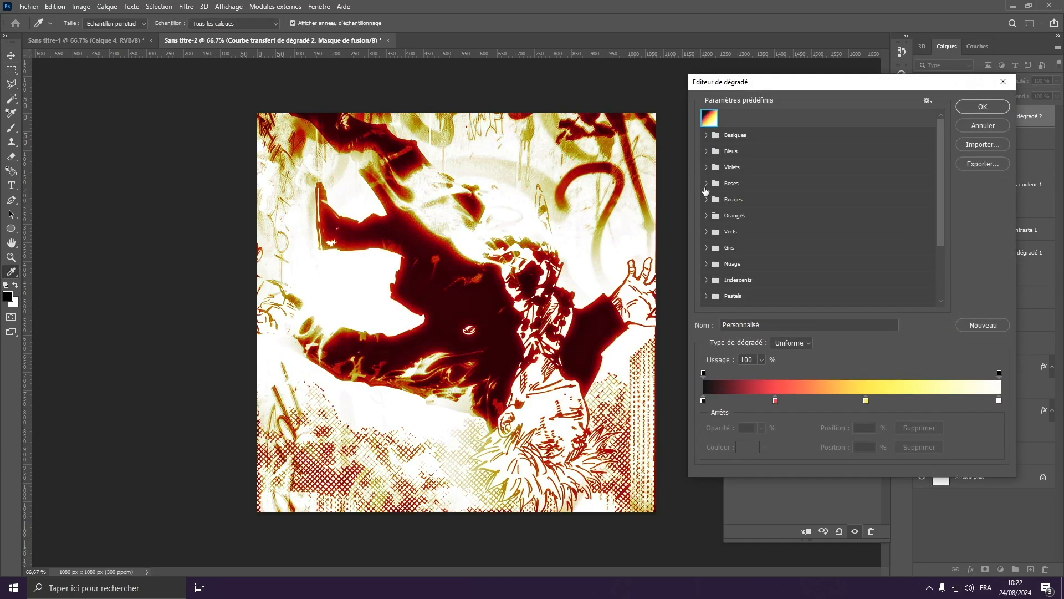
left_click(706, 183)
left_click(706, 167)
left_click(880, 185)
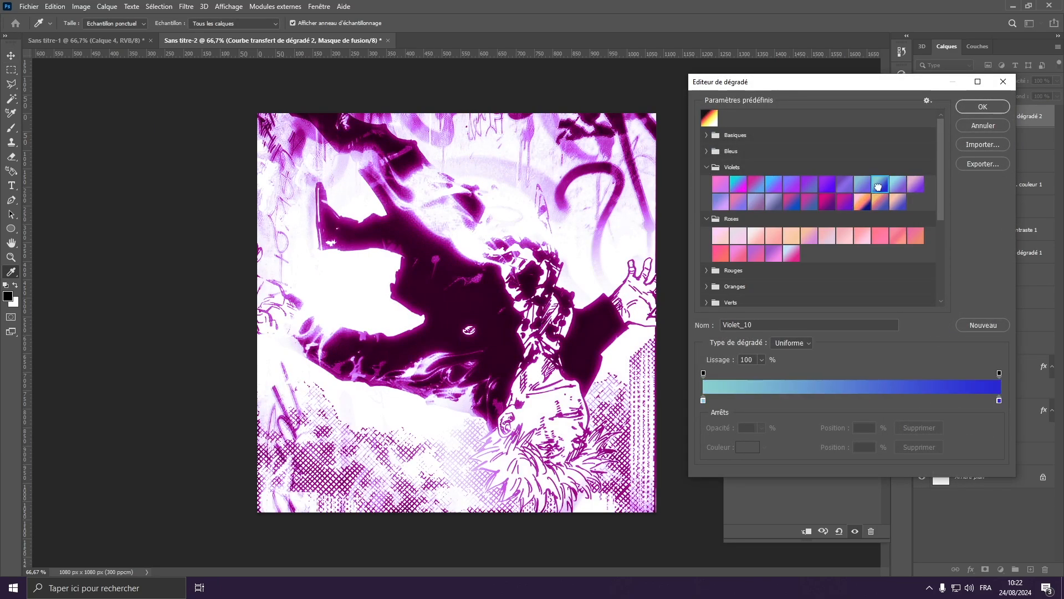
left_click(866, 184)
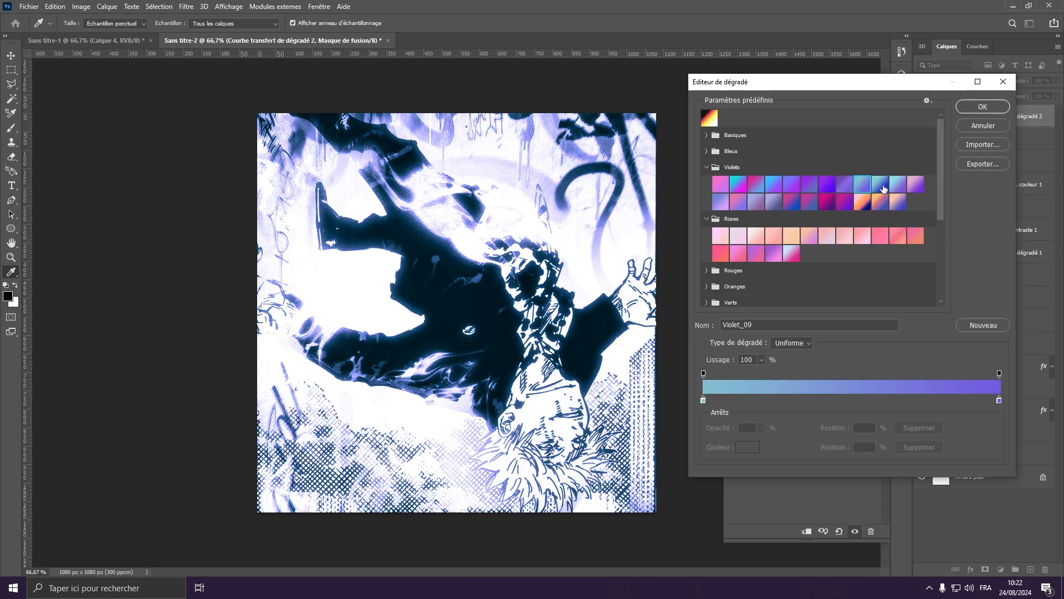
left_click(882, 185)
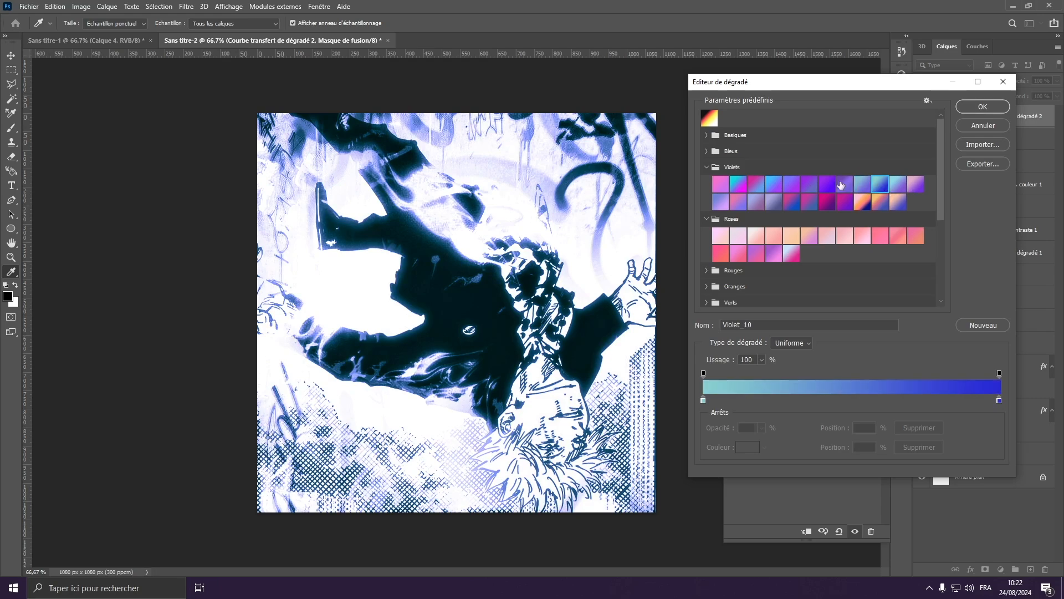
left_click(920, 185)
left_click(888, 185)
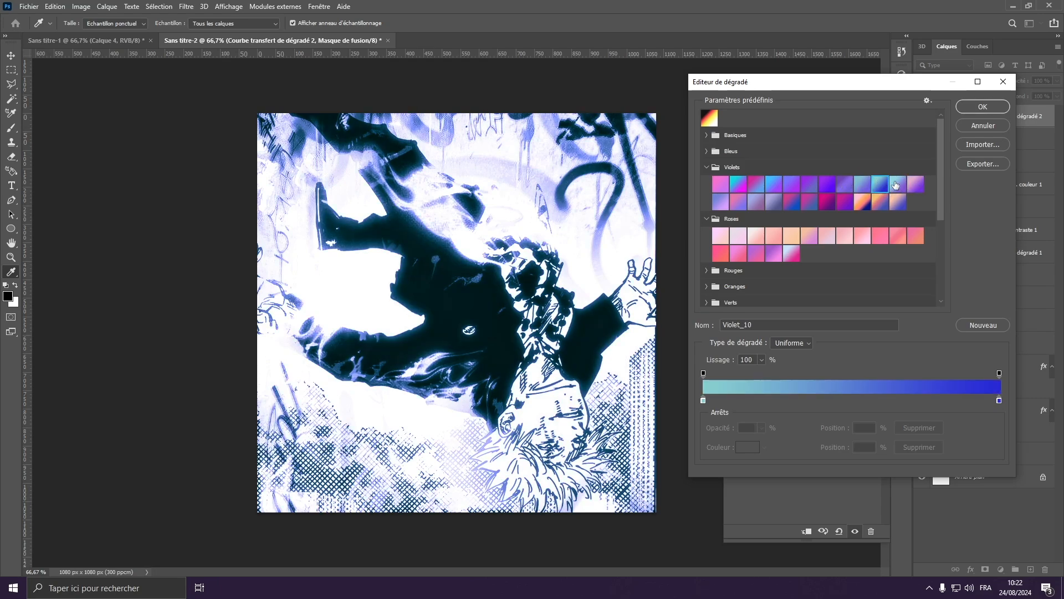
left_click(973, 105)
left_click(869, 283)
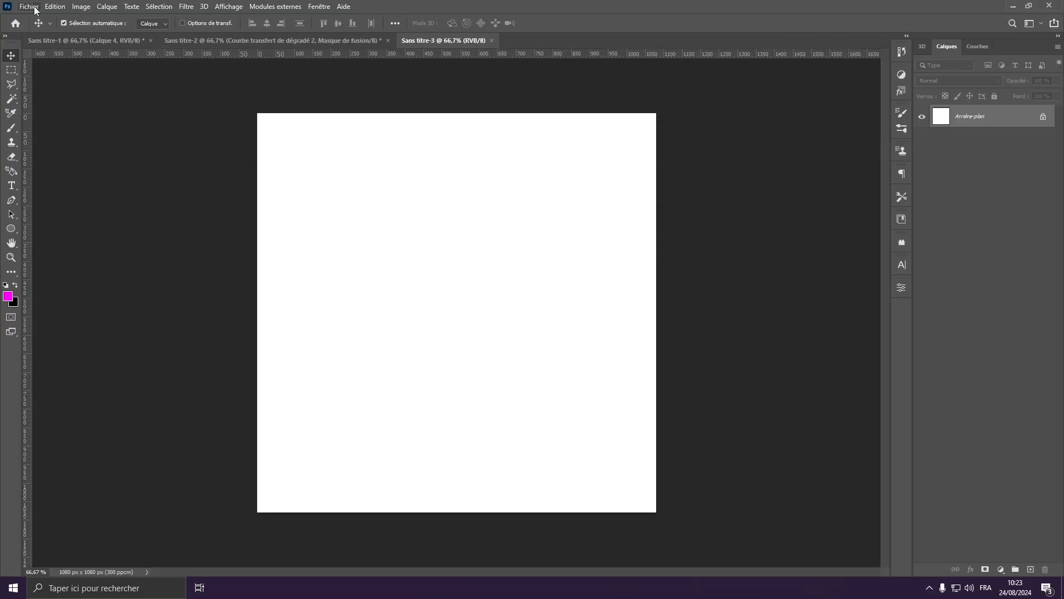
Place RENDER16 as an embedded image in the blank 1080 x 1080 px document and enlarge it to fill the canvas.
left_click(29, 6)
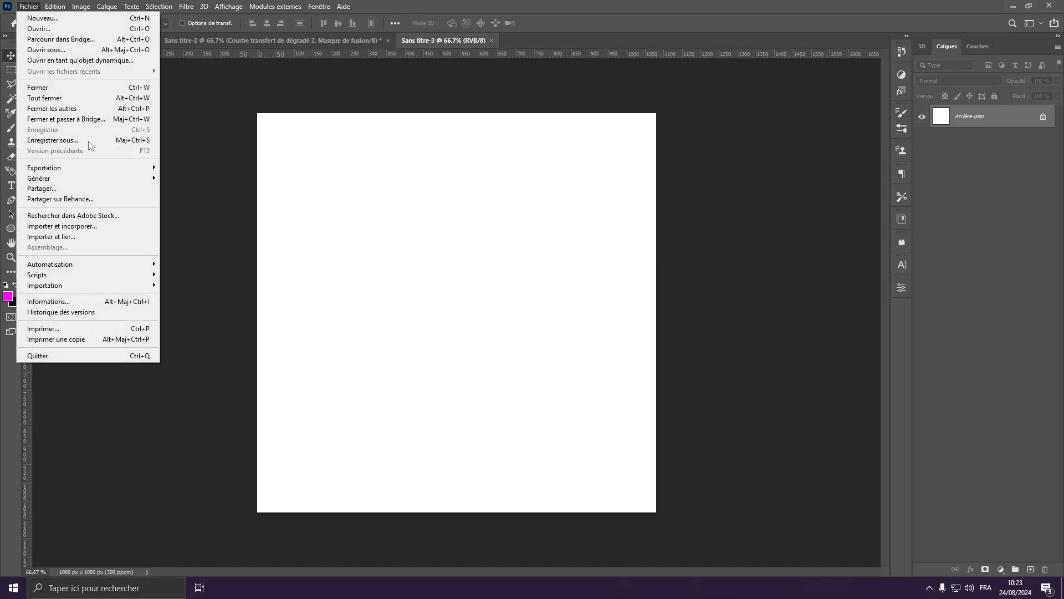
left_click(112, 225)
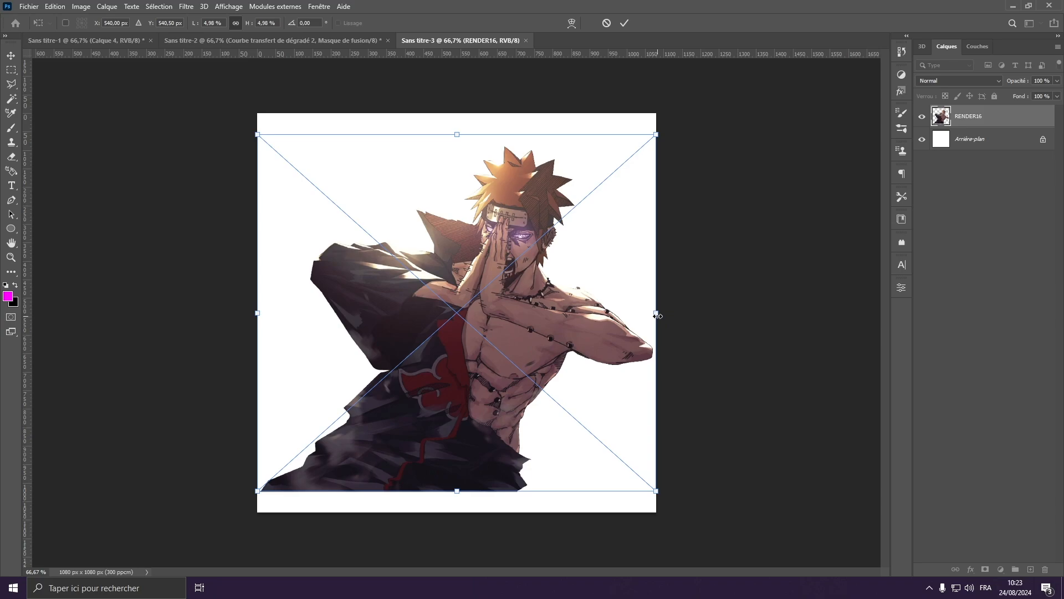
left_click_drag(658, 316, 658, 354)
key("Return")
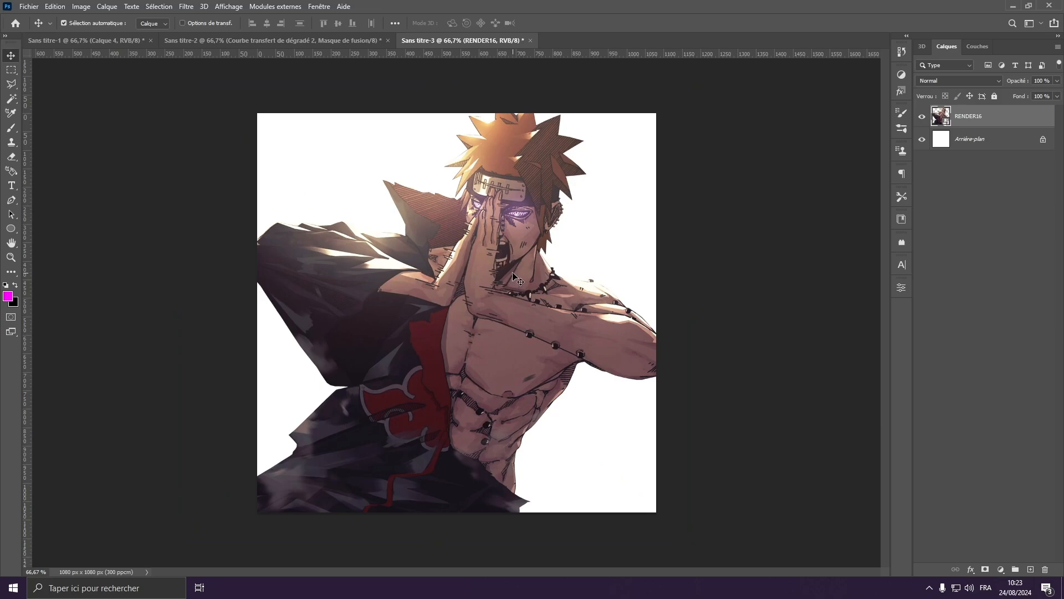
Add Noir et blanc and Seuil adjustment layers above RENDER16 and lower the threshold level to reveal more white areas.
scroll(514, 342, "up", 4)
scroll(513, 341, "down", 3)
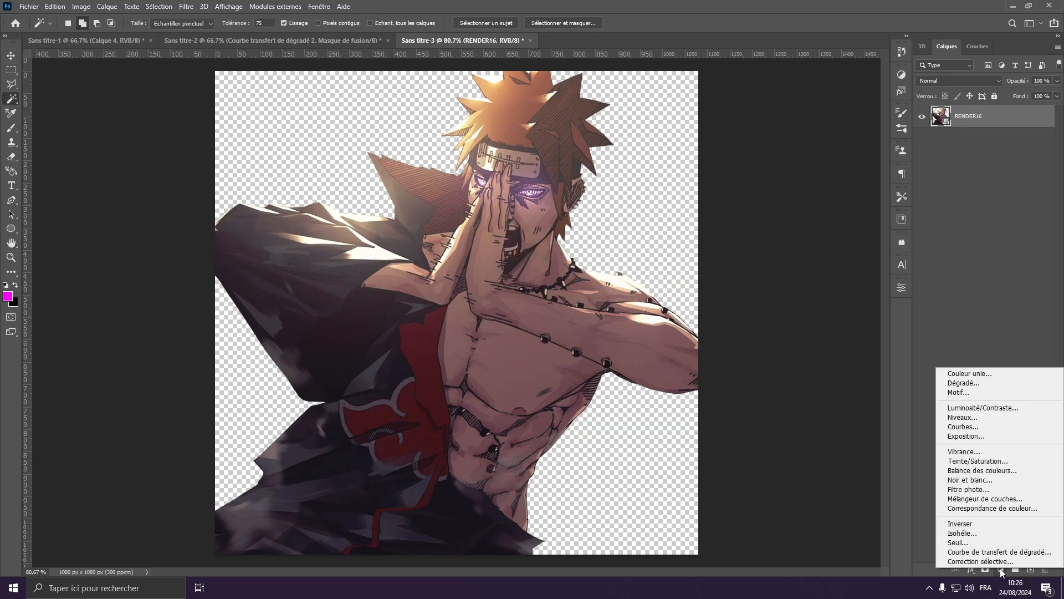
left_click(987, 482)
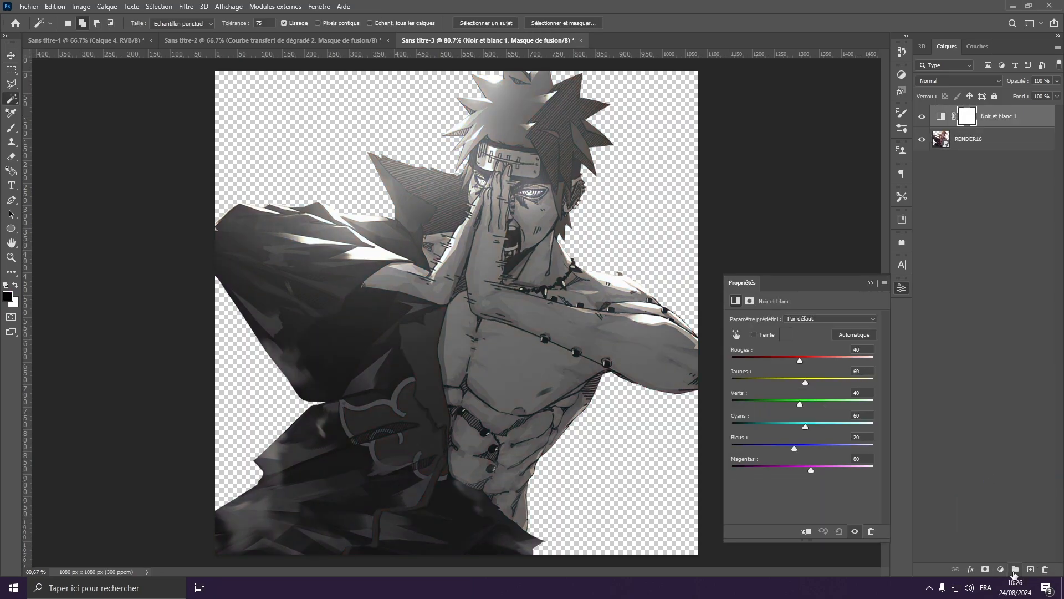
left_click(1000, 569)
left_click(985, 543)
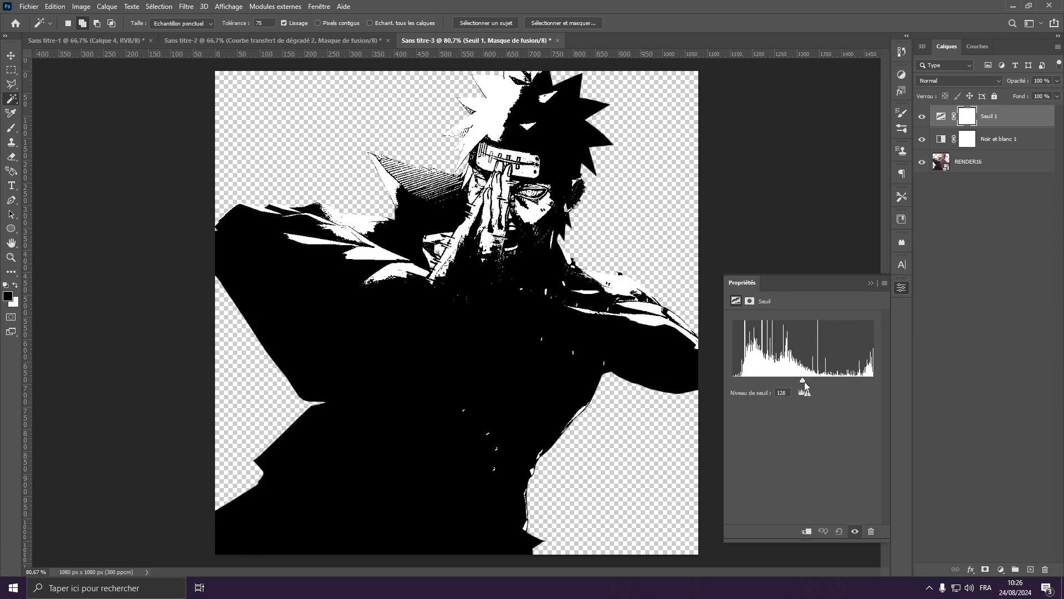
left_click_drag(804, 381, 759, 383)
Adjust the Noir et blanc mix: lower Rouges, and set Jaunes -177, Verts 126, Cyans -93, Bleus 144 and Magentas -188.
left_click(941, 139)
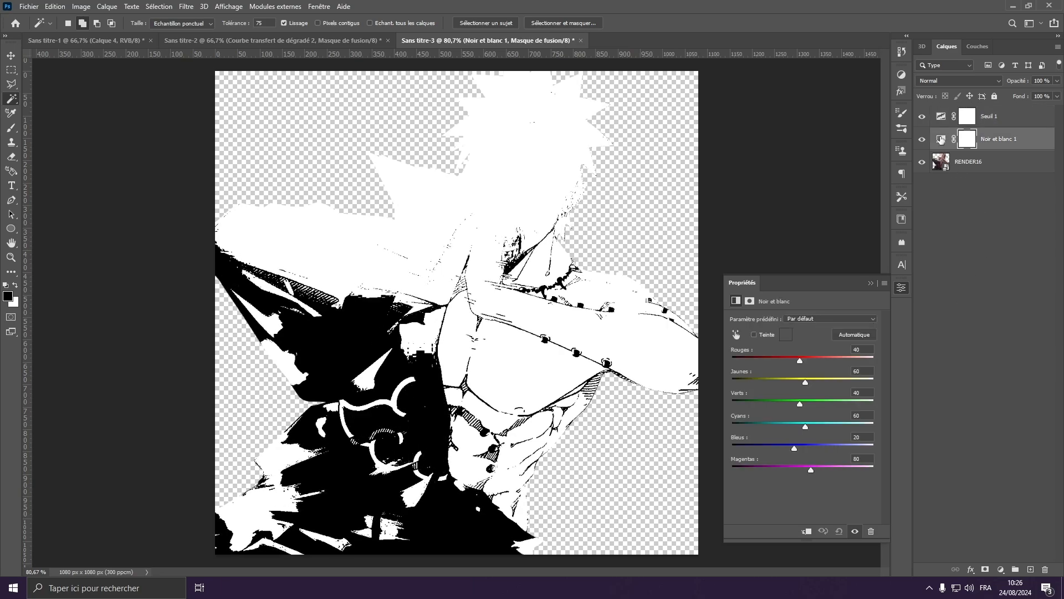
left_click_drag(789, 361, 745, 404)
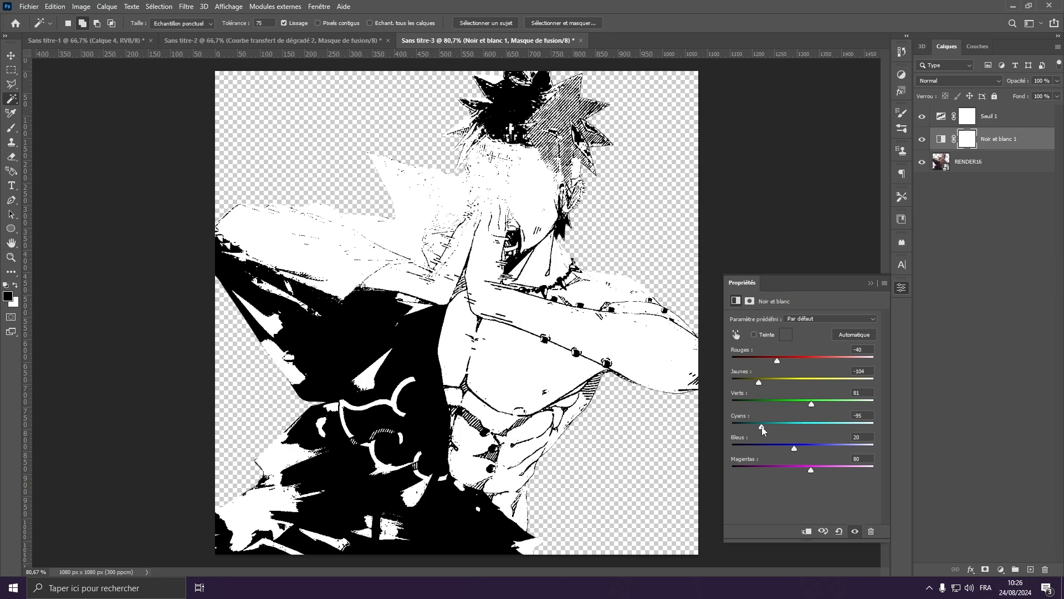
left_click_drag(780, 469, 735, 471)
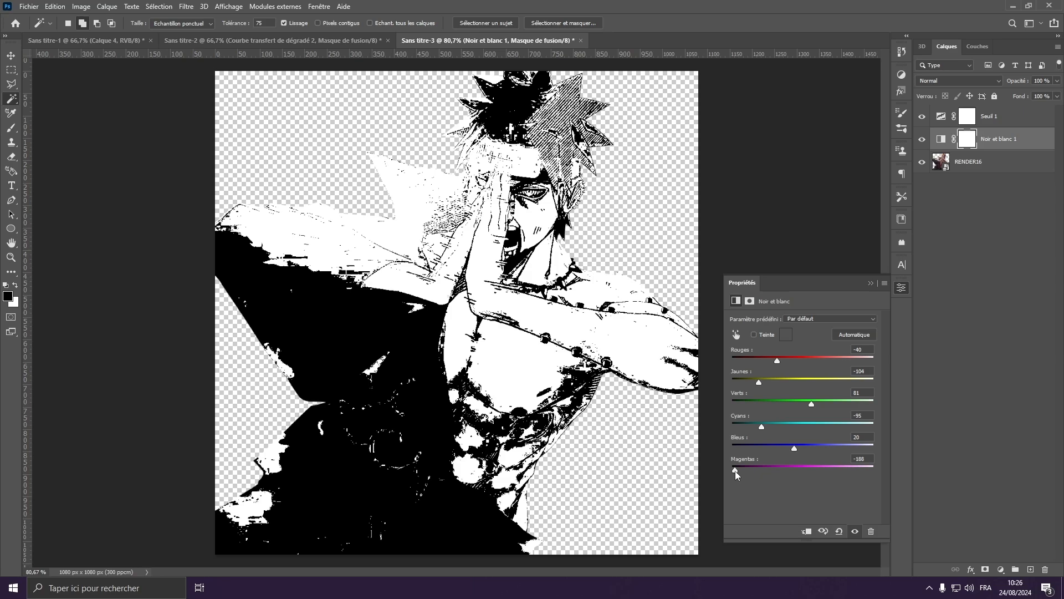
left_click_drag(796, 447, 783, 405)
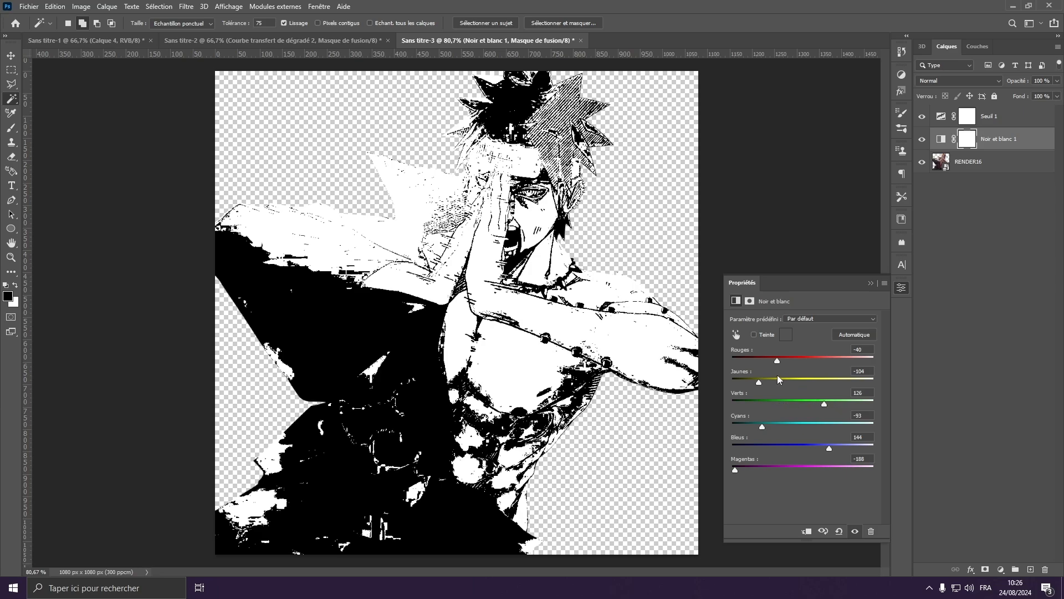
left_click_drag(760, 384, 776, 357)
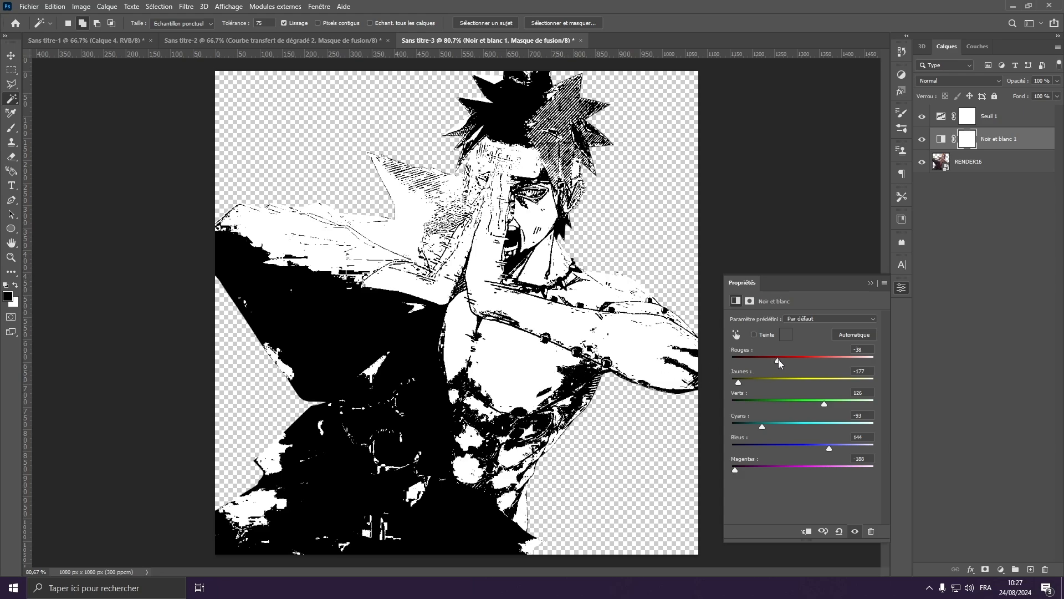
left_click_drag(778, 359, 755, 357)
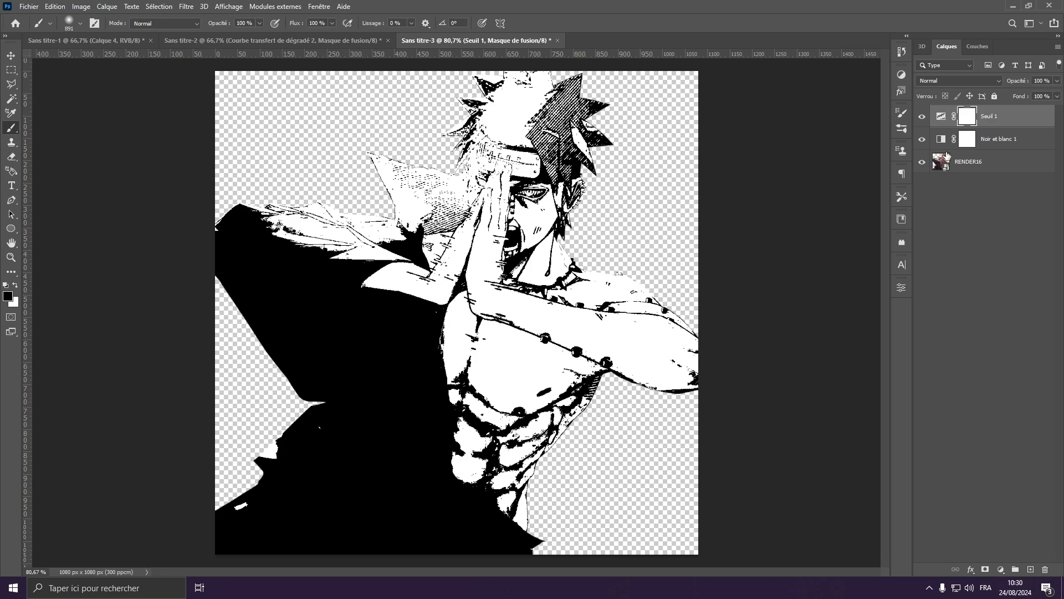
Merge the visible layers into a new layer, select its white areas with the Magic Wand at tolerance 75 and copy them to another layer.
key("ctrl+shift+alt+e")
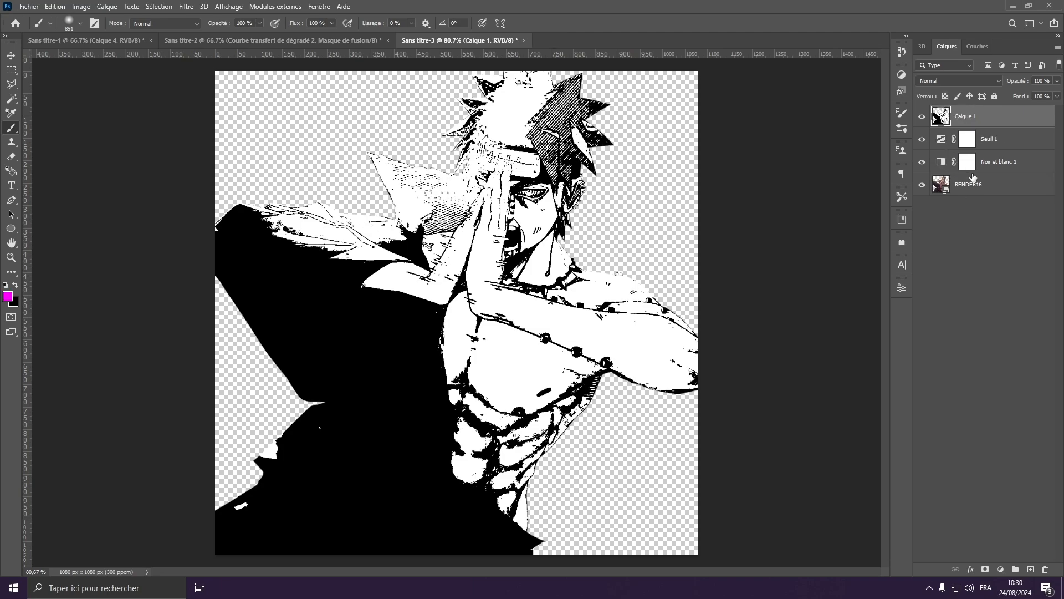
left_click(12, 99)
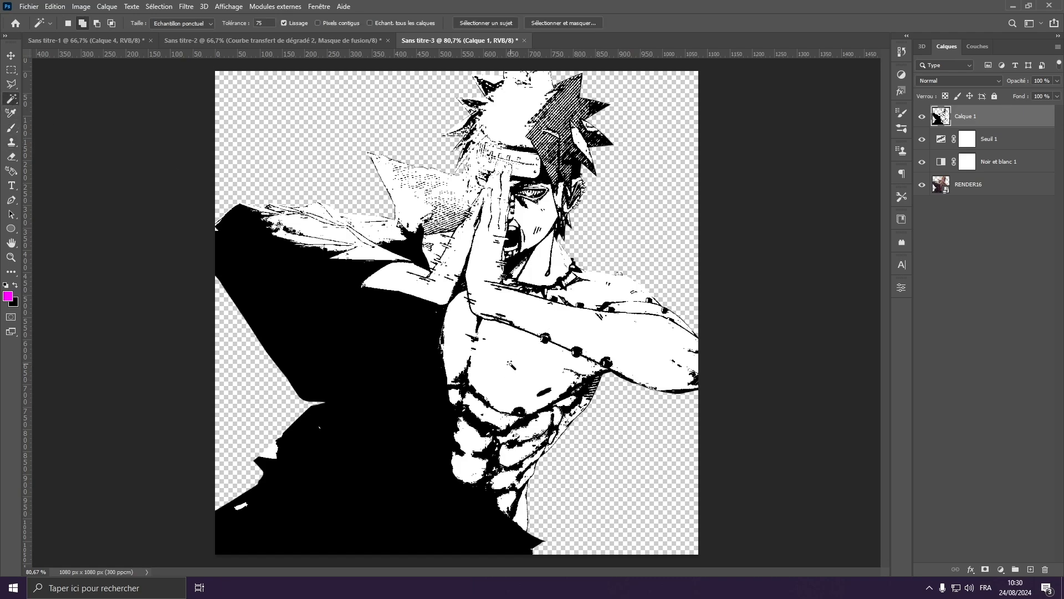
left_click(508, 362)
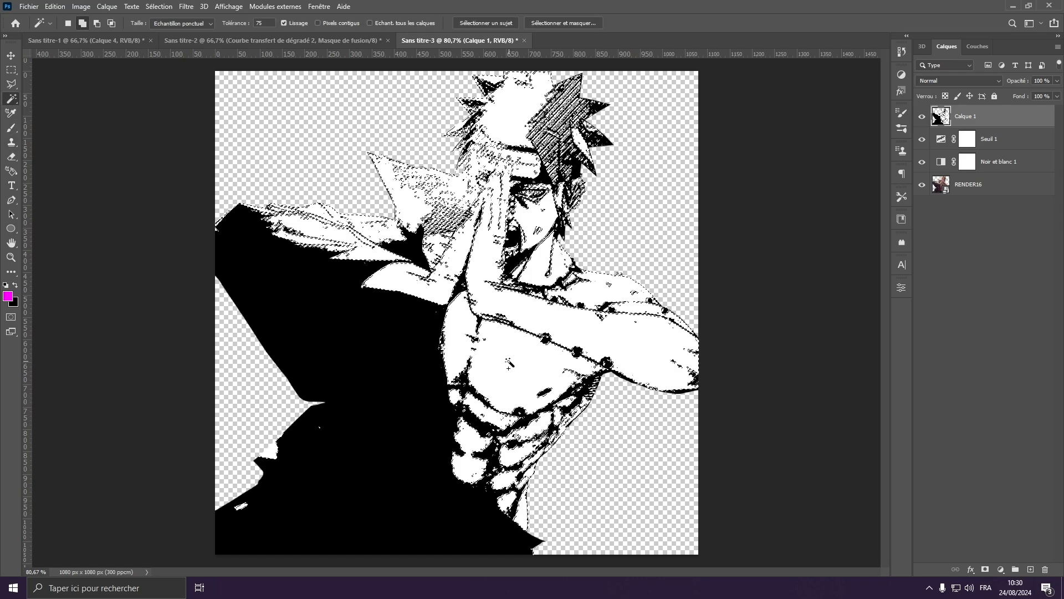
key("ctrl+j")
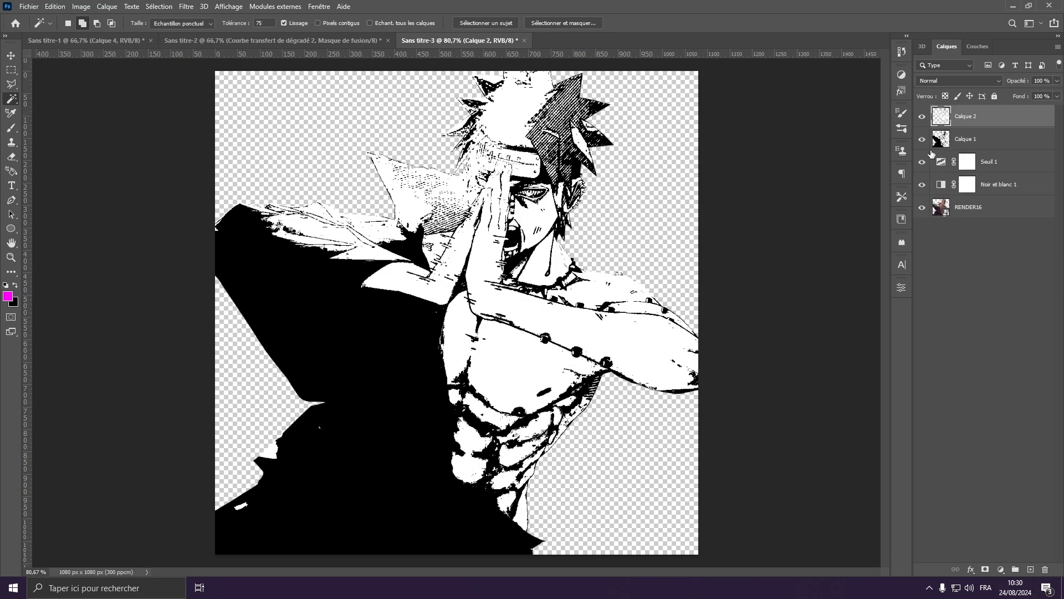
Hide Calque 1, Seuil 1 and Noir et blanc 1 so only the extracted white areas show over RENDER16.
left_click_drag(922, 143, 921, 170)
left_click(922, 185)
scroll(526, 182, "up", 3)
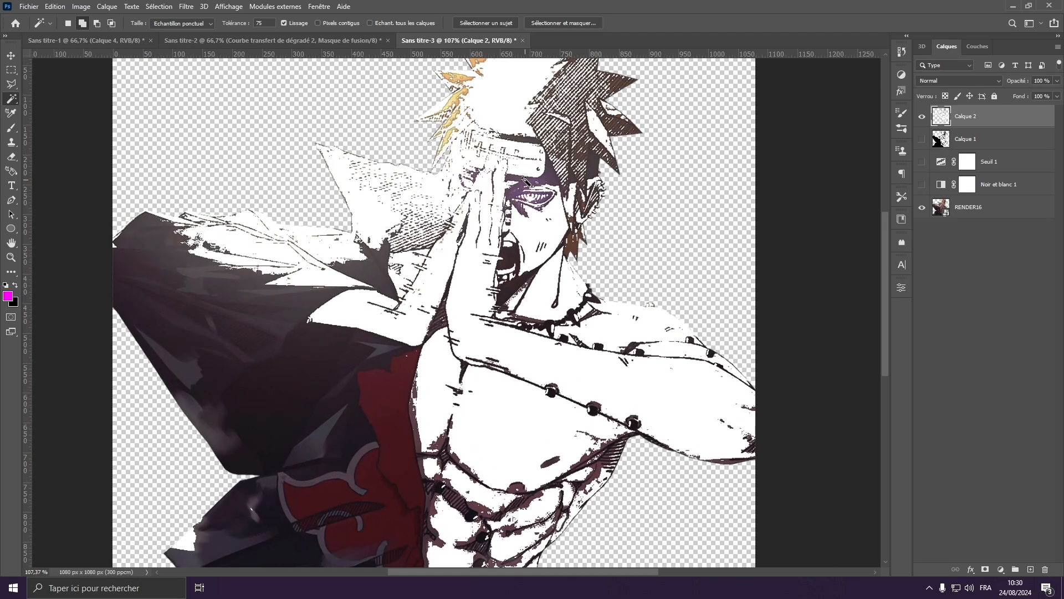
Lower the fill opacity (Fond) of Calque 2 to 0 %.
scroll(527, 182, "down", 4)
scroll(527, 182, "up", 1)
left_click(1056, 98)
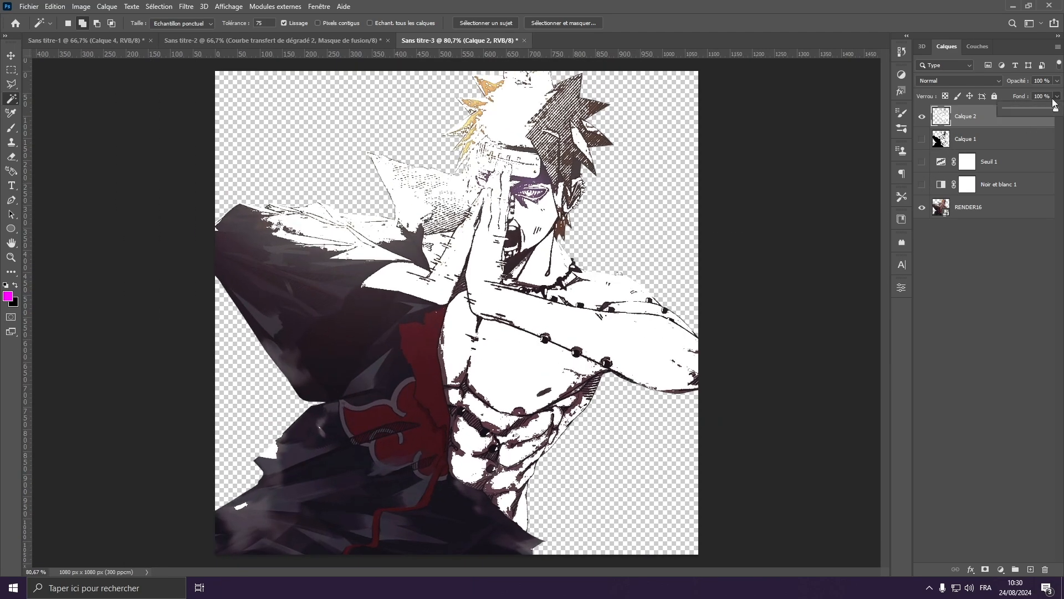
left_click_drag(1018, 113, 979, 113)
left_click(955, 120)
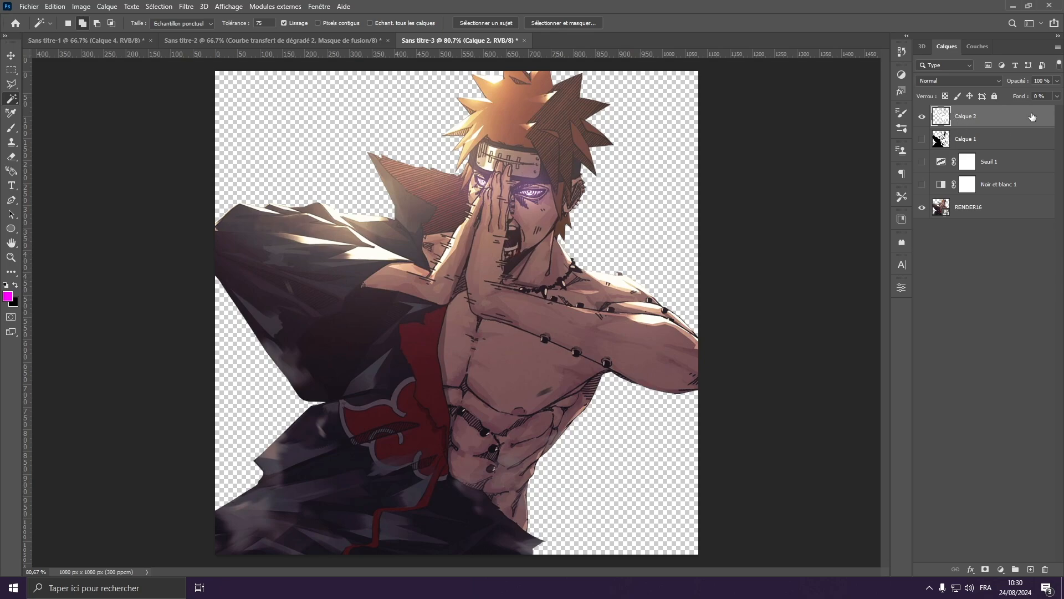
Give Calque 2 an orange outer glow (Lueur externe) at 100 % opacity, with size 21 px and Etendue 86 %.
double_click(998, 123)
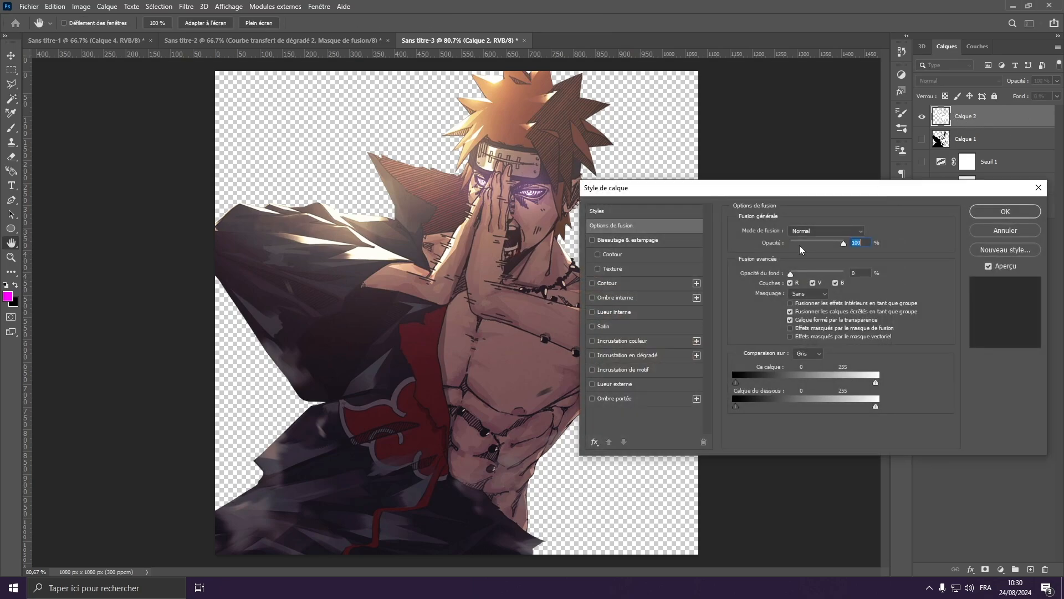
left_click(625, 385)
left_click_drag(798, 327, 797, 329)
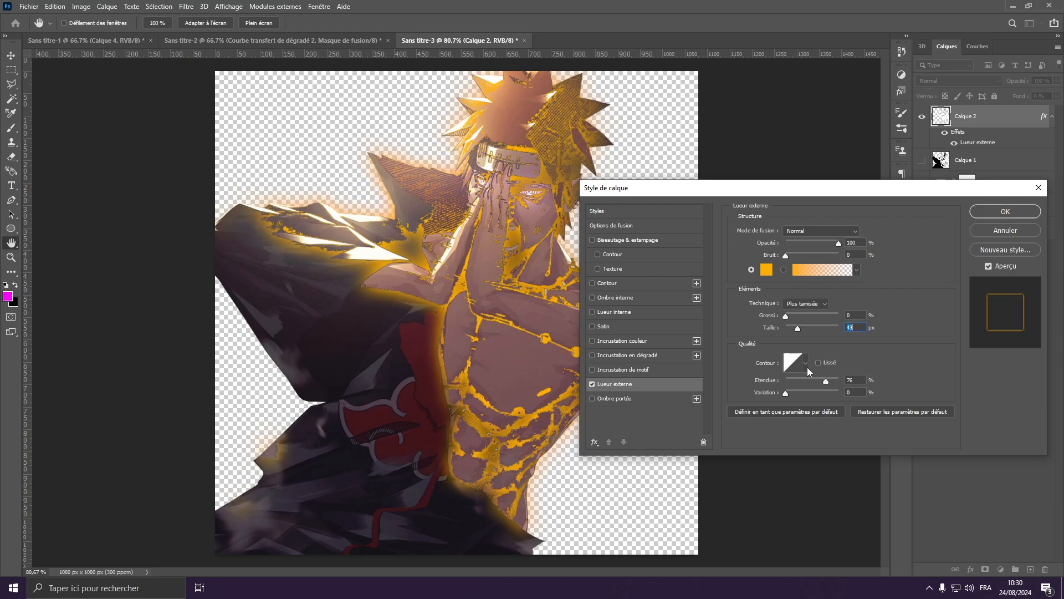
left_click_drag(827, 382, 832, 384)
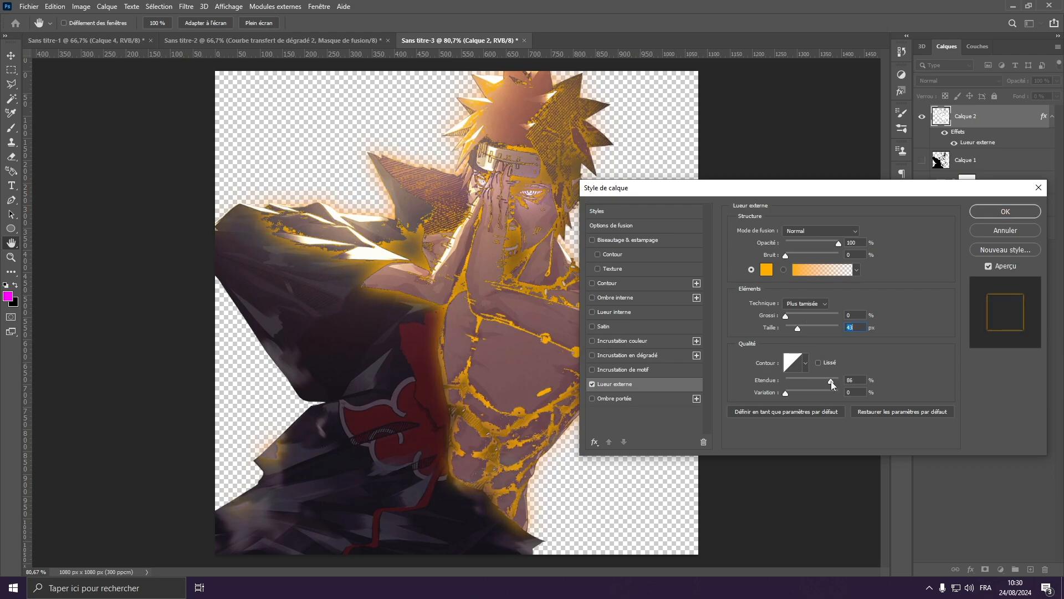
mouse_move(829, 244)
left_mouse_down()
mouse_move(820, 243)
mouse_move(835, 241)
left_mouse_up()
left_click_drag(792, 326, 793, 330)
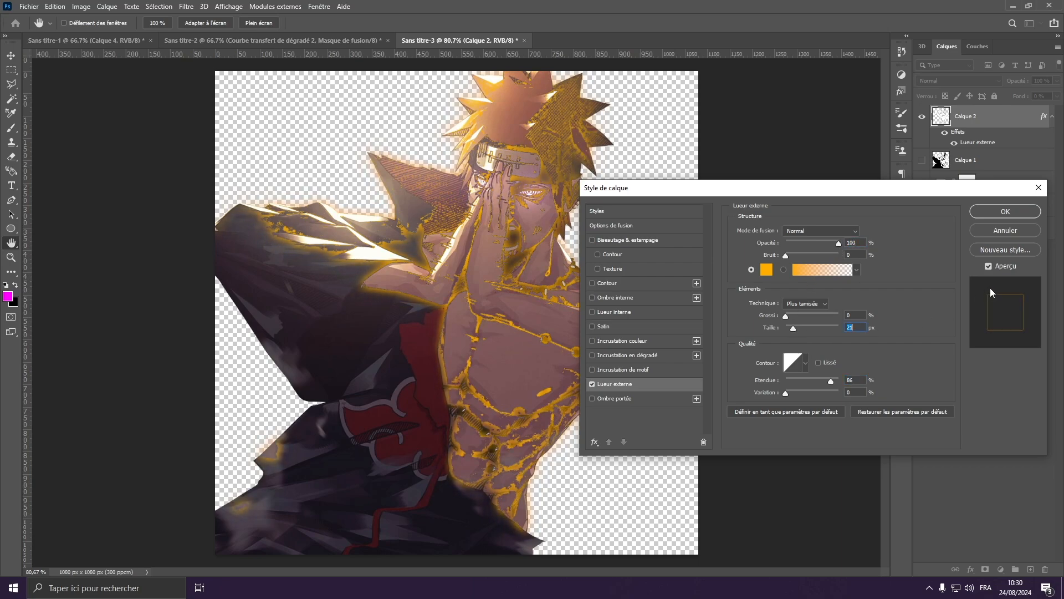
left_click(1004, 213)
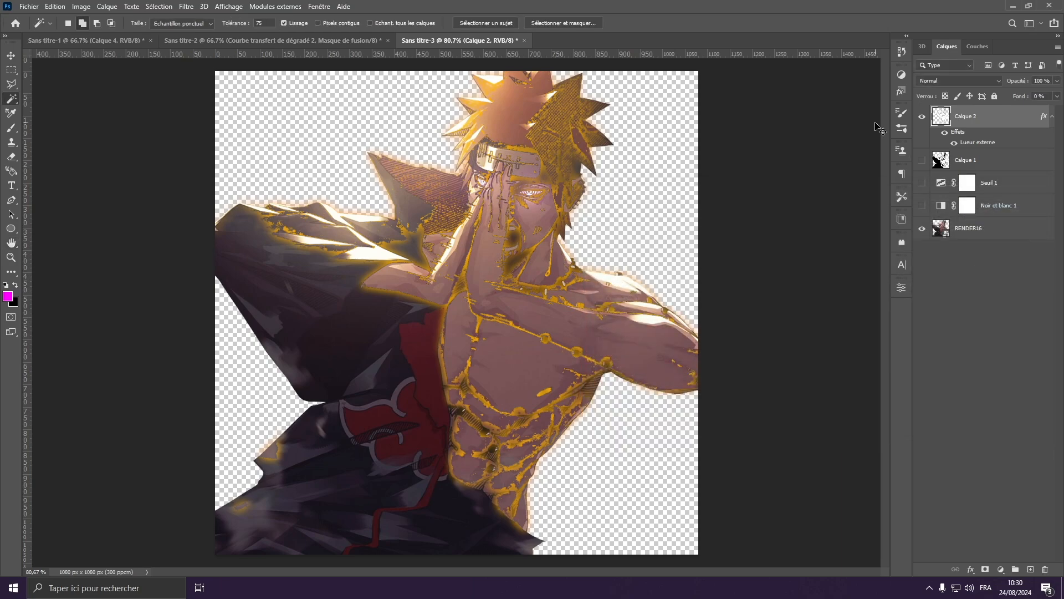
Duplicate Calque 2, convert the copy to a smart object and set its blend mode to Lumière vive.
key("ctrl+j")
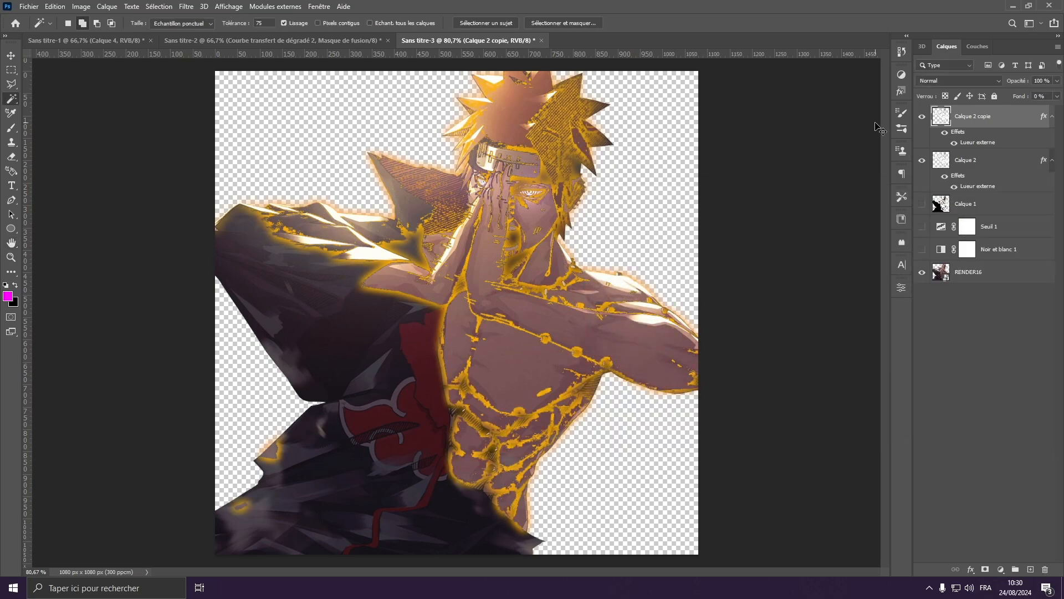
right_click(990, 122)
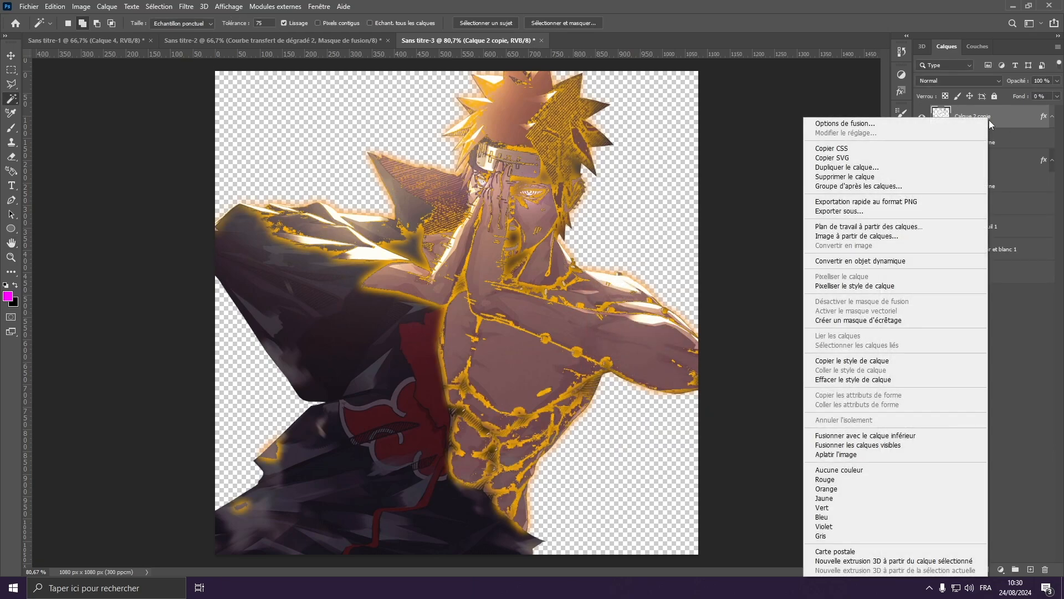
left_click(929, 262)
left_click(942, 80)
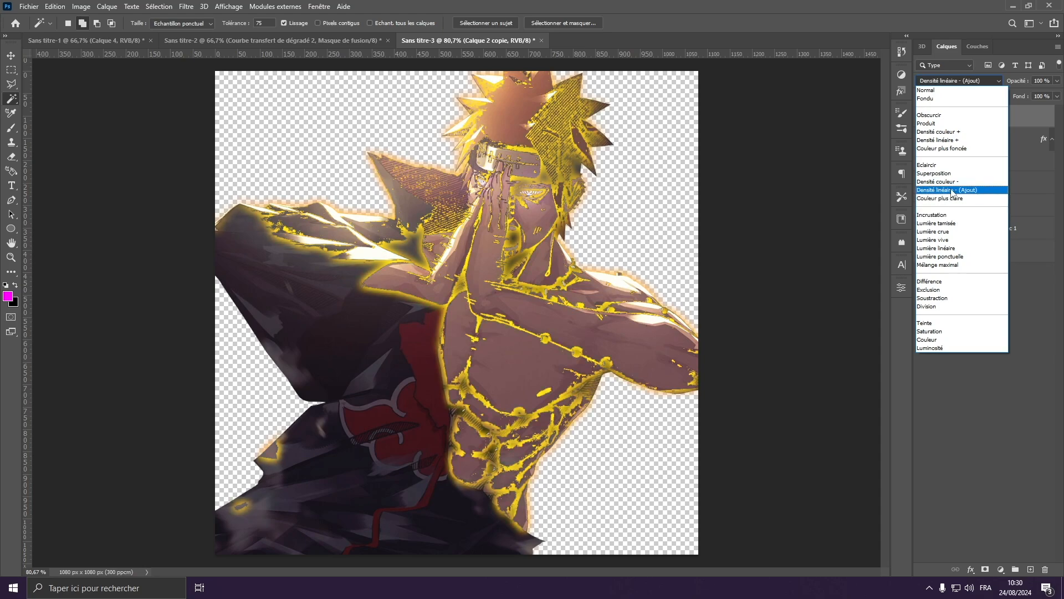
left_click(958, 242)
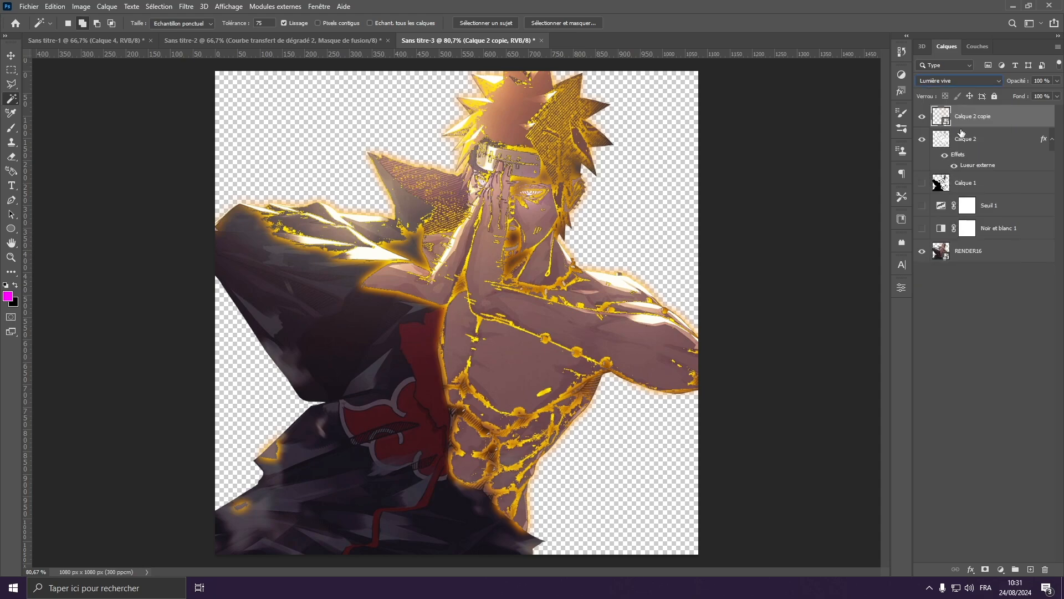
Place the FOND5 image so it fills the canvas and move it beneath RENDER16.
scroll(538, 220, "down", 2)
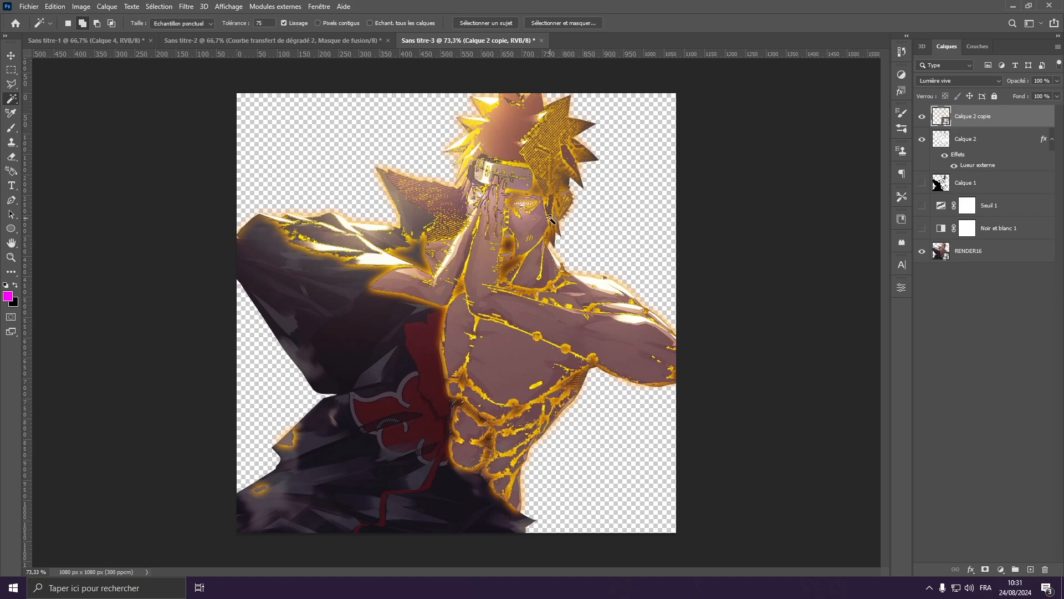
left_click(968, 251)
left_click(975, 116)
left_click(28, 7)
left_click(56, 217)
left_click_drag(457, 437, 461, 550)
key("Return")
left_click_drag(967, 117, 967, 283)
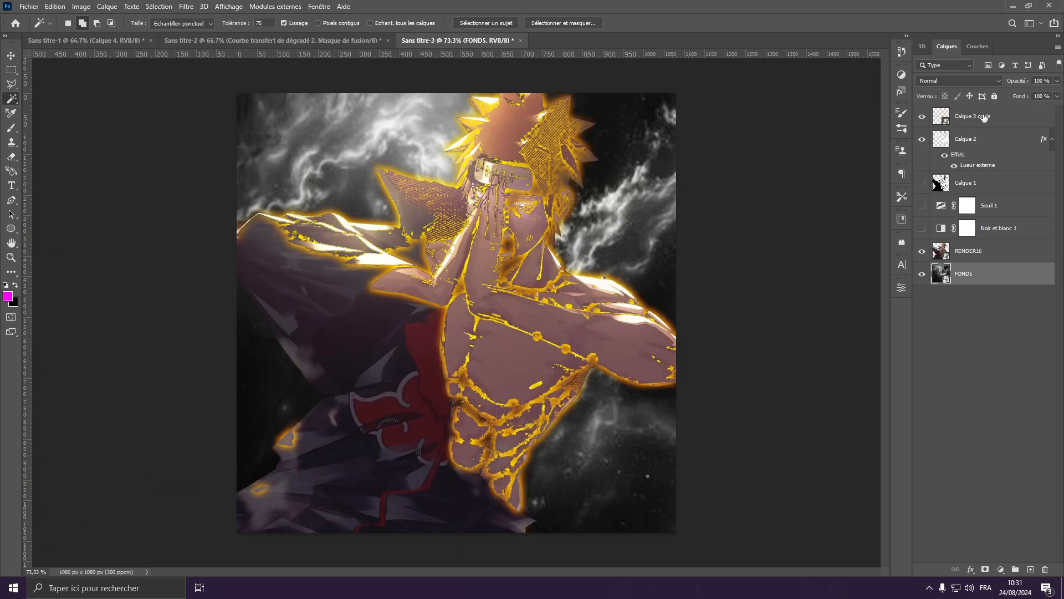
Paint large soft magenta glows near the canvas corners on a new top layer and set it to Densité linéaire - (Ajout).
left_click(983, 117)
key("b")
scroll(457, 313, "down", 3)
left_click(1030, 569)
left_click(313, 180)
left_click(604, 449)
left_click(687, 183)
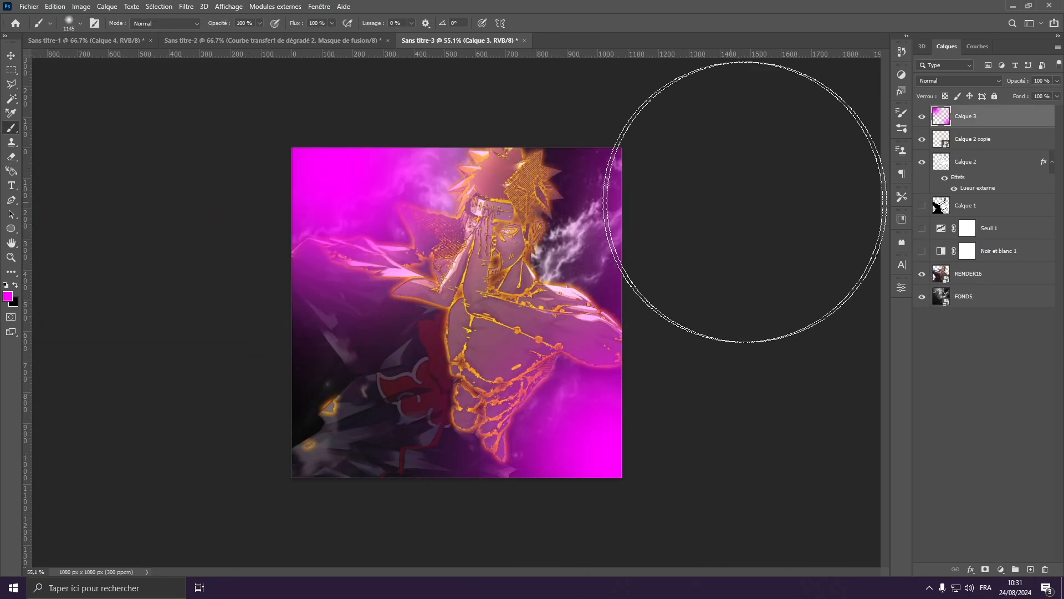
left_click(959, 81)
left_click(954, 190)
Add a gradient map adjustment layer on top with blend mode Couleur and open its gradient for editing.
left_click(1001, 569)
left_click(1029, 554)
left_click(960, 80)
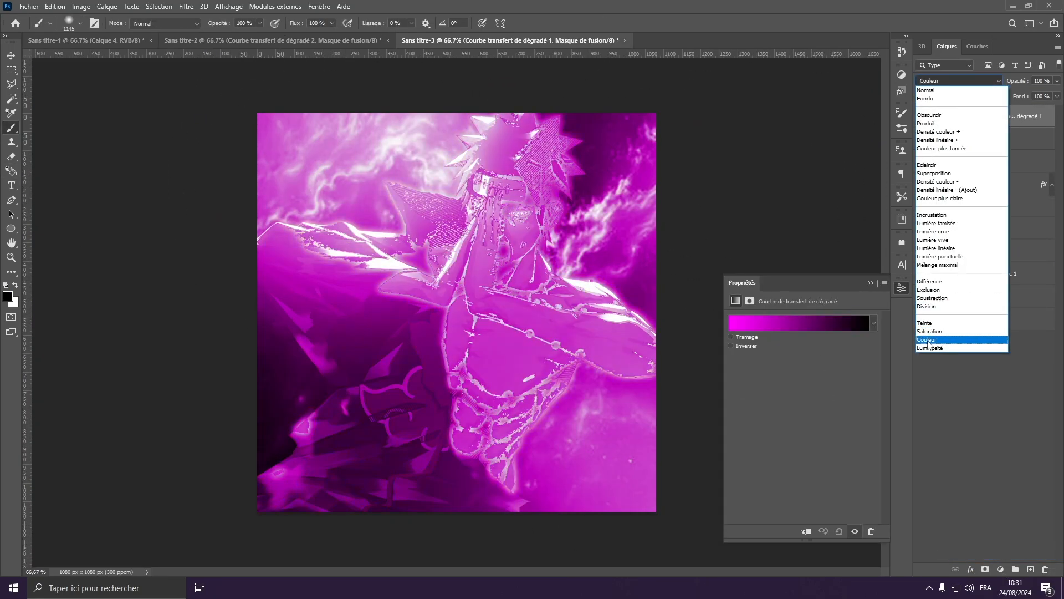
left_click(937, 339)
left_click(798, 323)
Try gradient presets from the Oranges, Gris and Nuage groups on the gradient map.
left_click(706, 215)
left_click(756, 233)
left_click(810, 233)
left_click(915, 233)
left_click(707, 216)
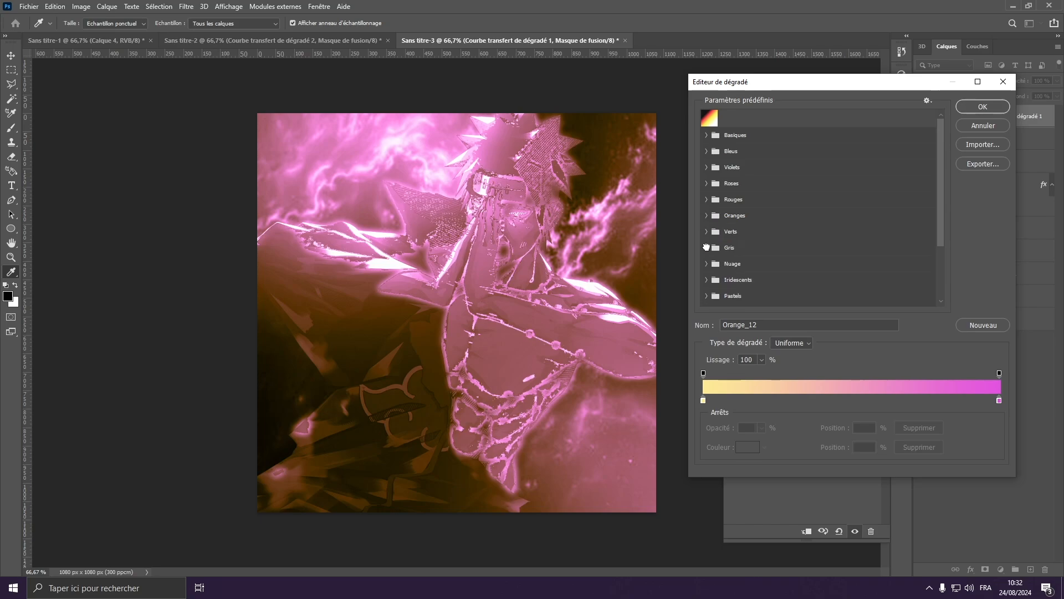
left_click(707, 247)
left_click(862, 265)
left_click(707, 248)
left_click(707, 237)
left_click(823, 254)
Apply the Iridescent_14 preset to the gradient map.
left_click(707, 253)
left_click(788, 287)
left_click(731, 289)
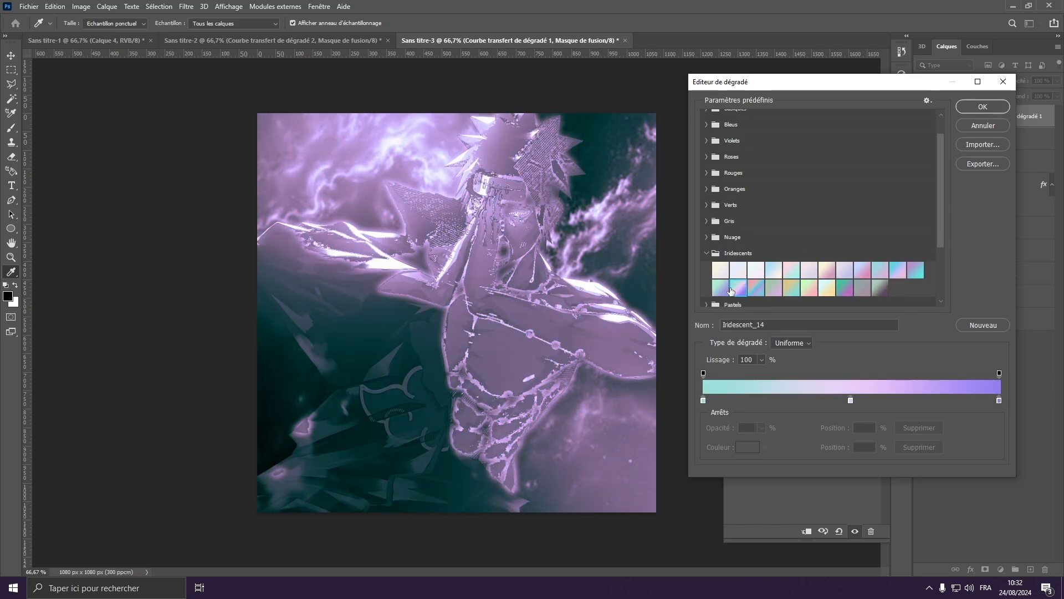
left_click(980, 108)
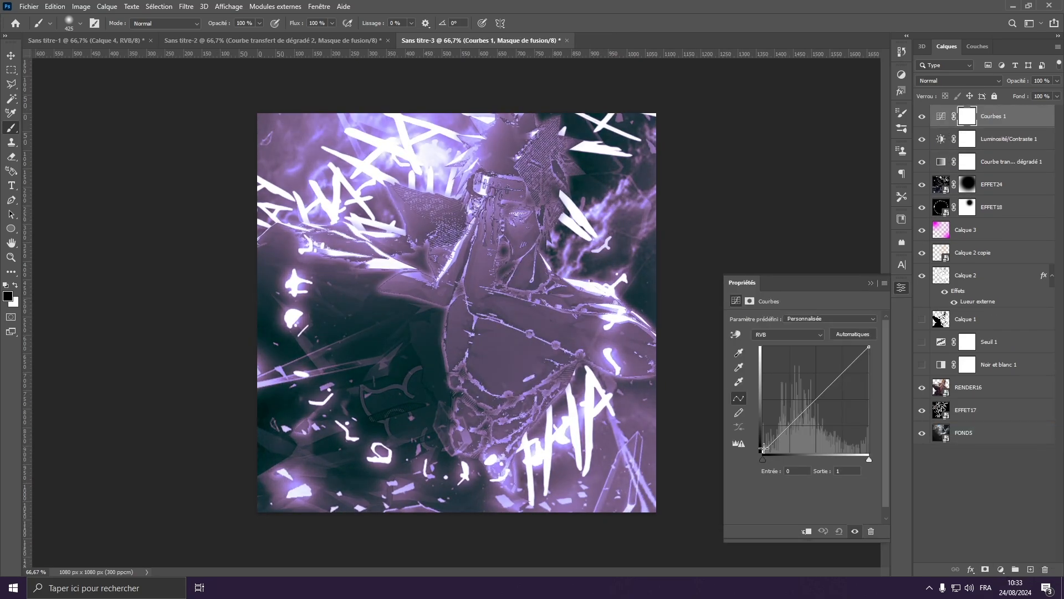
Pull down the darker tones of the Courbes 1 curve and set the merged layer Calque 4 to Lumière crue.
left_click_drag(787, 413, 785, 430)
left_click(959, 80)
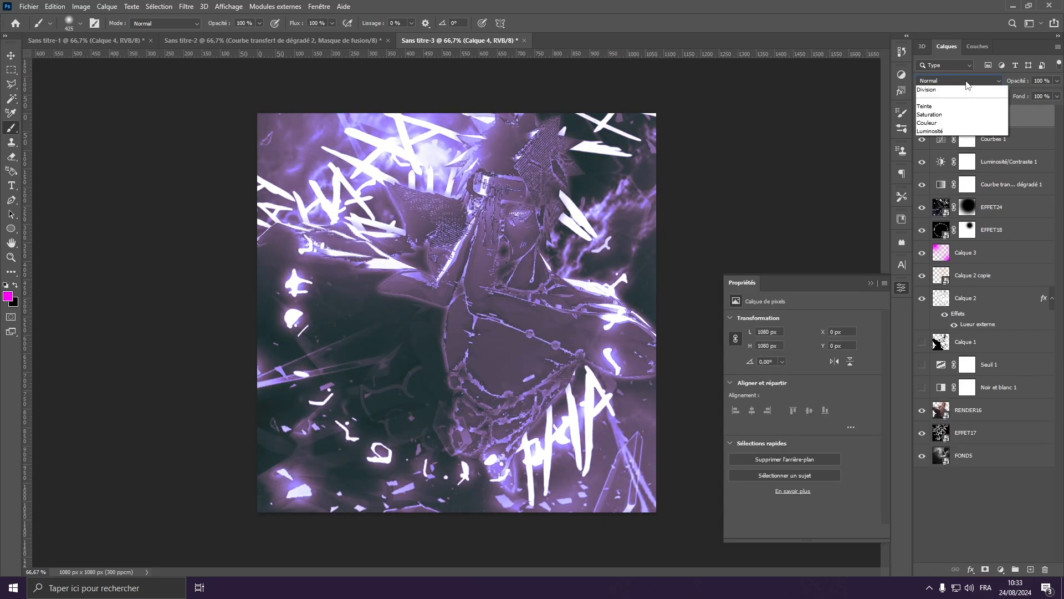
left_click(942, 231)
Apply a Gaussian blur with a radius of 5,8 pixels to Calque 4.
left_click(186, 6)
mouse_move(244, 173)
left_click(357, 238)
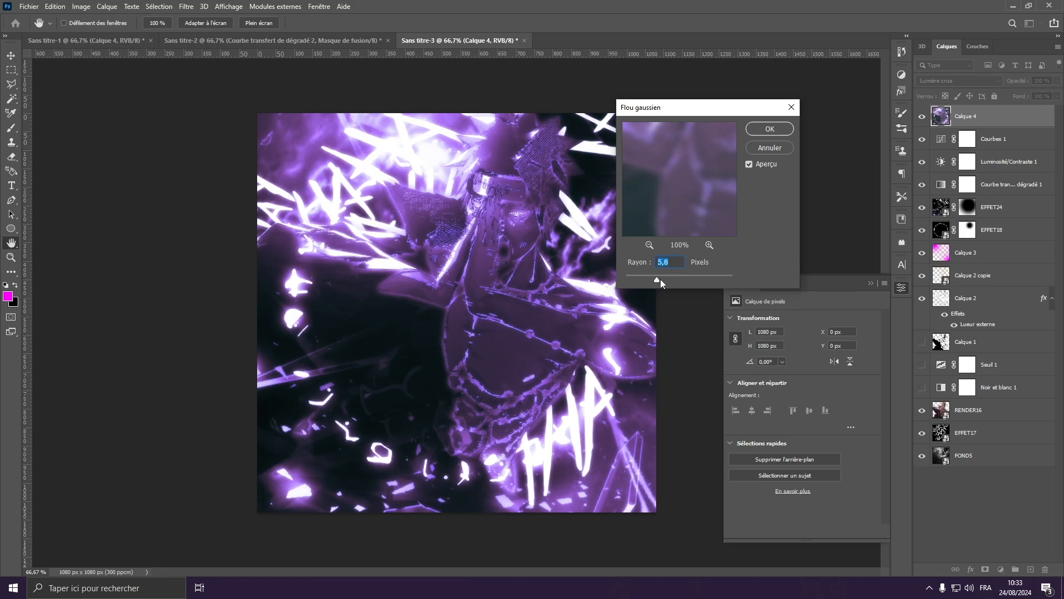
left_click(770, 128)
Merge visible layers into a new layer and set Camera Raw Température -6, Teinte +7, Exposition -0.45, Contraste +6, Tons clairs -21, Tons foncés -17, Blancs +33.
key("ctrl+alt+shift+e")
left_click(186, 7)
left_click(220, 91)
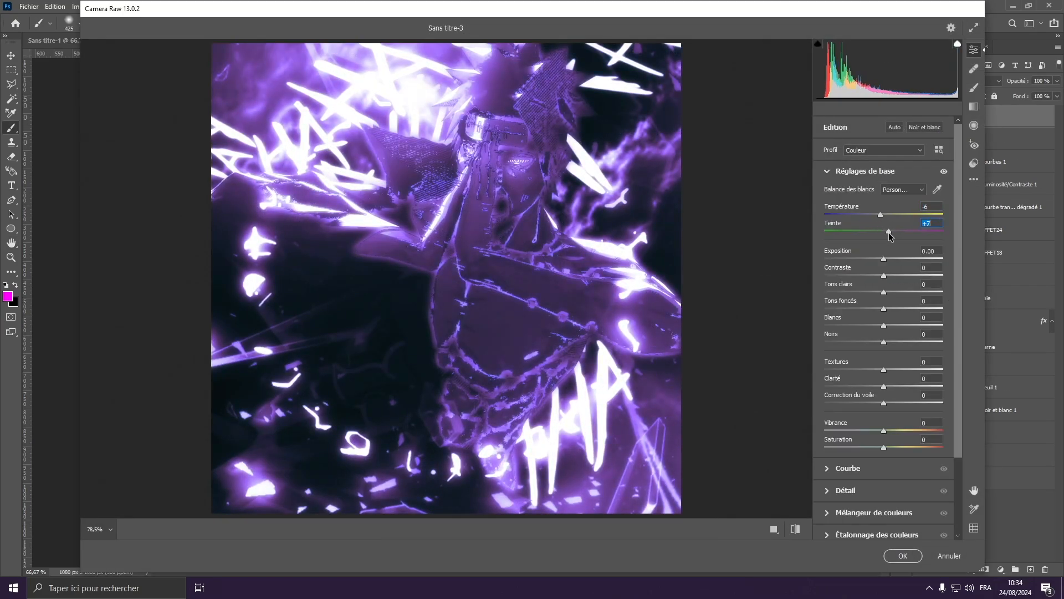
left_click_drag(884, 259, 878, 260)
mouse_move(883, 276)
left_mouse_down()
mouse_move(902, 276)
mouse_move(887, 277)
left_mouse_up()
left_click_drag(883, 293, 870, 296)
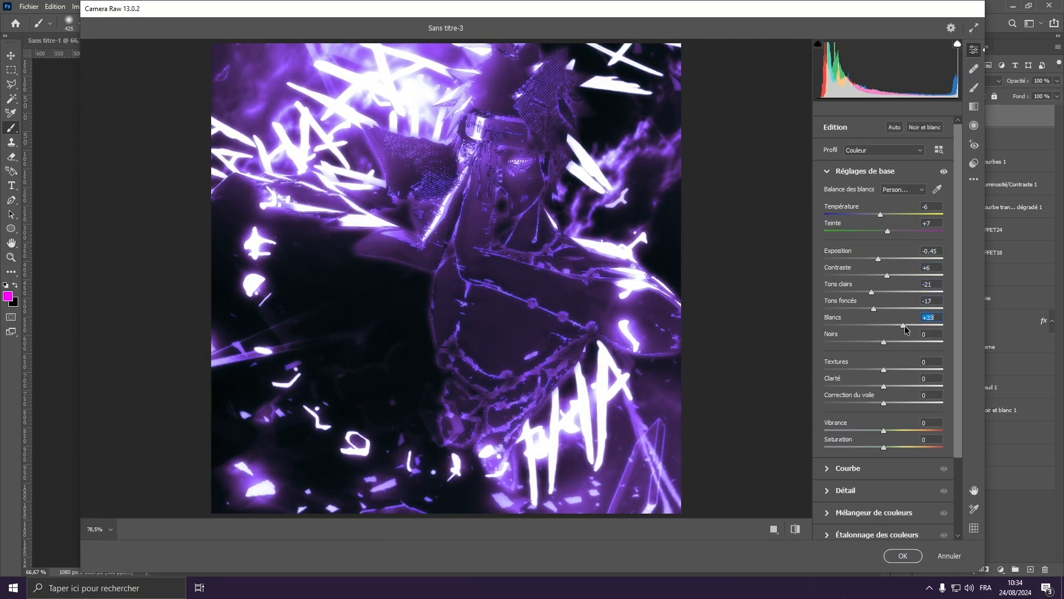
Raise Textures, Clarté and the sharpening under Détail, apply the Camera Raw grading and collapse the layer properties.
left_click_drag(883, 370, 894, 372)
left_click_drag(884, 387, 912, 387)
left_click(846, 491)
left_click_drag(824, 242, 848, 242)
left_click(903, 555)
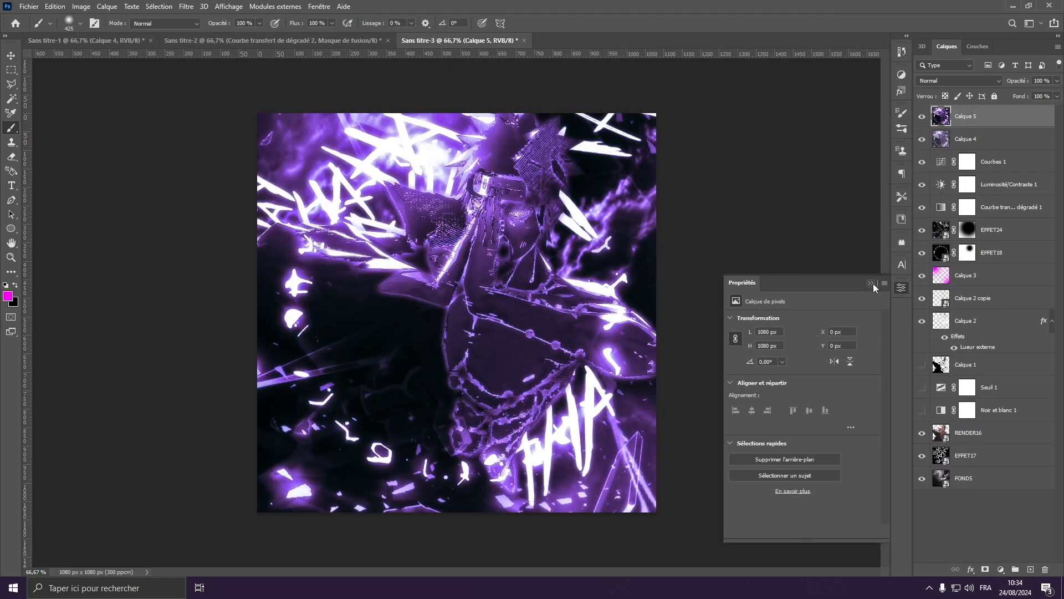
left_click(874, 284)
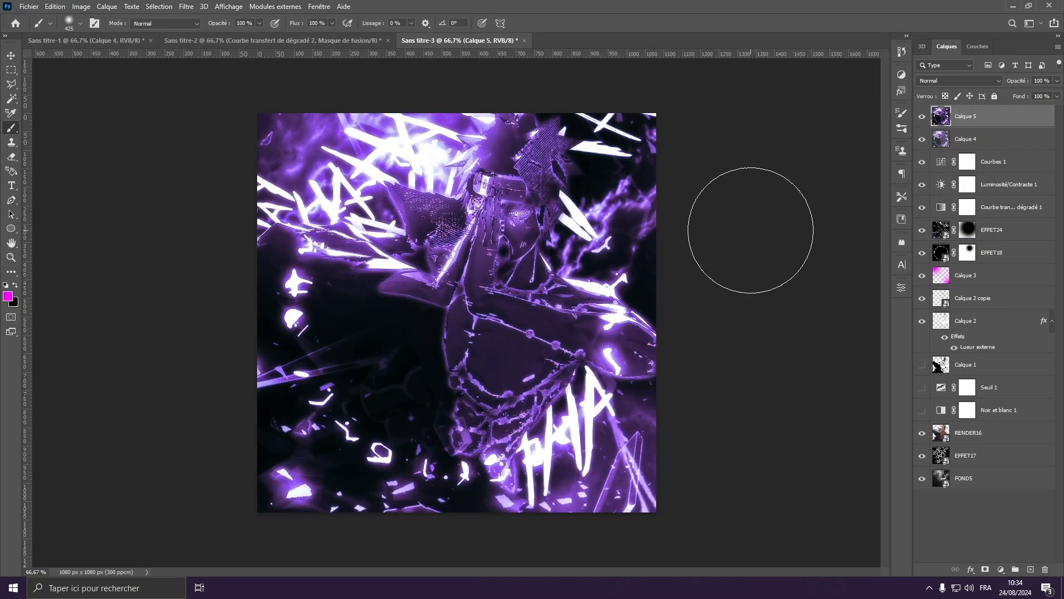